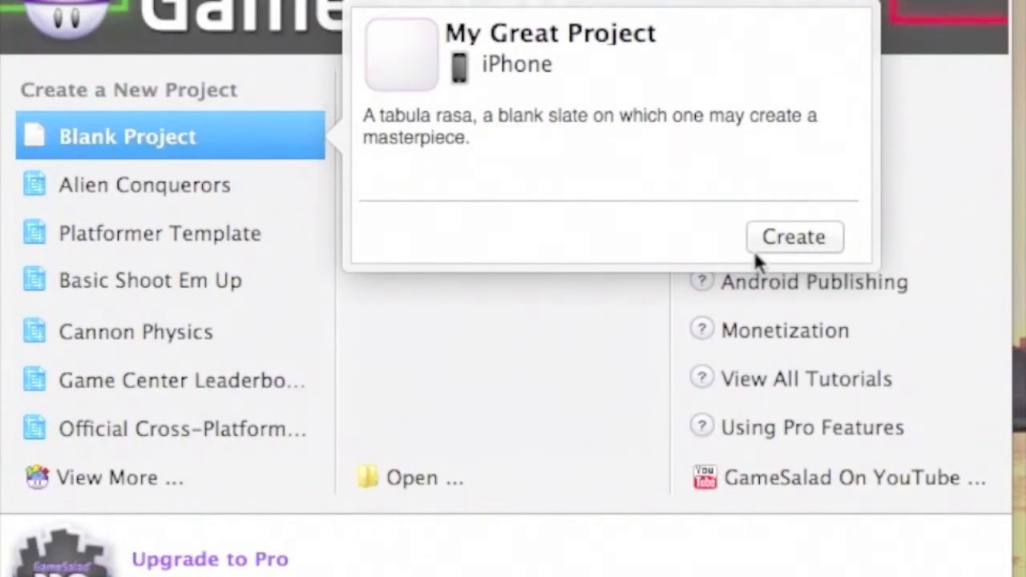
Create a new blank project and set its title to "My First Game".
click(792, 237)
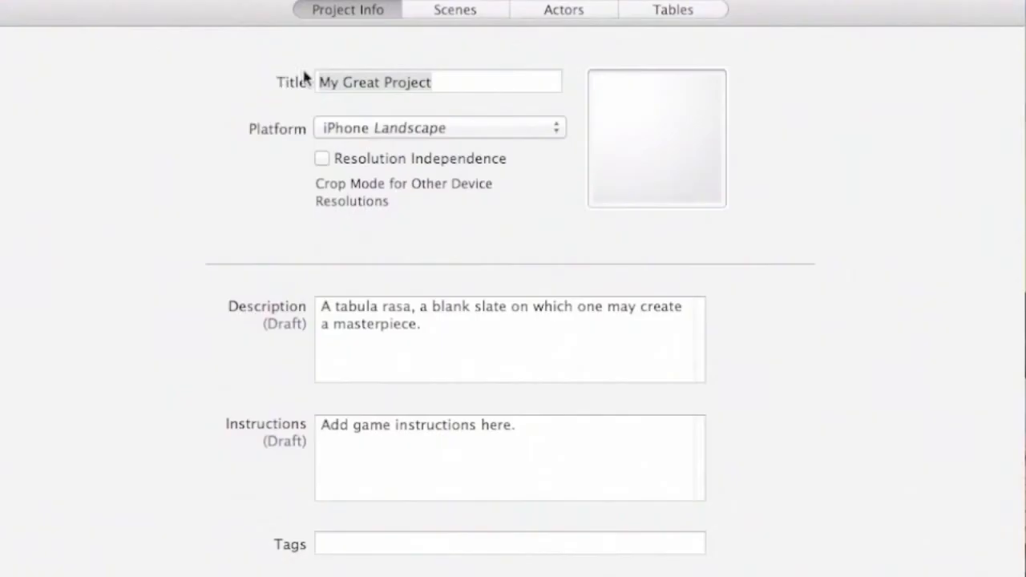
click(440, 84)
click(443, 82)
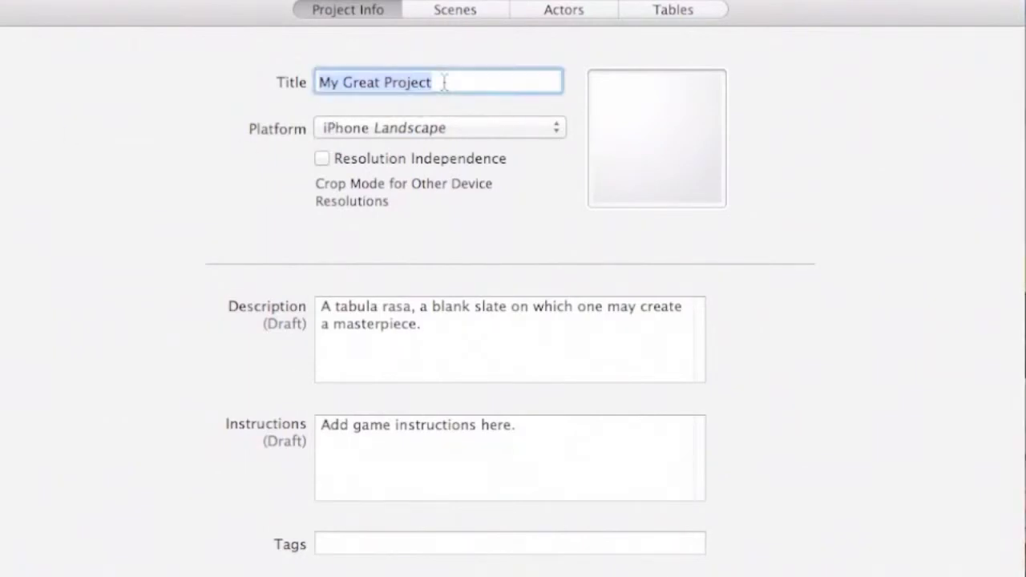
text(M)
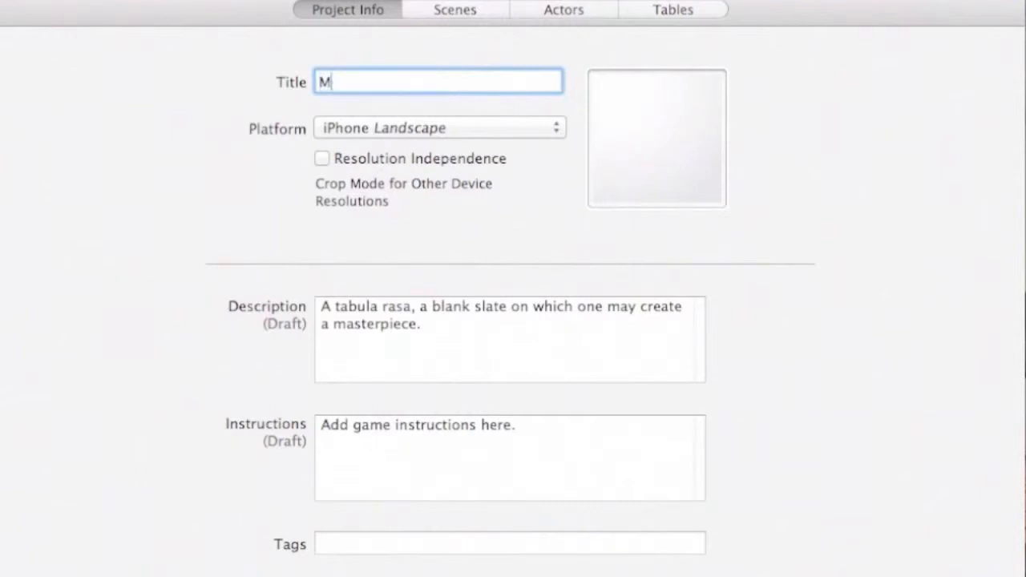
text(y First Game)
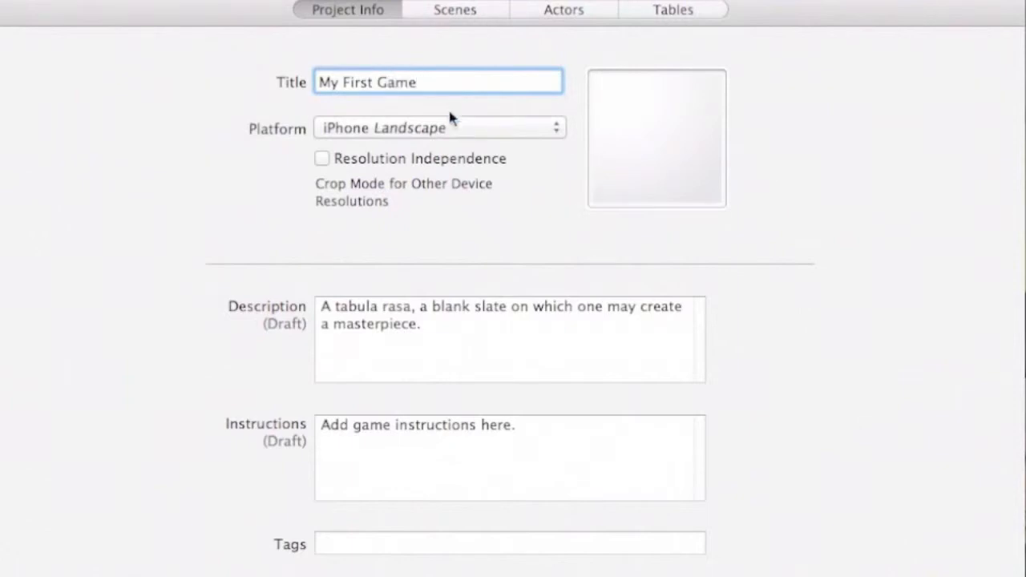
Set the project's platform to iPad Landscape and accept the change of target resolution.
click(445, 126)
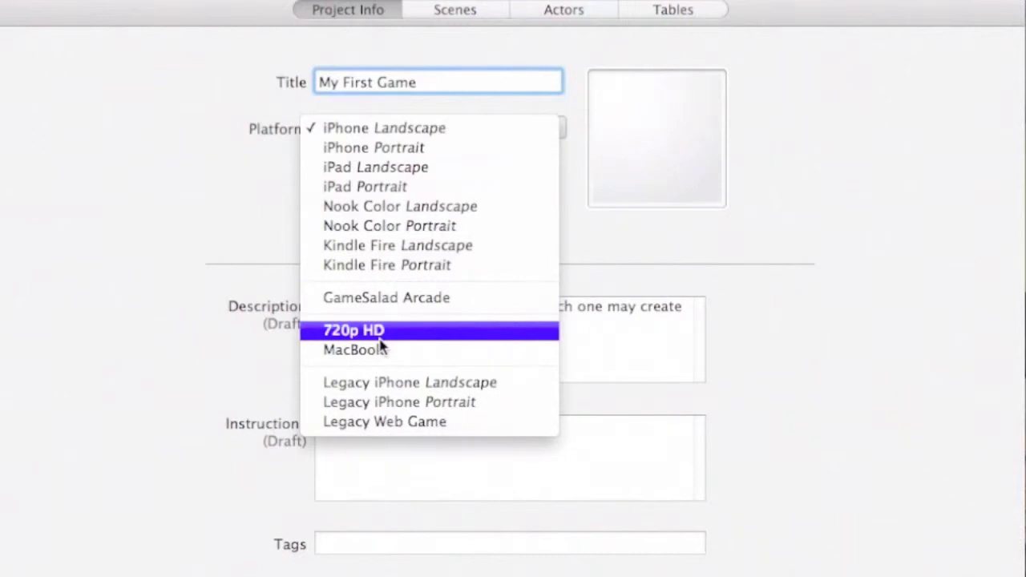
click(381, 168)
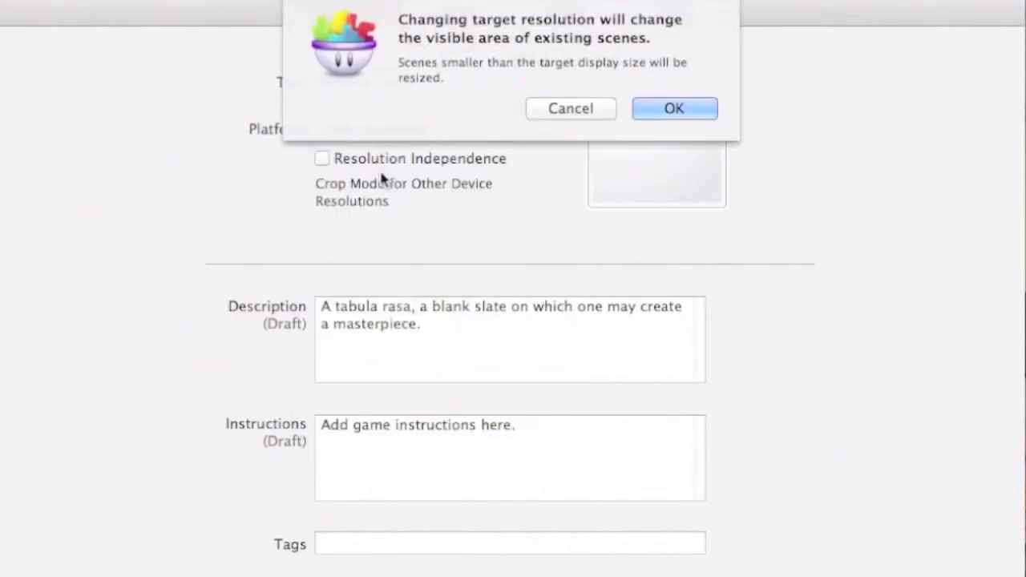
click(653, 116)
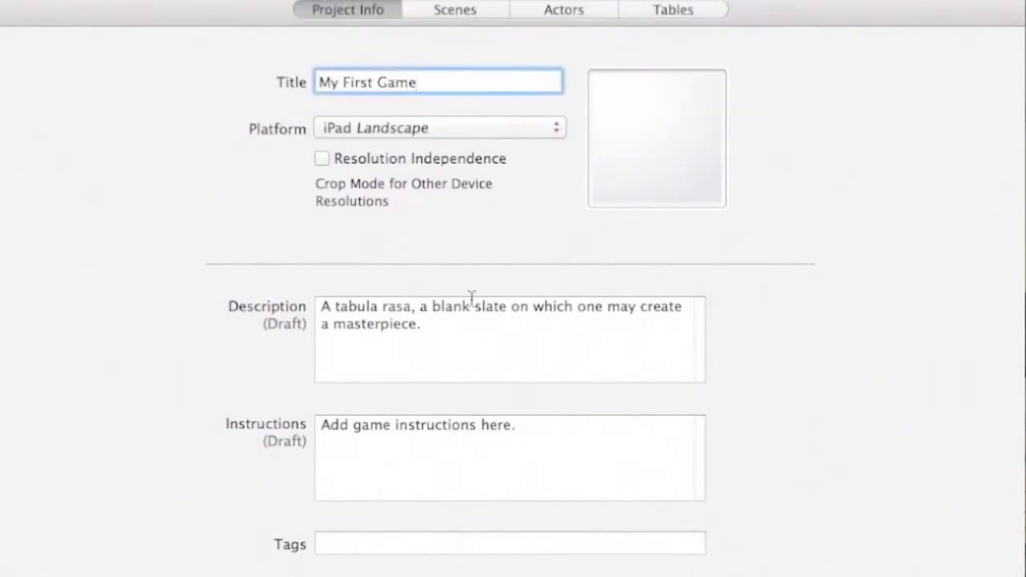
Replace the project's draft description with "My first game".
drag(445, 325, 325, 298)
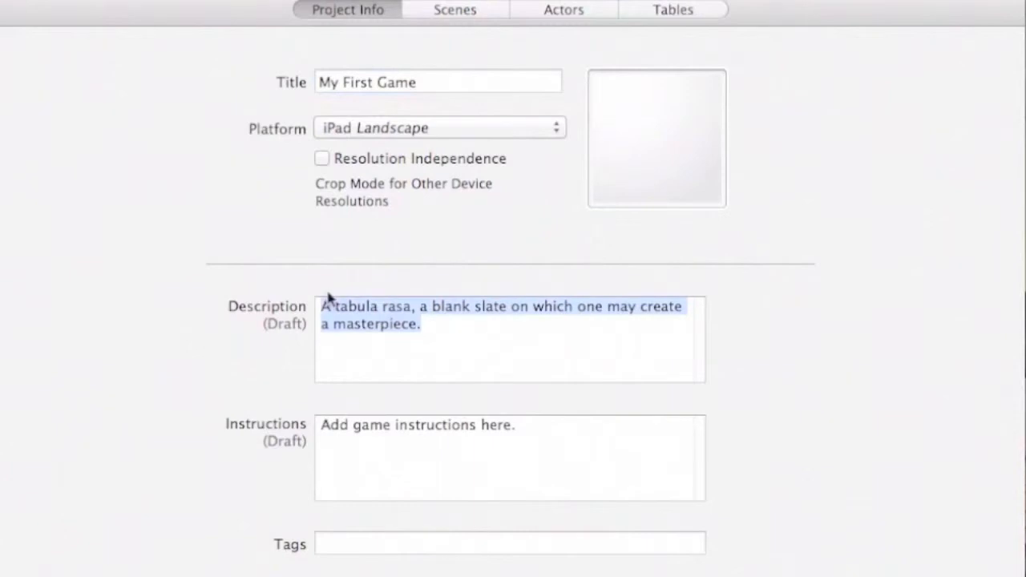
text(My fisrt)
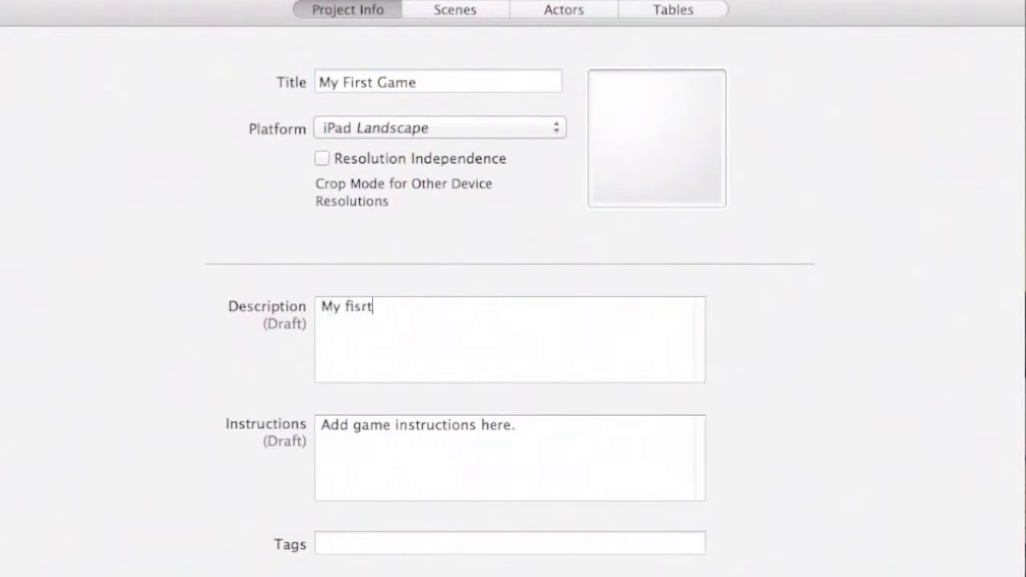
key(BackSpace)
key(BackSpace)
key(BackSpace)
key(BackSpace)
text(rst game)
Replace the project's draft instructions with "Follow my instructions".
drag(519, 421, 371, 408)
text(F)
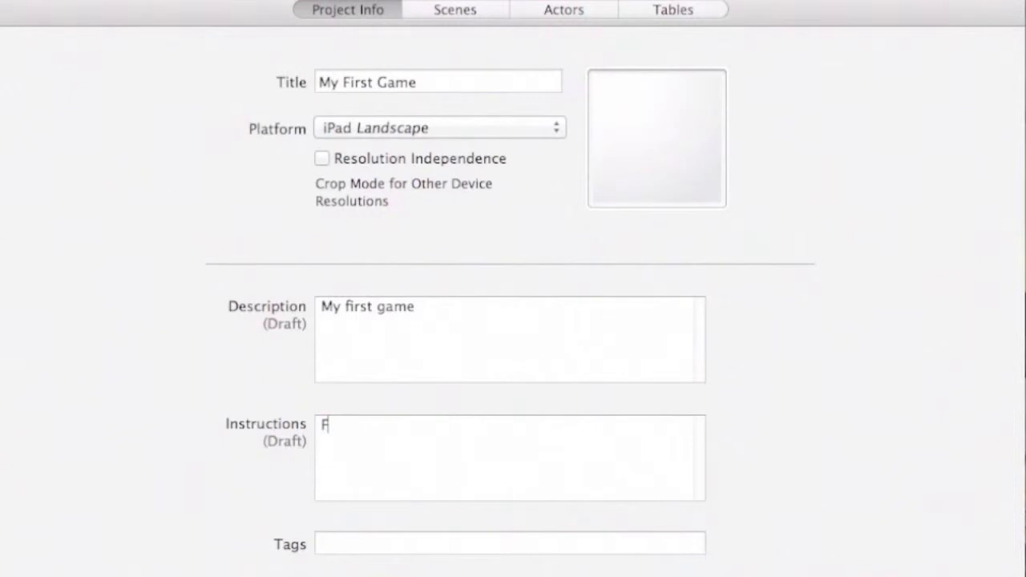
text(ollow my instr)
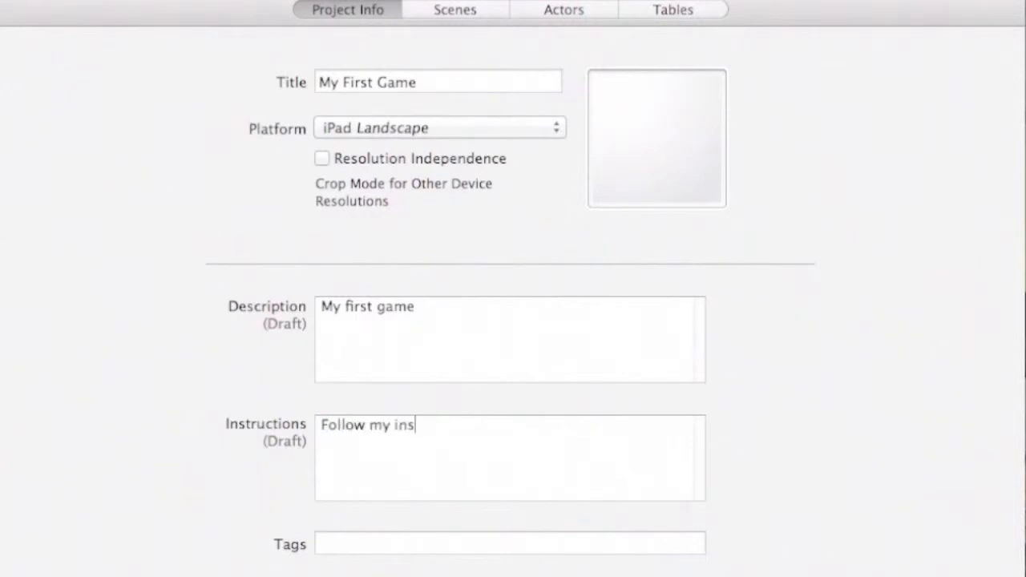
text(uctions)
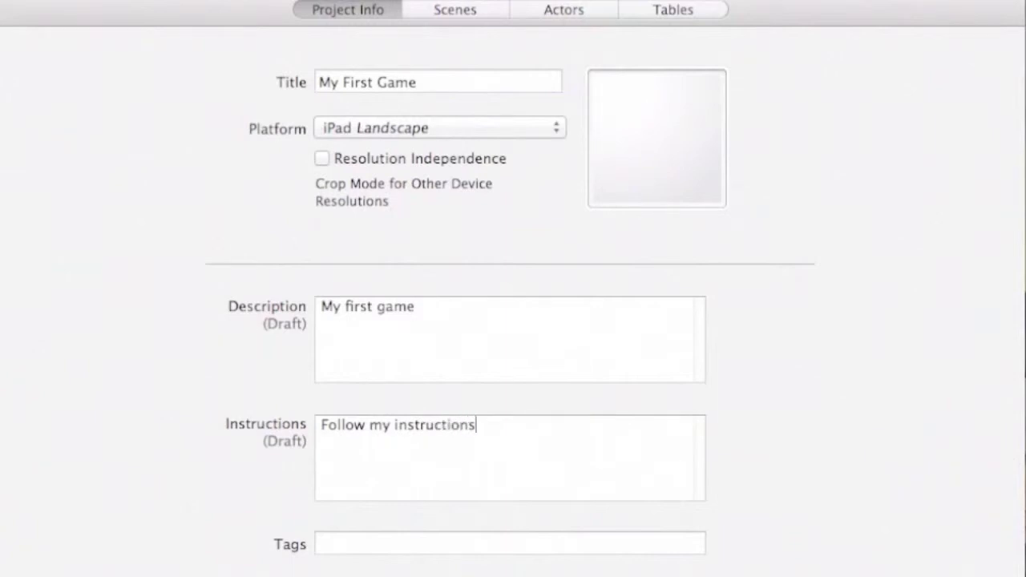
Enter "template, collision" as the project's tags.
click(373, 545)
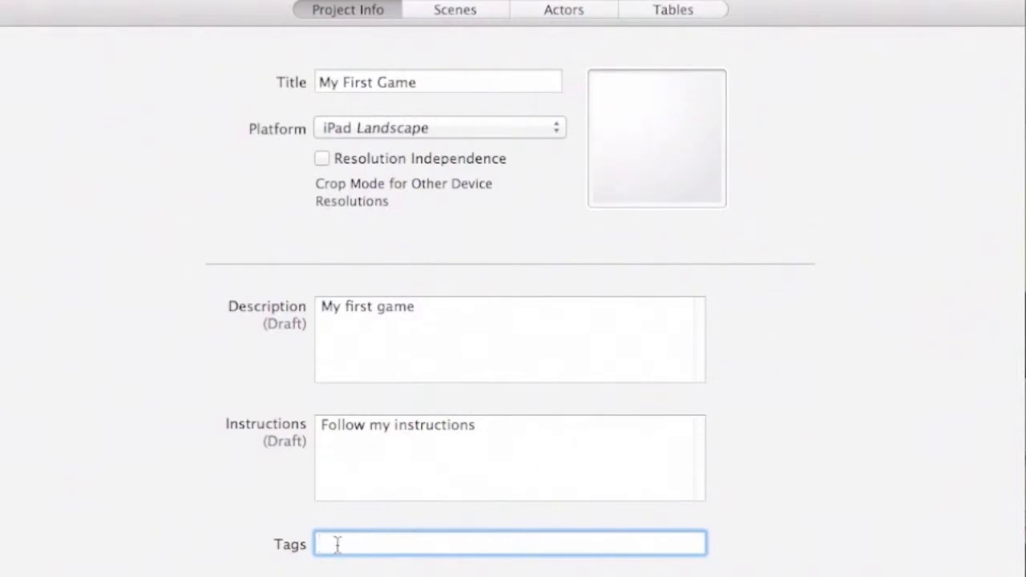
text(template)
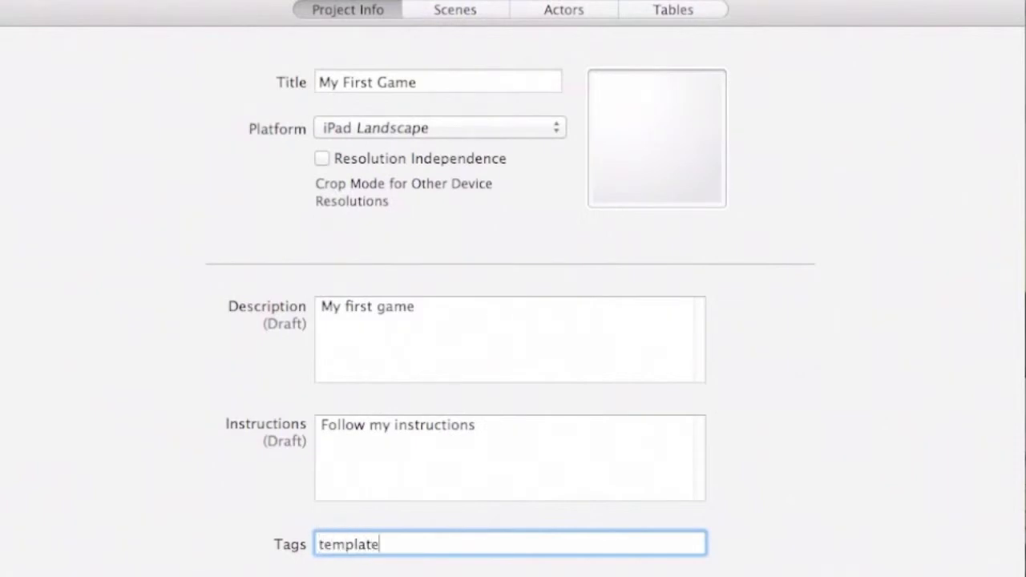
key(Tab)
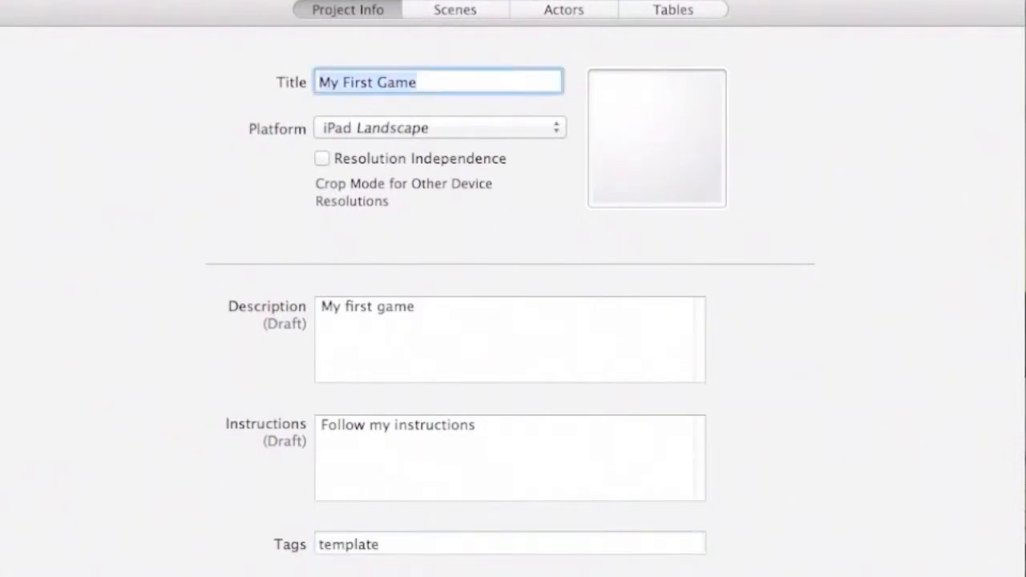
click(414, 543)
text(, )
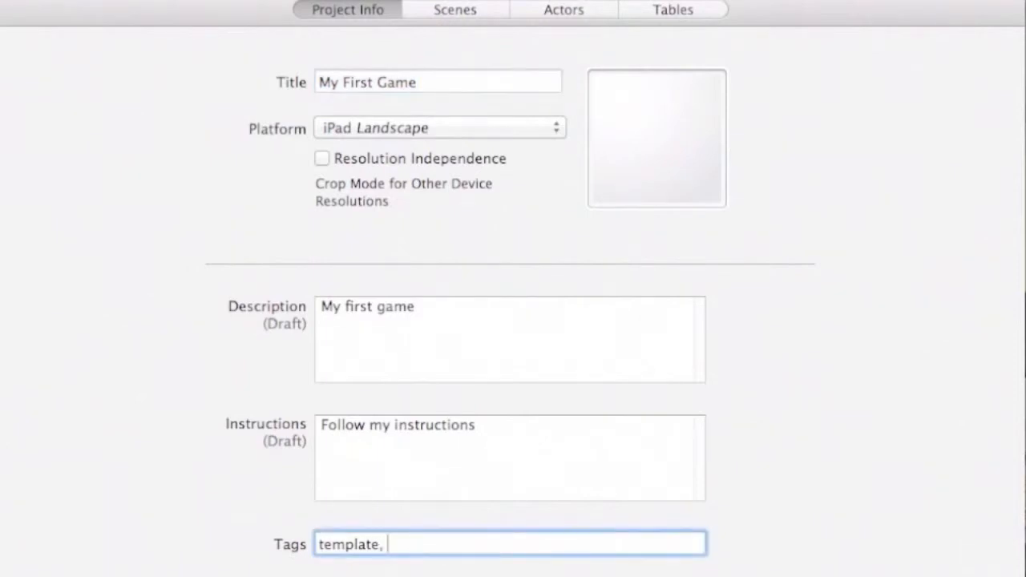
text(collision)
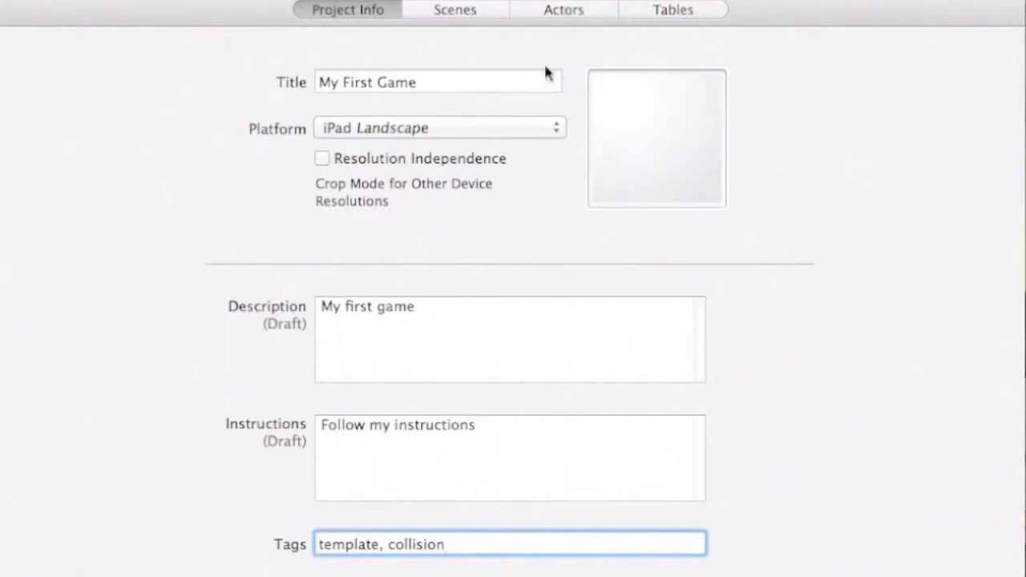
Show the project's scenes and rename the initial scene as "Welcome Page".
click(478, 8)
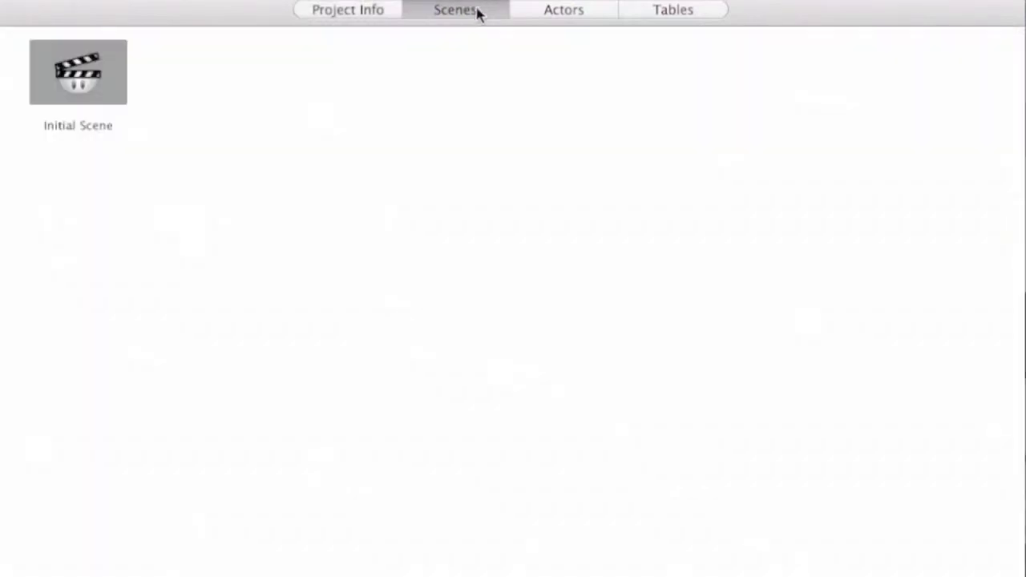
double_click(93, 126)
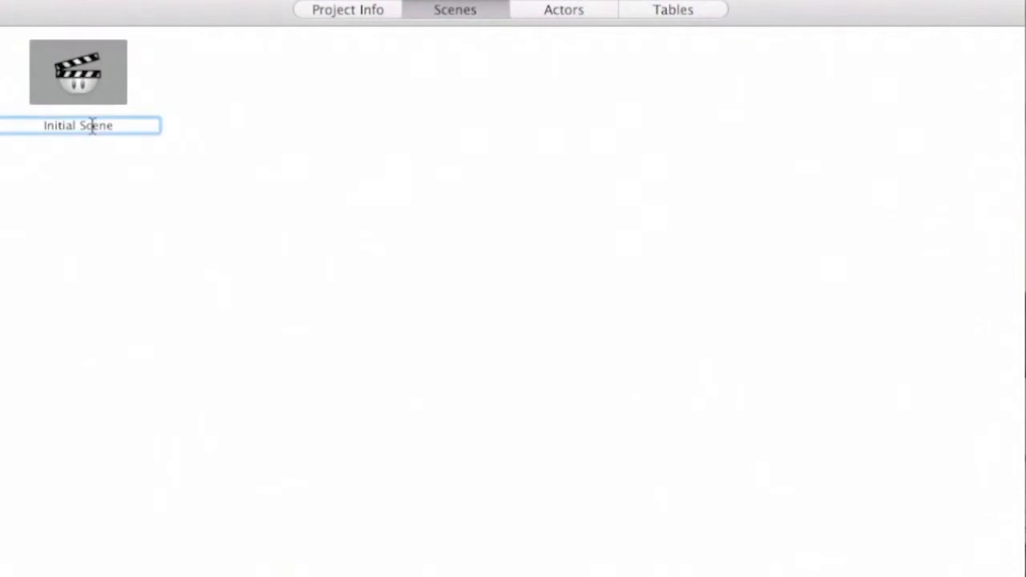
key(BackSpace)
key(BackSpace)
key(BackSpace)
key(BackSpace)
key(BackSpace)
key(BackSpace)
key(BackSpace)
key(BackSpace)
key(BackSpace)
key(BackSpace)
key(BackSpace)
key(BackSpace)
key(BackSpace)
text(Wel)
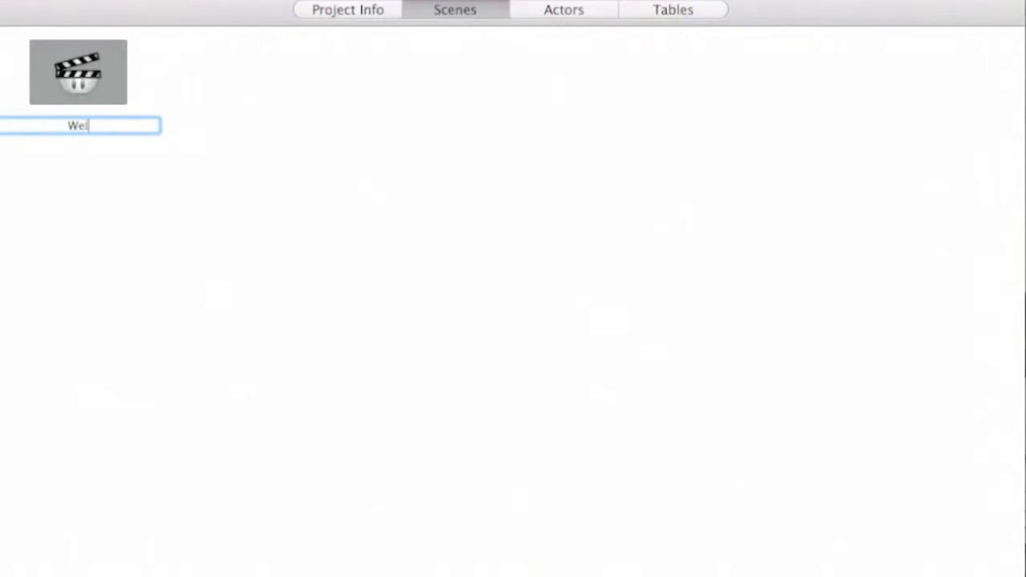
text(come Page)
Add a second scene after the Welcome Page and name it "Instructions".
click(236, 261)
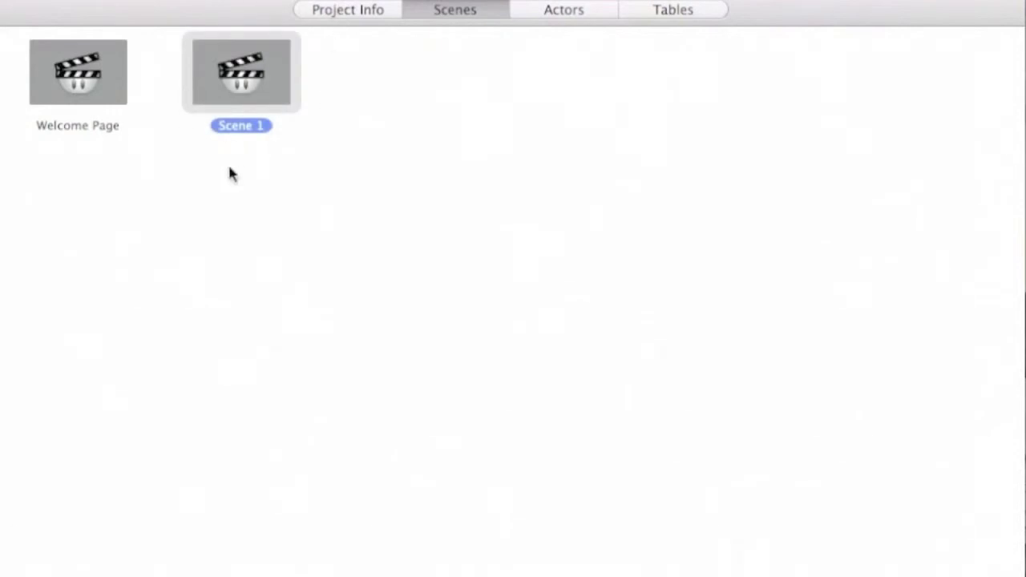
click(239, 125)
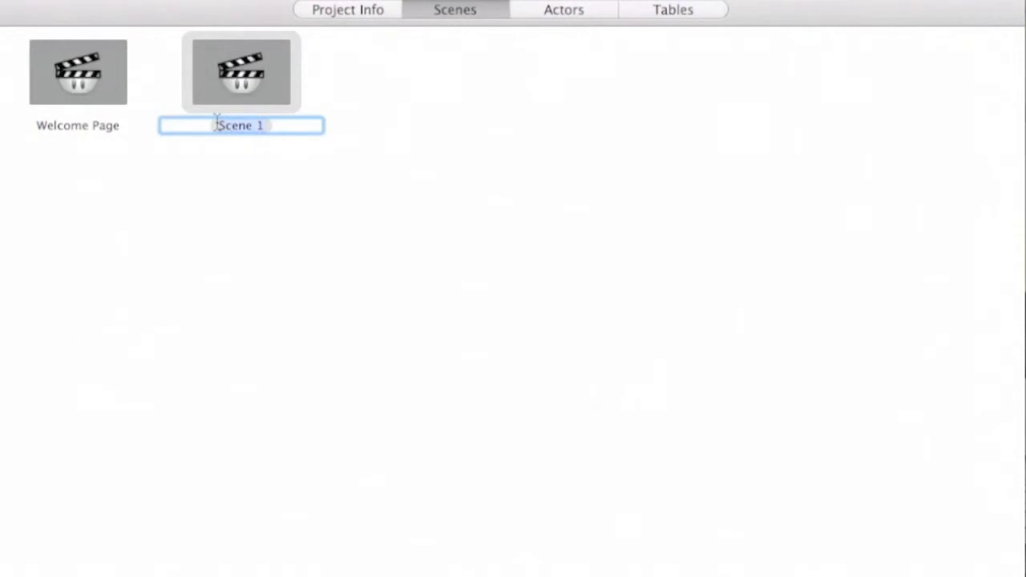
text(Instructions)
click(259, 170)
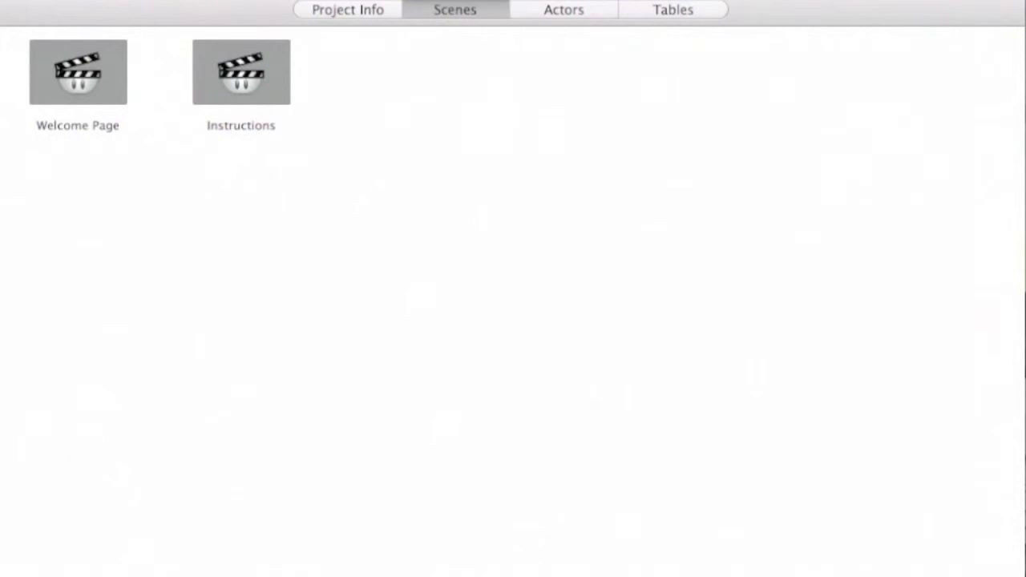
Add a third scene after Instructions and name it "Level 1".
click(13, 574)
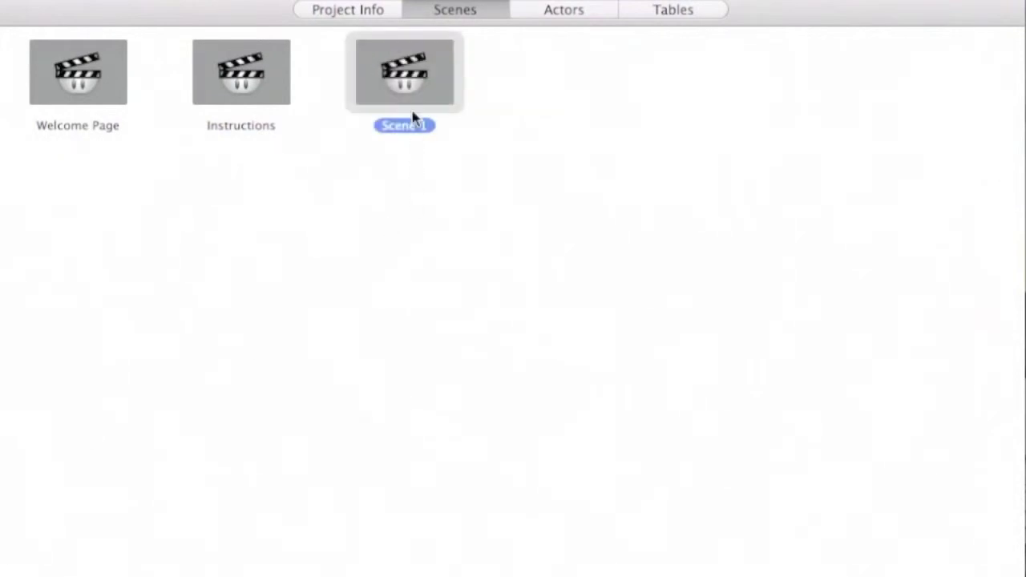
click(412, 122)
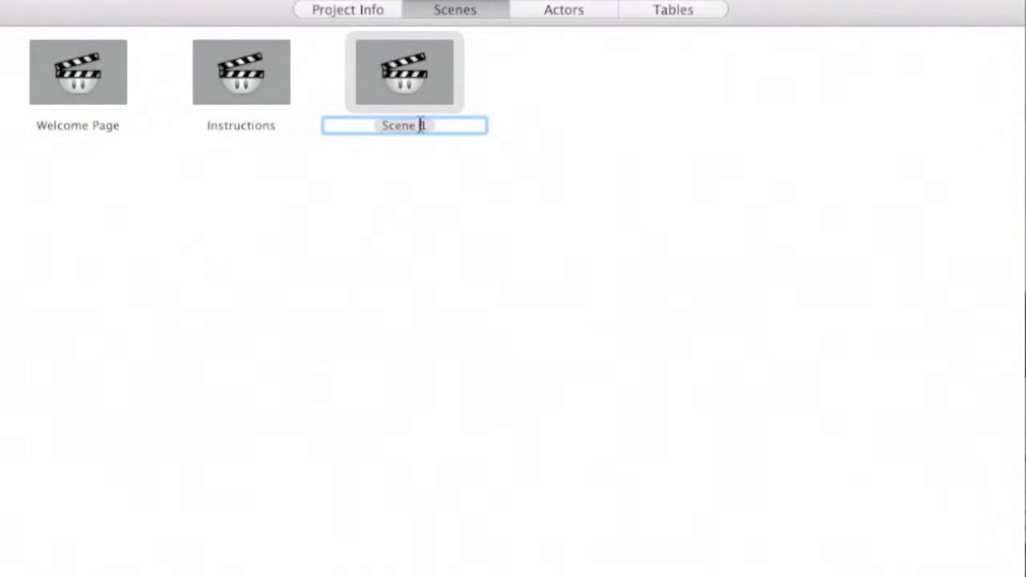
key(BackSpace)
key(BackSpace)
key(BackSpace)
key(BackSpace)
key(BackSpace)
key(BackSpace)
text(LEvel)
key(BackSpace)
key(BackSpace)
key(BackSpace)
key(BackSpace)
key(BackSpace)
text(evel)
click(477, 204)
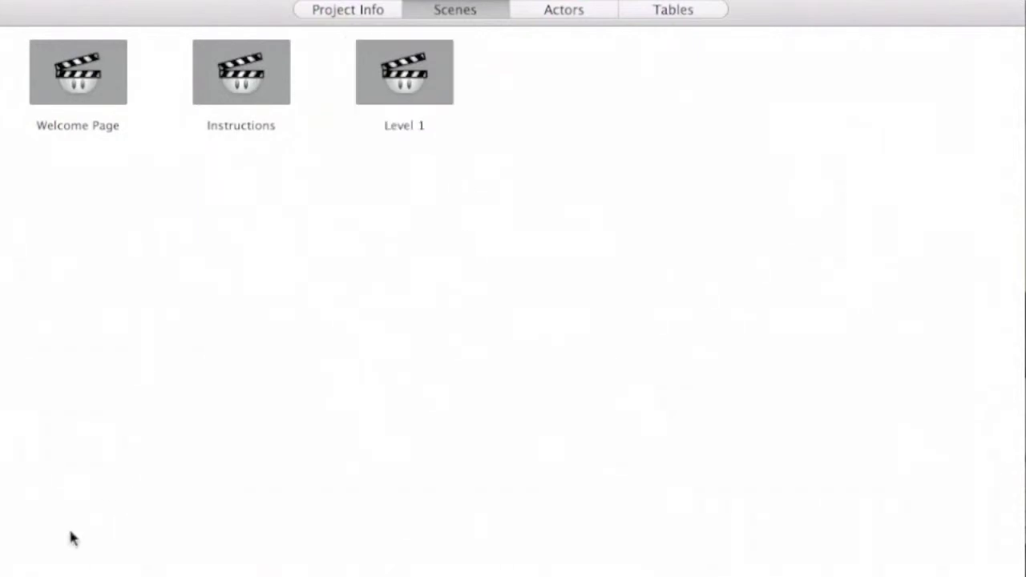
Add a fourth scene after Level 1 and name it "Game Over".
click(13, 574)
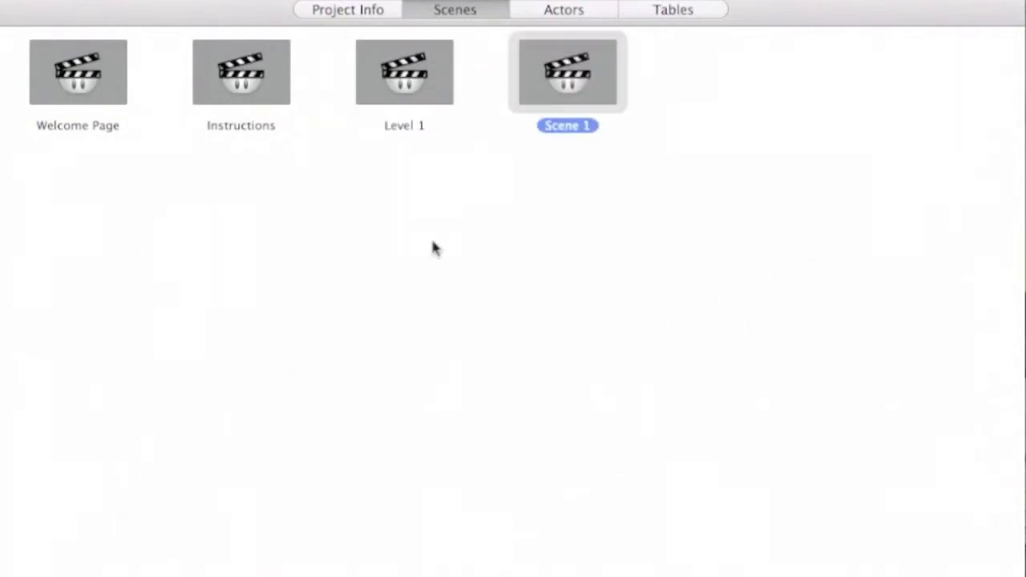
click(569, 126)
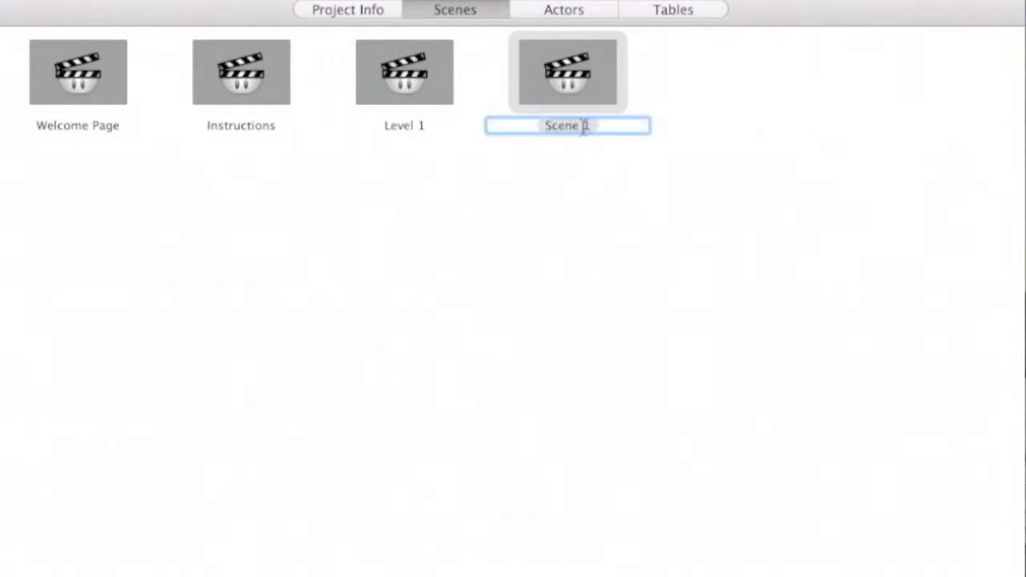
text(GAme)
key(BackSpace)
key(BackSpace)
key(BackSpace)
key(BackSpace)
text(ame Over)
click(485, 256)
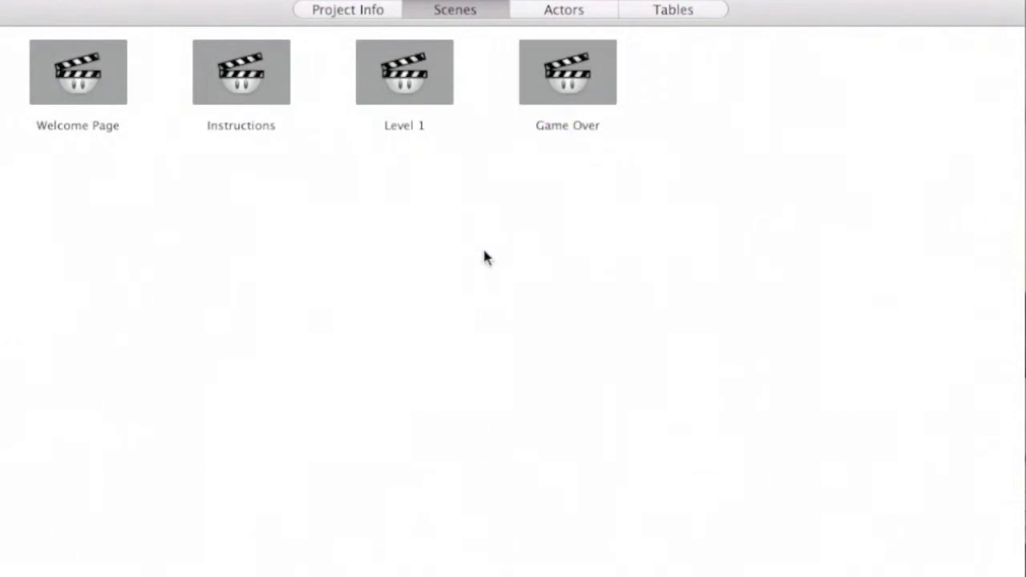
Duplicate the Level 1 scene twice, placing the copies before the Game Over scene.
click(410, 129)
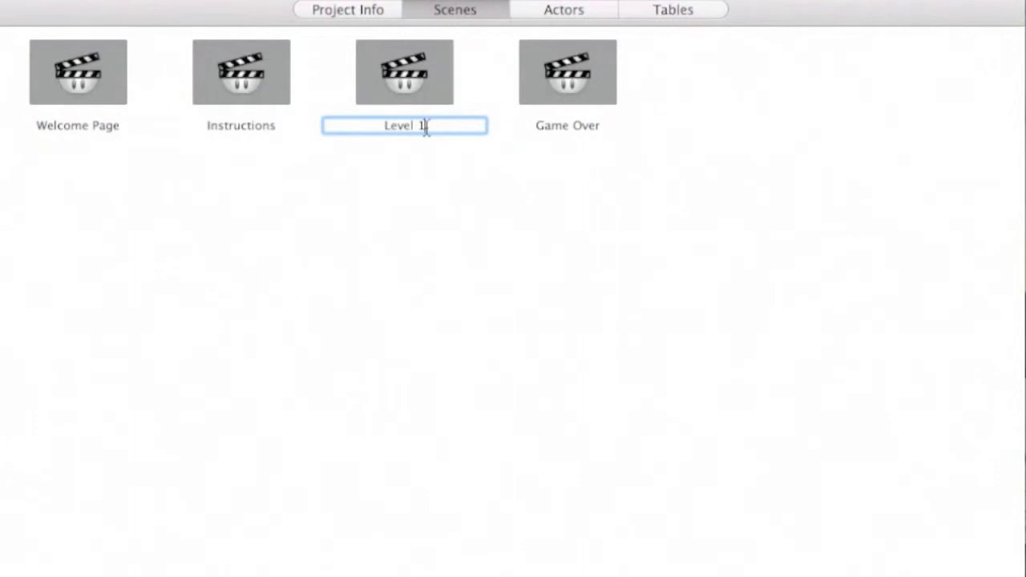
click(423, 94)
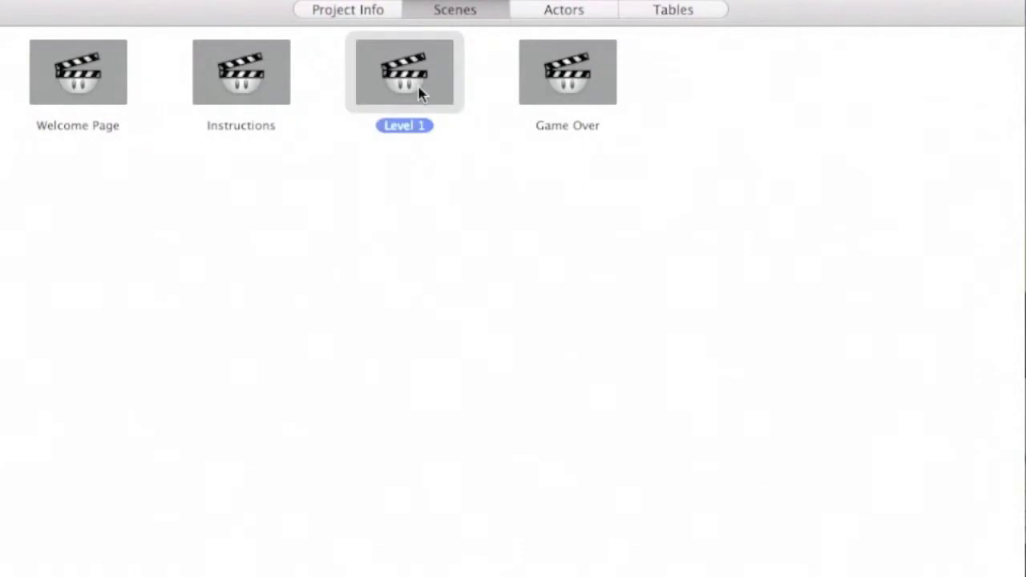
alt+drag(481, 101, 491, 102)
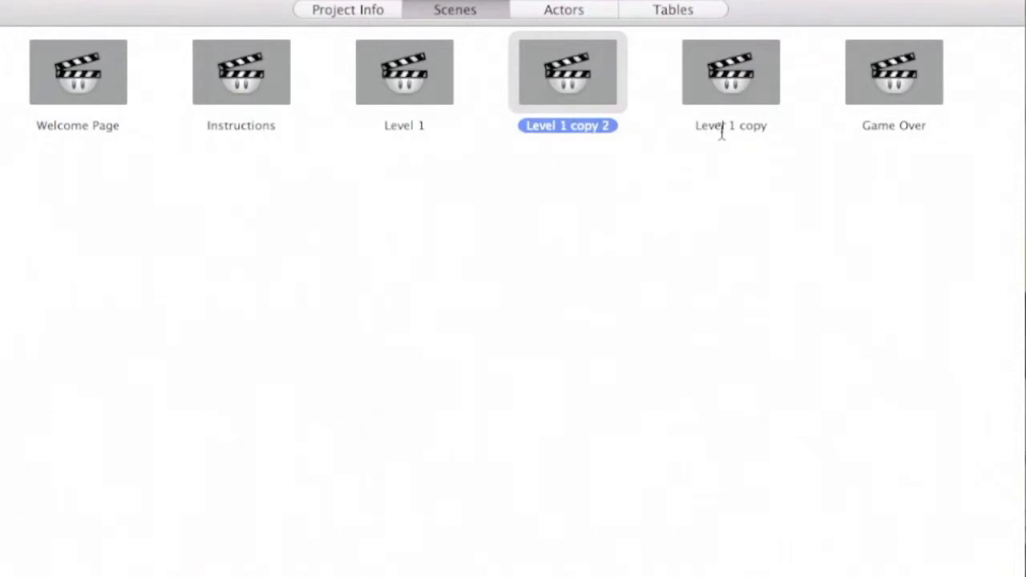
Delete both copies of the Level 1 scene.
click(725, 92)
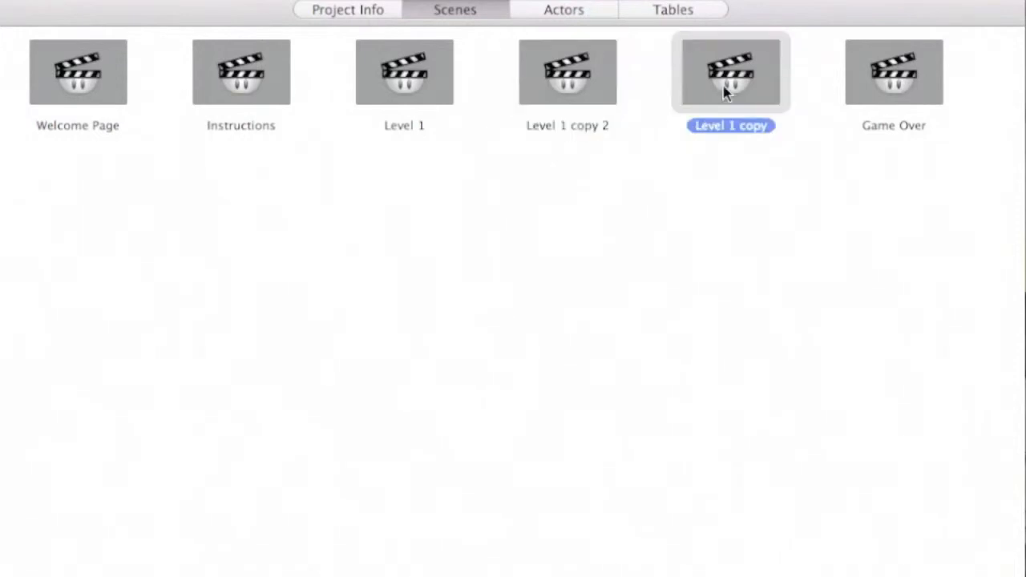
key(Delete)
click(528, 92)
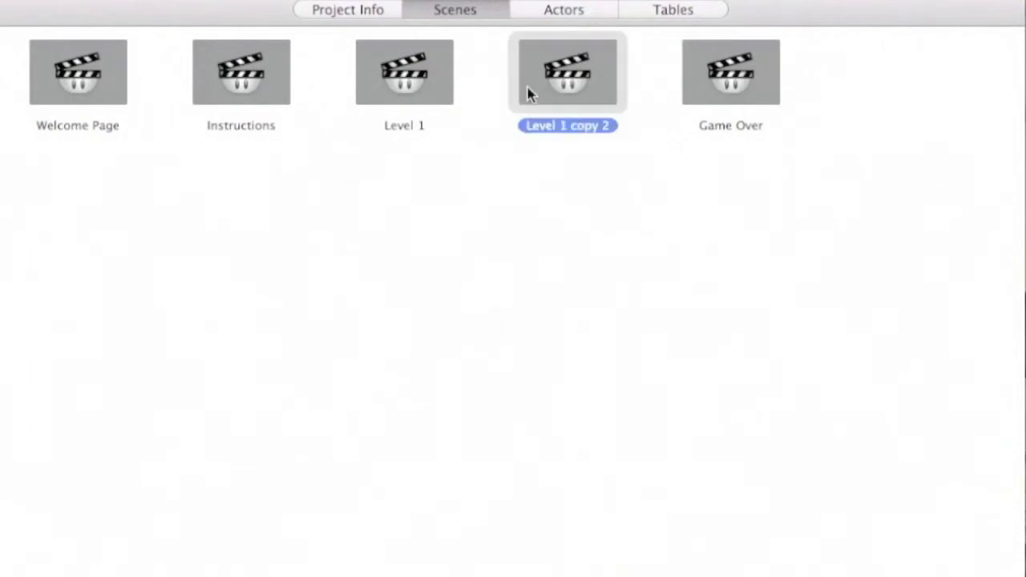
key(Delete)
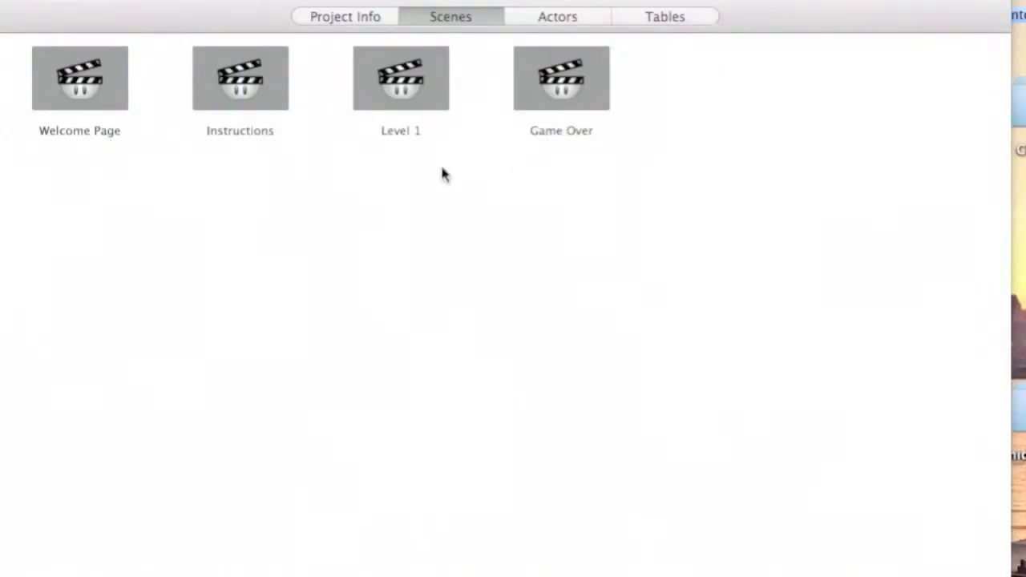
Create the first actor in the project and name it "Welcome".
click(567, 18)
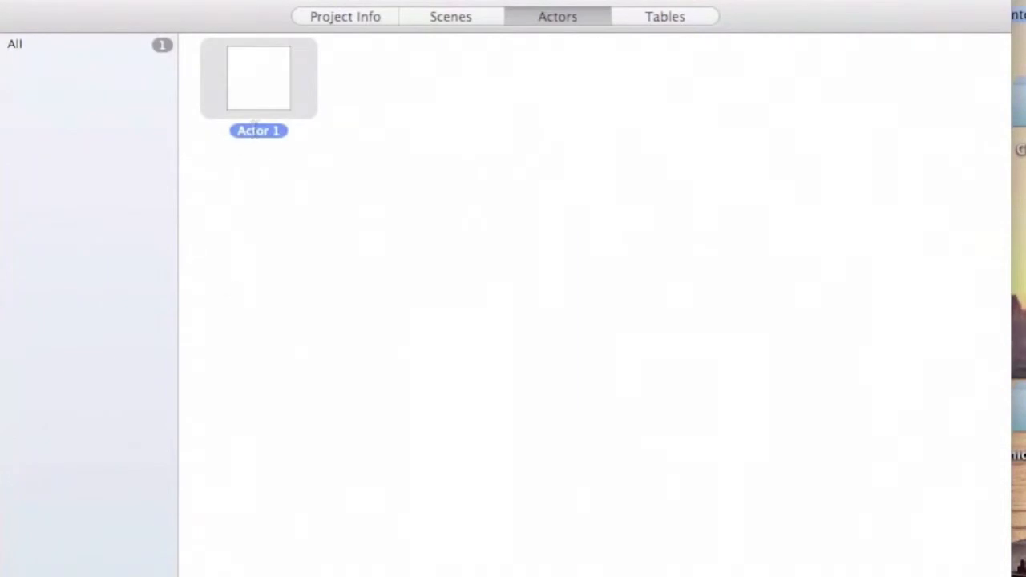
click(256, 131)
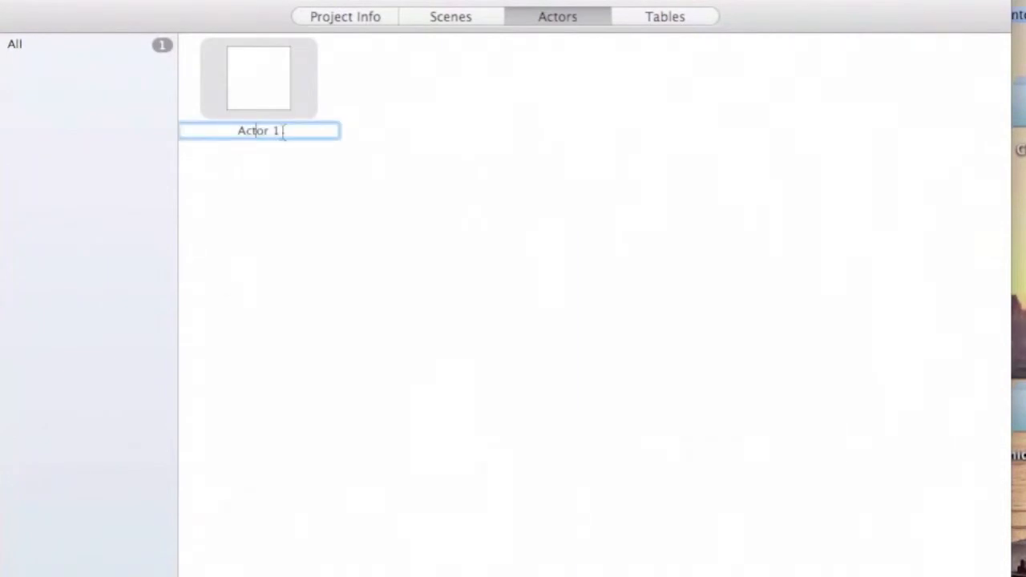
drag(277, 131, 239, 134)
text(Welcome)
click(292, 196)
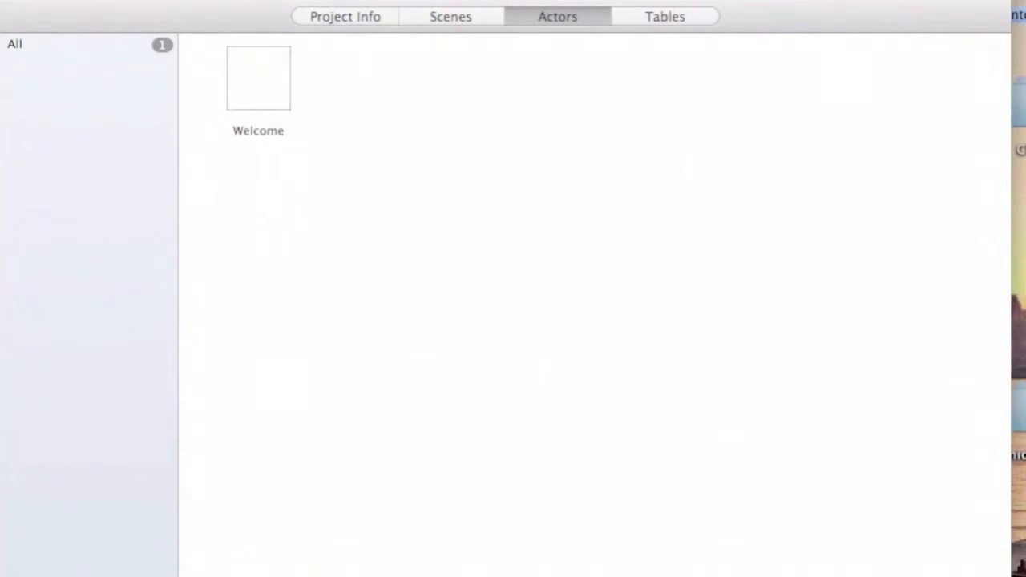
Add a second actor after Welcome and name it "Instruction Button".
key(super+n)
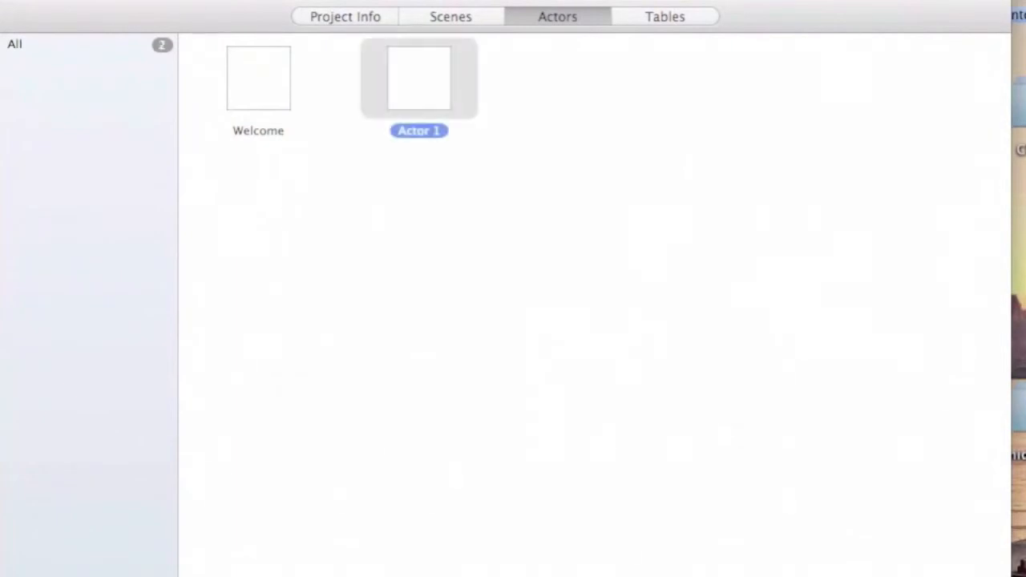
click(438, 133)
key(BackSpace)
key(BackSpace)
key(BackSpace)
key(BackSpace)
key(BackSpace)
key(BackSpace)
key(BackSpace)
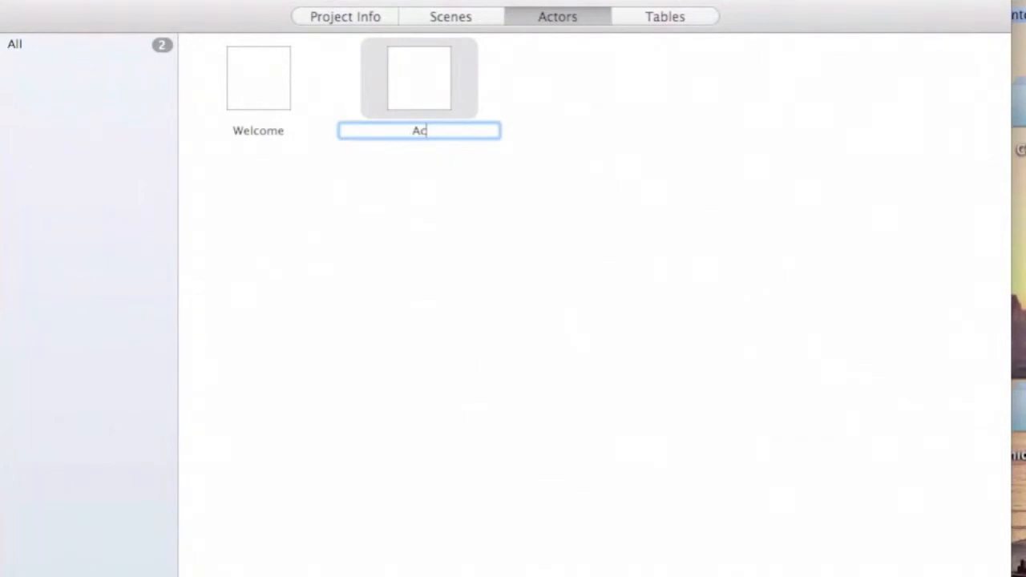
text(Instruction Button)
click(470, 192)
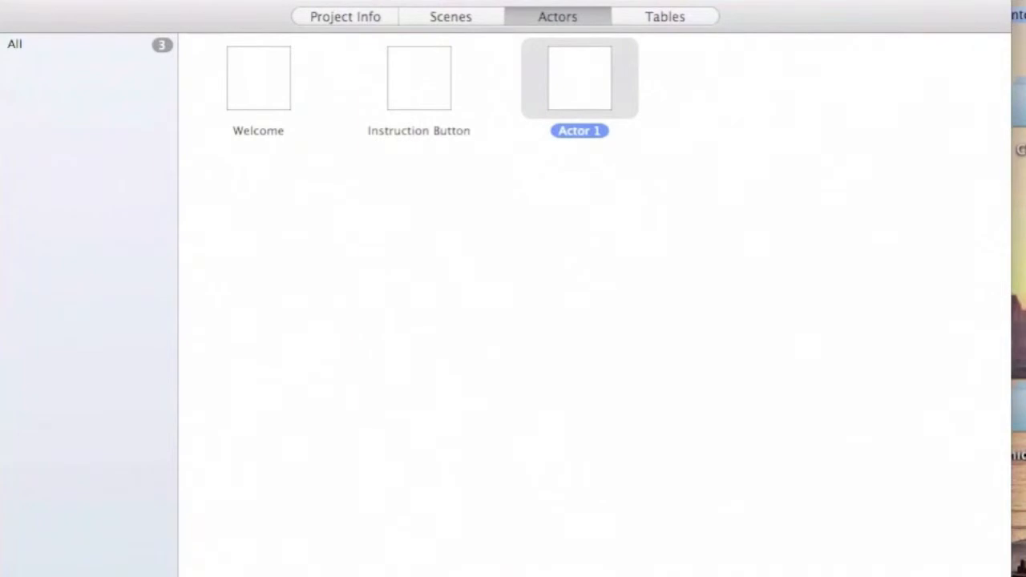
Name the third actor, placed after Instruction Button, "Play Button".
click(579, 131)
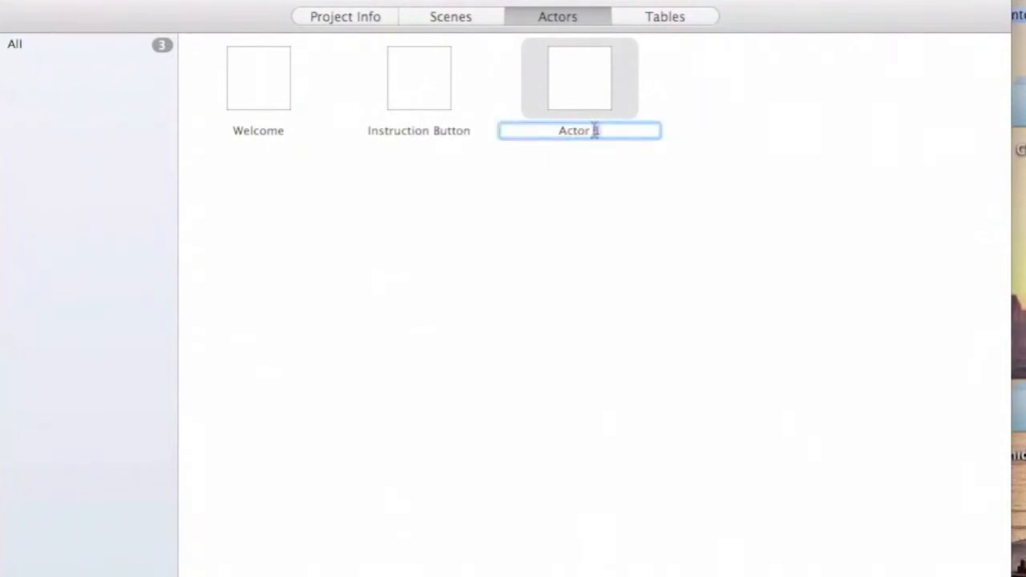
text(PLay)
key(BackSpace)
key(BackSpace)
key(BackSpace)
text(lay Button)
click(515, 261)
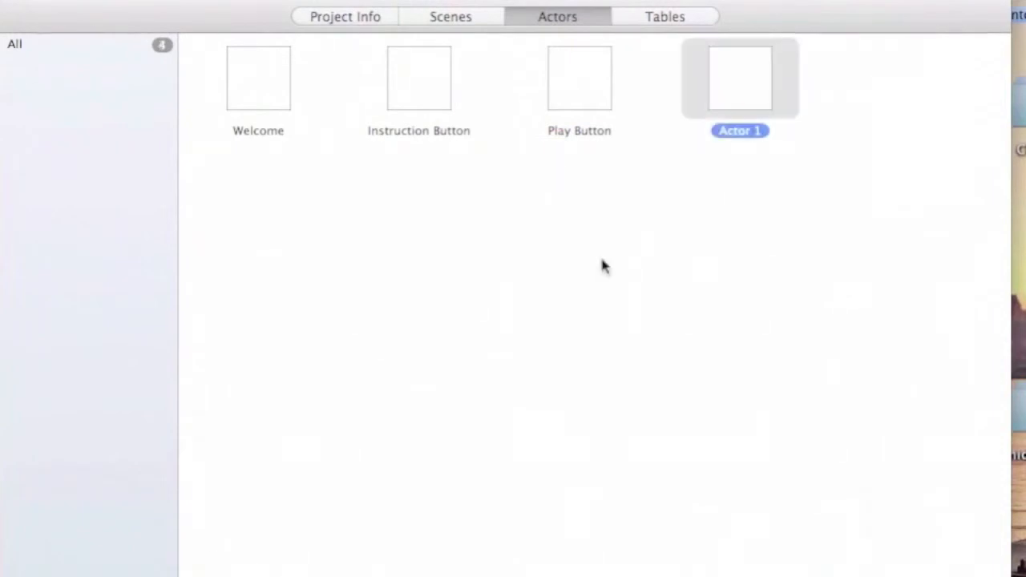
Name the fourth actor, placed after Play Button, "Instruction Text".
click(748, 129)
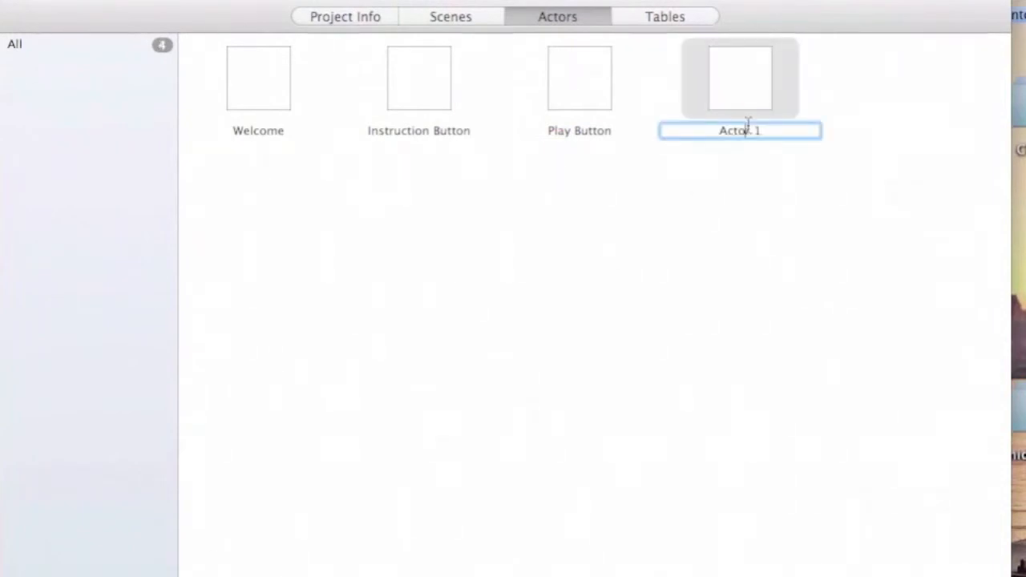
drag(758, 129, 717, 128)
text(INs)
key(BackSpace)
key(BackSpace)
key(BackSpace)
text(Instruction Text)
click(734, 166)
Add a fifth actor after Instruction Text and name it "Object 1".
click(228, 575)
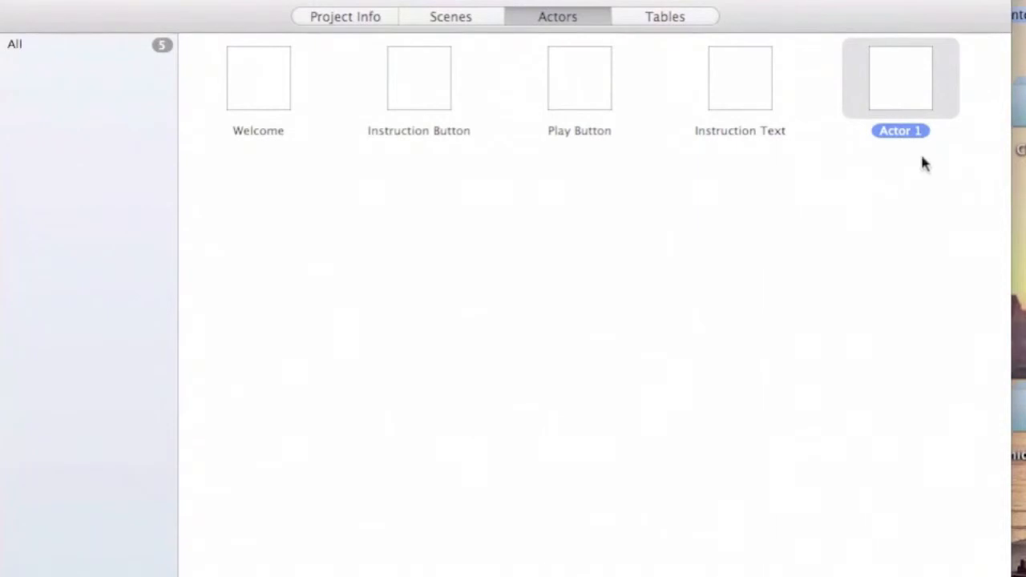
click(913, 130)
key(BackSpace)
key(super+a)
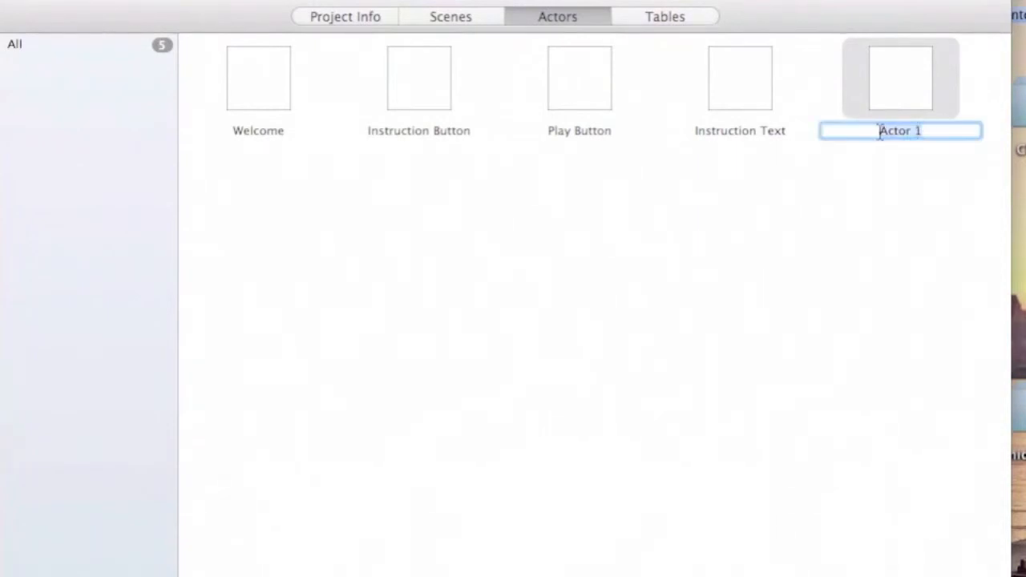
text(Objec)
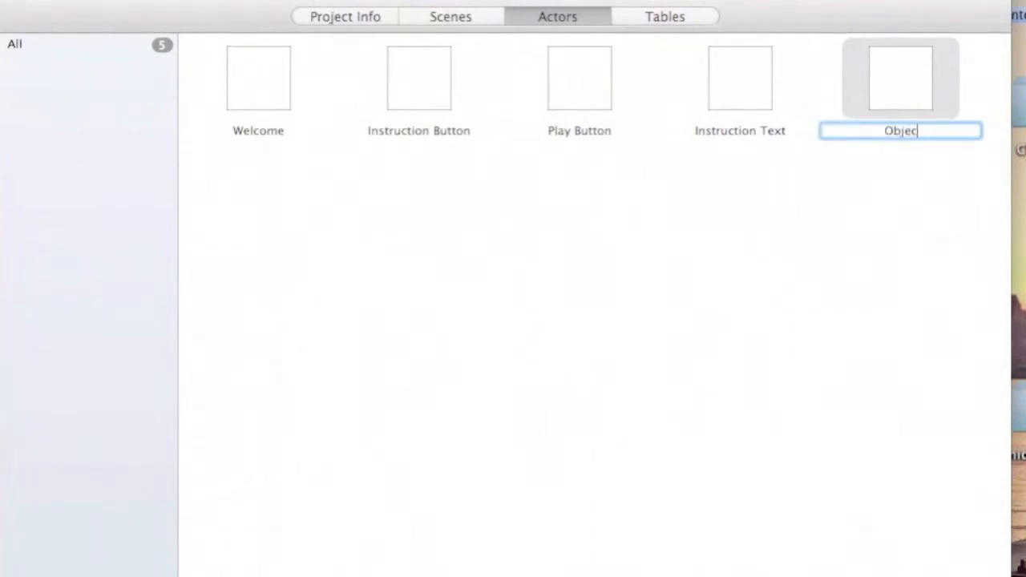
text(t 1)
click(806, 157)
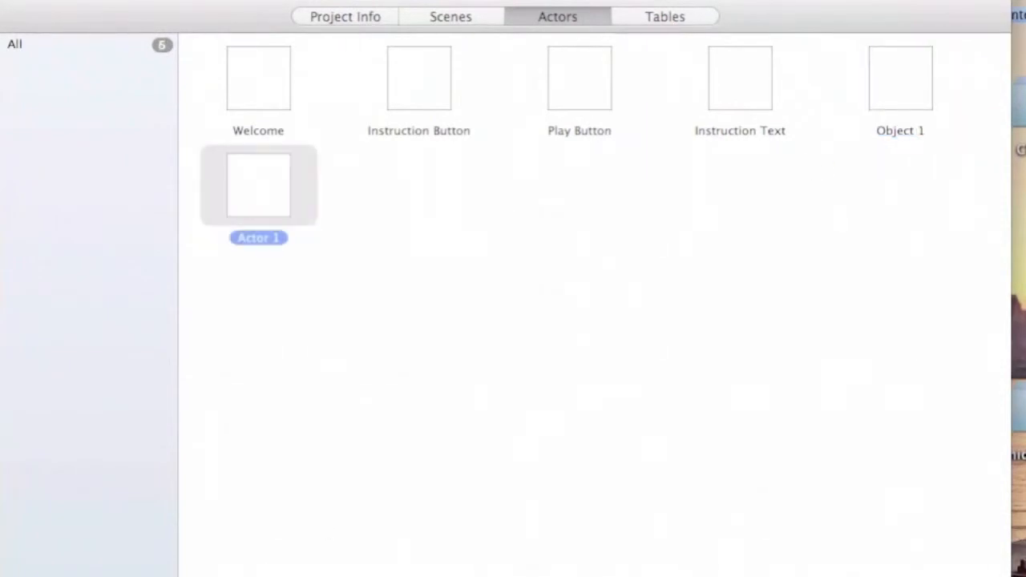
Name the sixth actor, placed after Object 1, "Object 2".
double_click(260, 240)
drag(280, 241, 238, 239)
text(O)
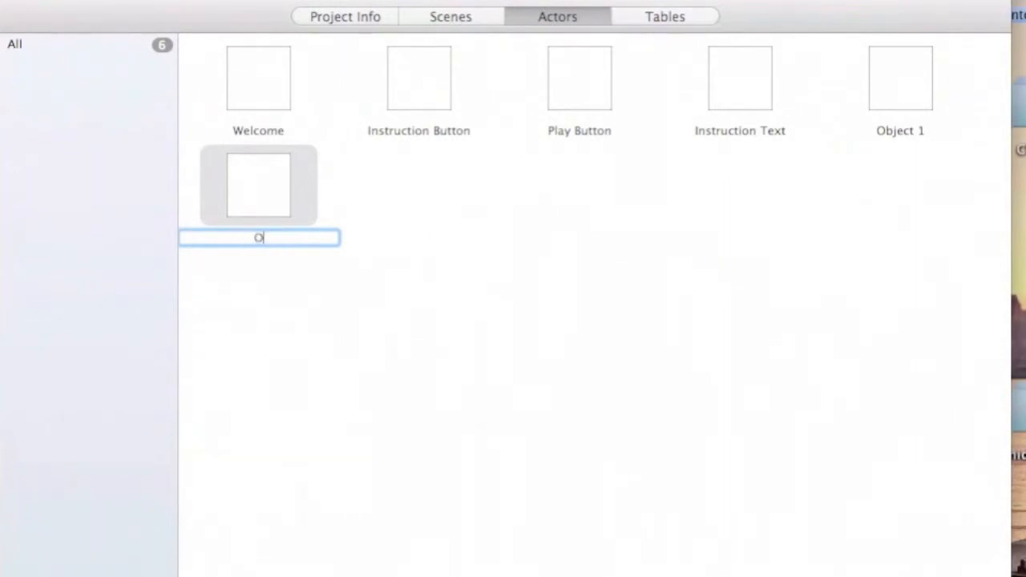
text(bject 2)
click(301, 365)
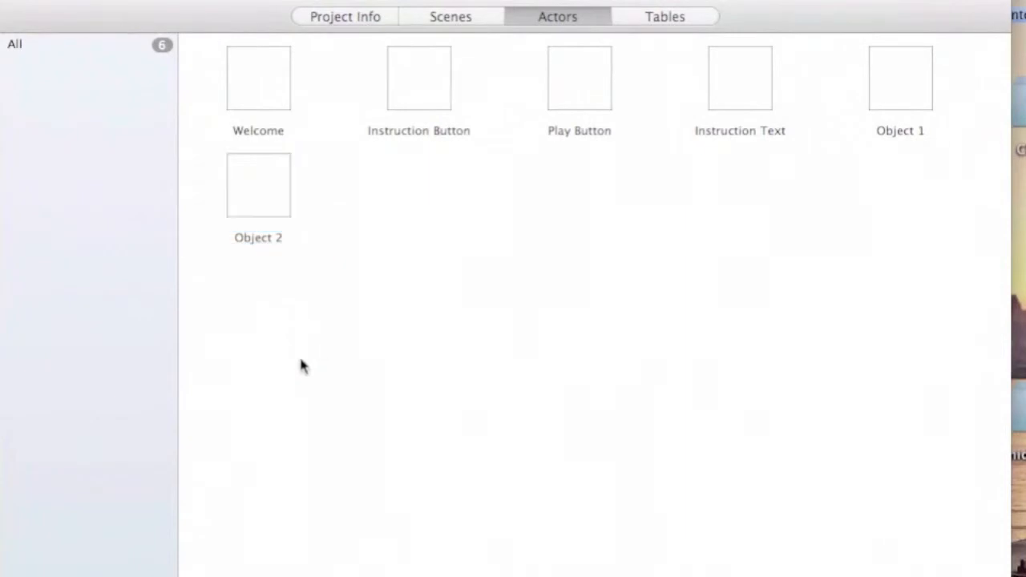
Add a seventh actor after Object 2 and name it "Game Over Text".
click(256, 575)
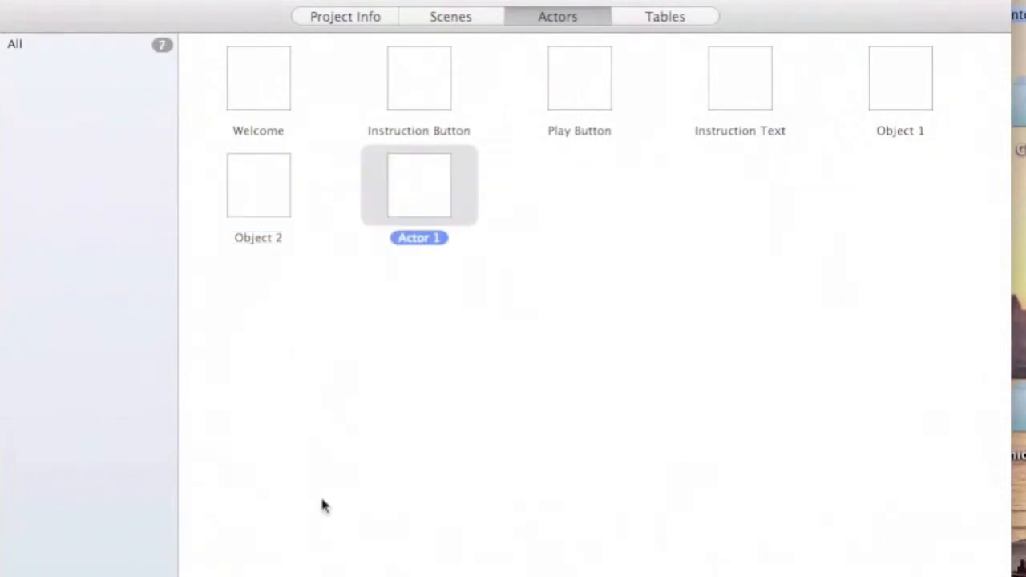
click(424, 238)
drag(440, 238, 398, 240)
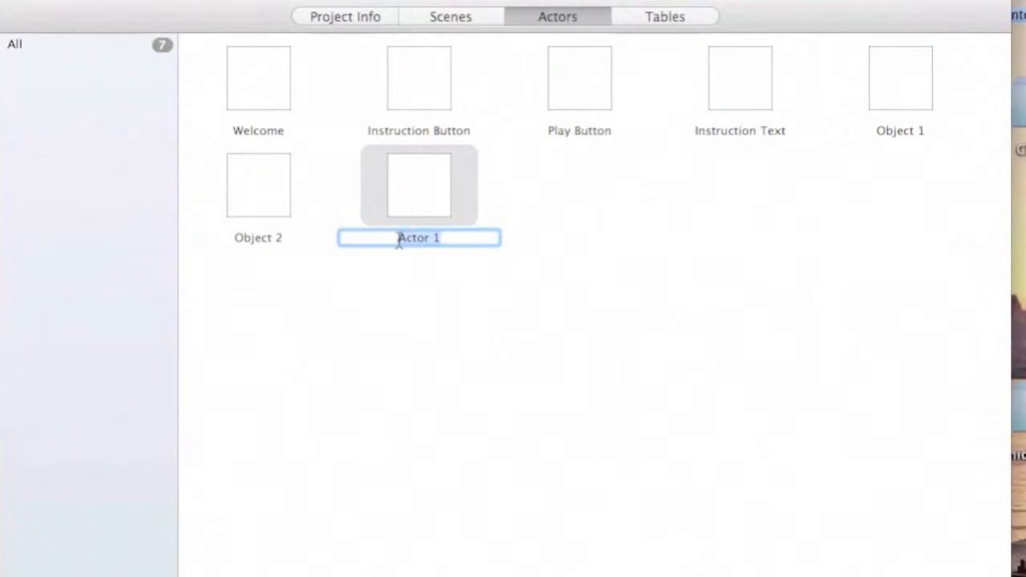
text(Gan)
key(BackSpace)
text(me O)
text(vel)
key(BackSpace)
key(BackSpace)
text(er Text)
click(365, 391)
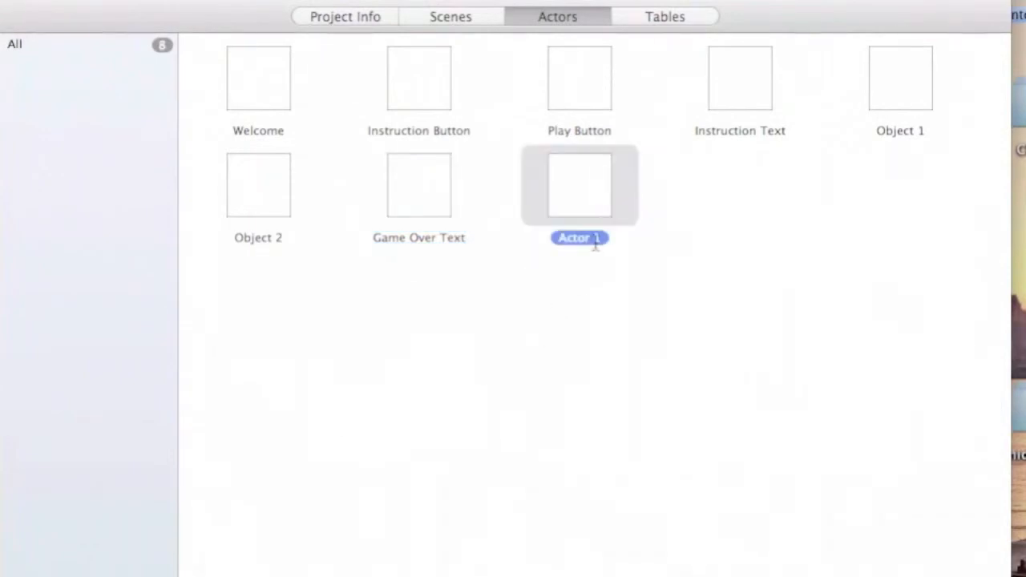
Name the eighth actor, placed after Game Over Text, "Restart Button".
double_click(595, 240)
drag(608, 240, 560, 234)
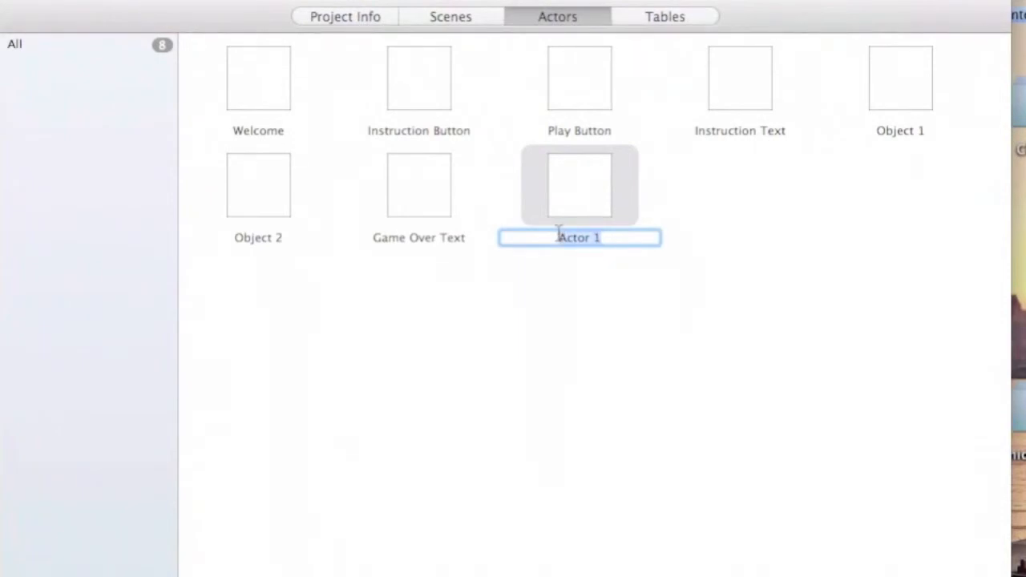
text(Restart Bu)
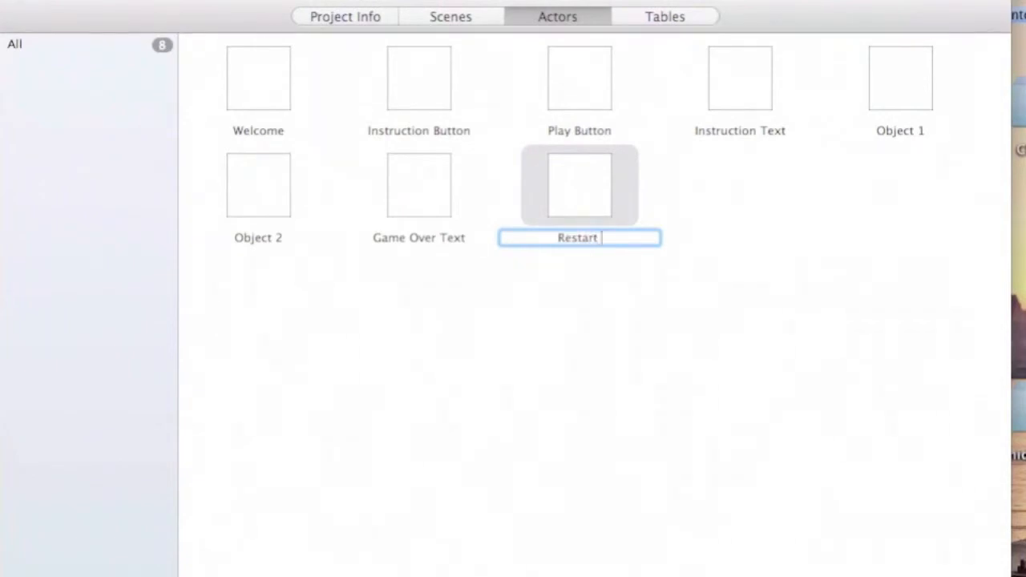
text(tton)
click(609, 345)
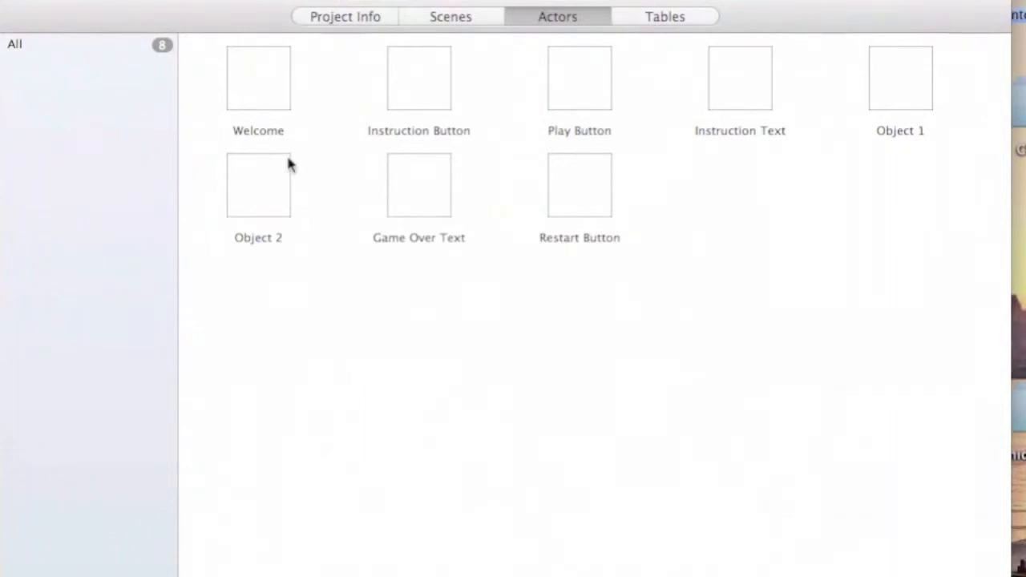
Return to the project's scenes and open the Welcome Page scene.
click(449, 23)
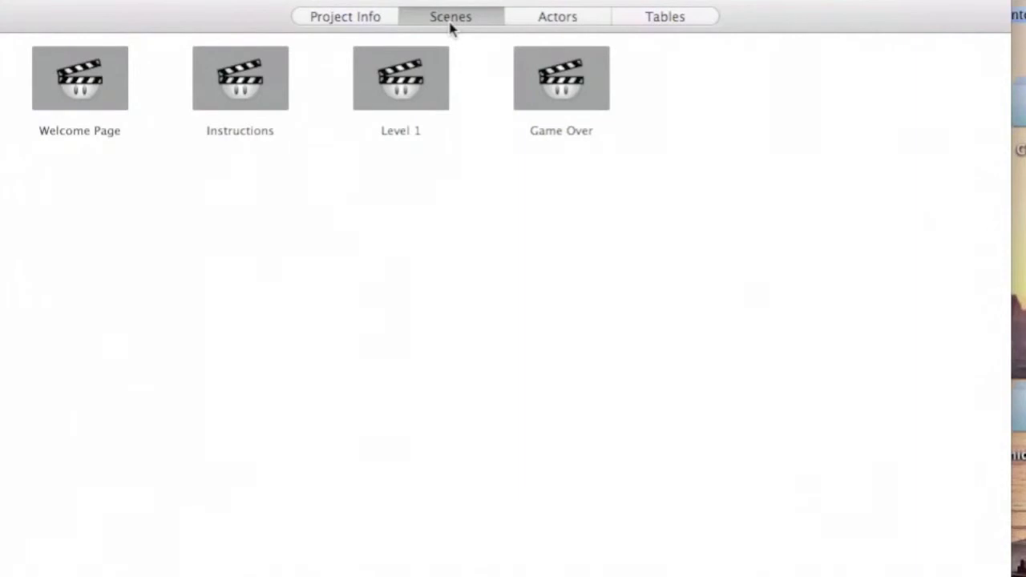
click(90, 100)
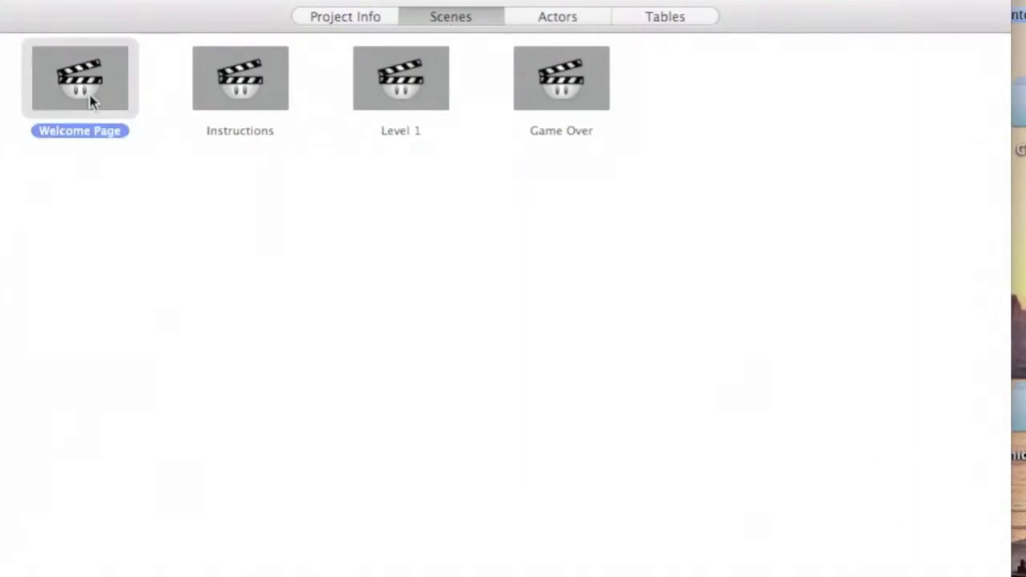
double_click(90, 99)
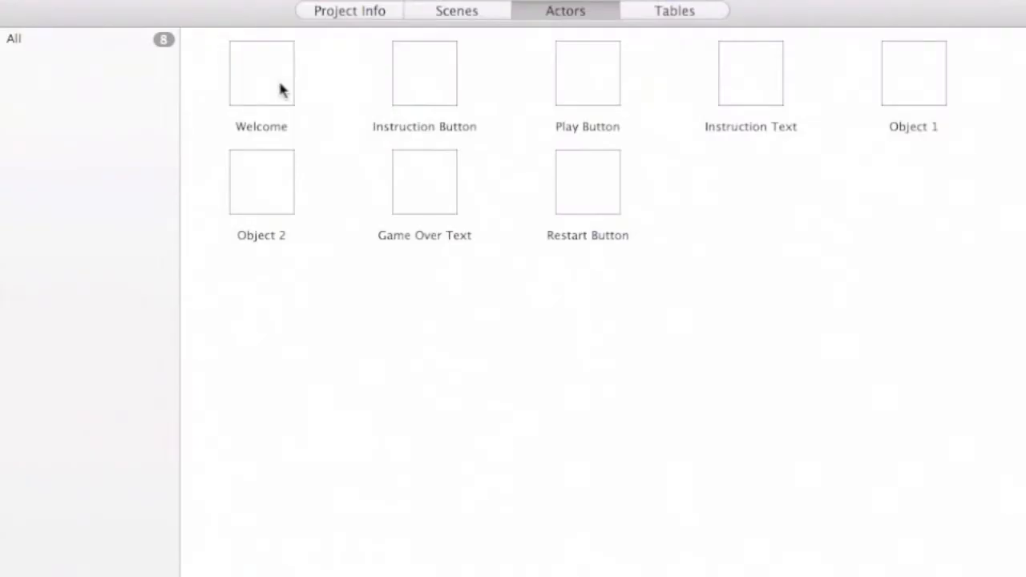
Open the Welcome actor and examine its Name and Tags attributes and the types available for a new attribute.
double_click(278, 78)
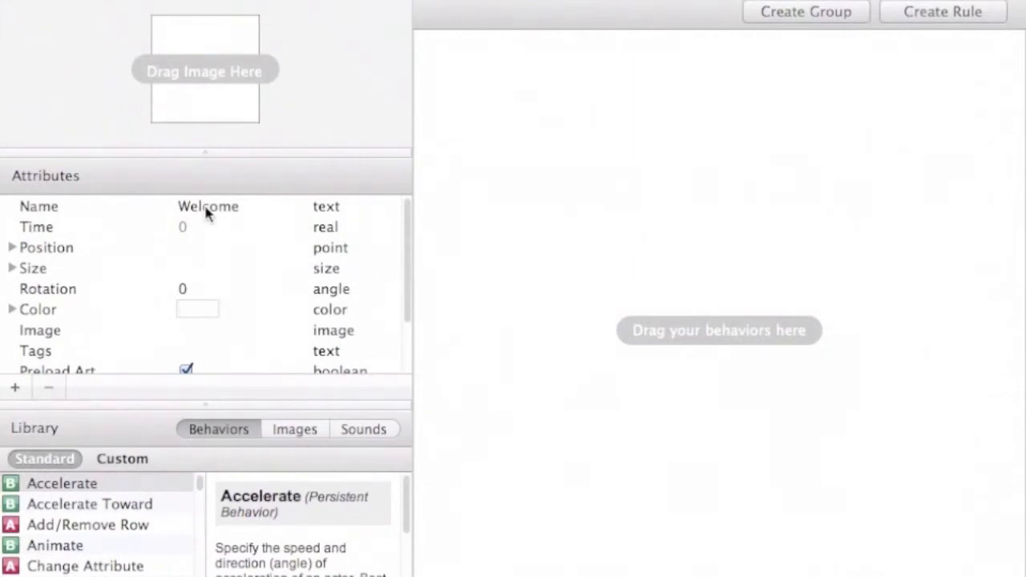
click(332, 214)
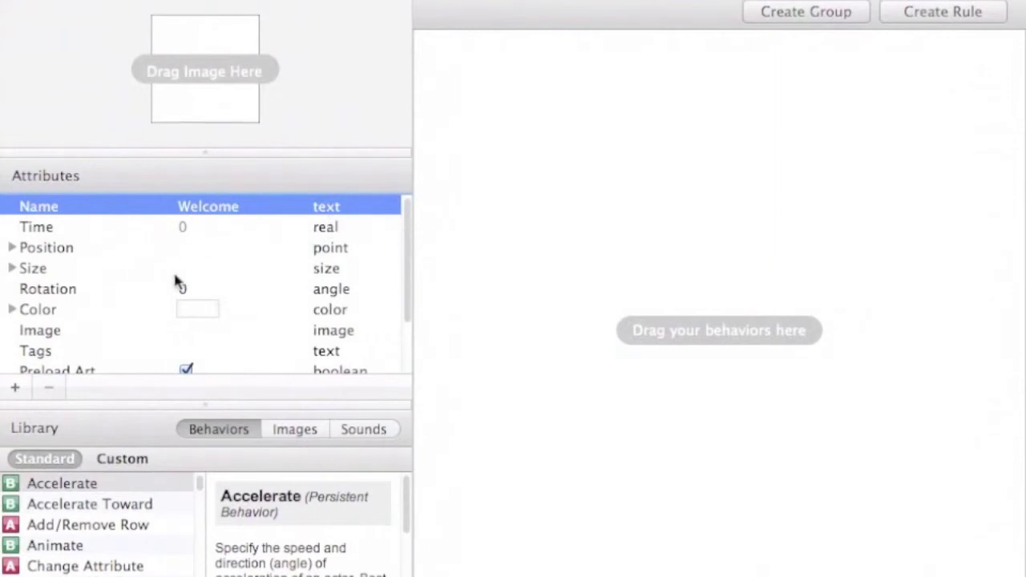
click(202, 351)
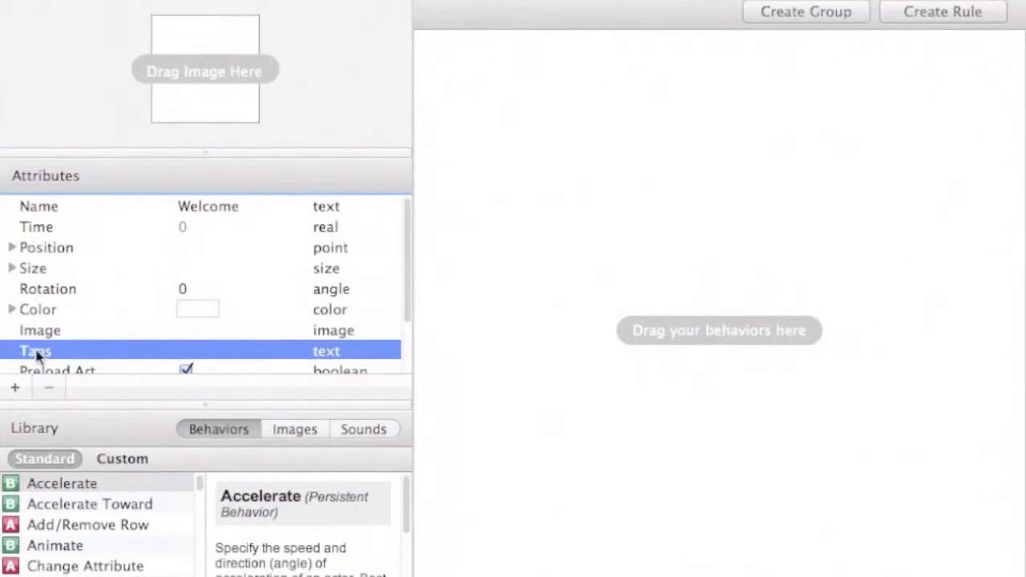
click(175, 346)
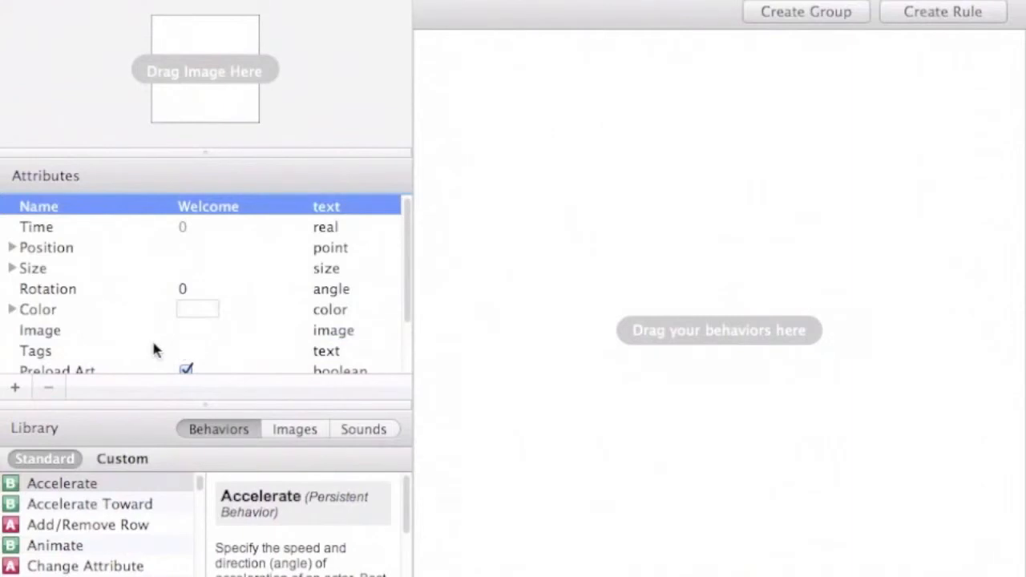
click(44, 351)
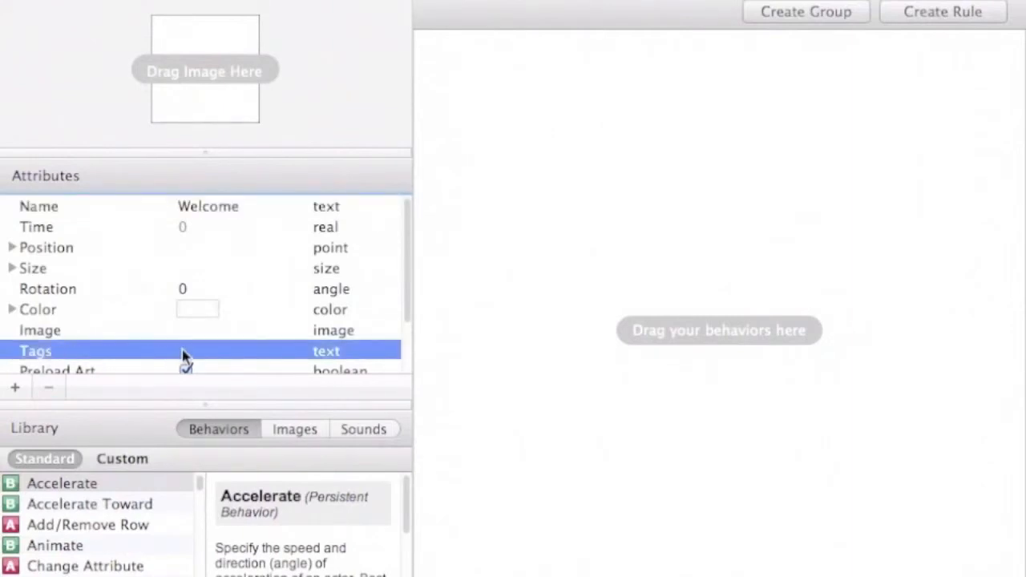
click(15, 388)
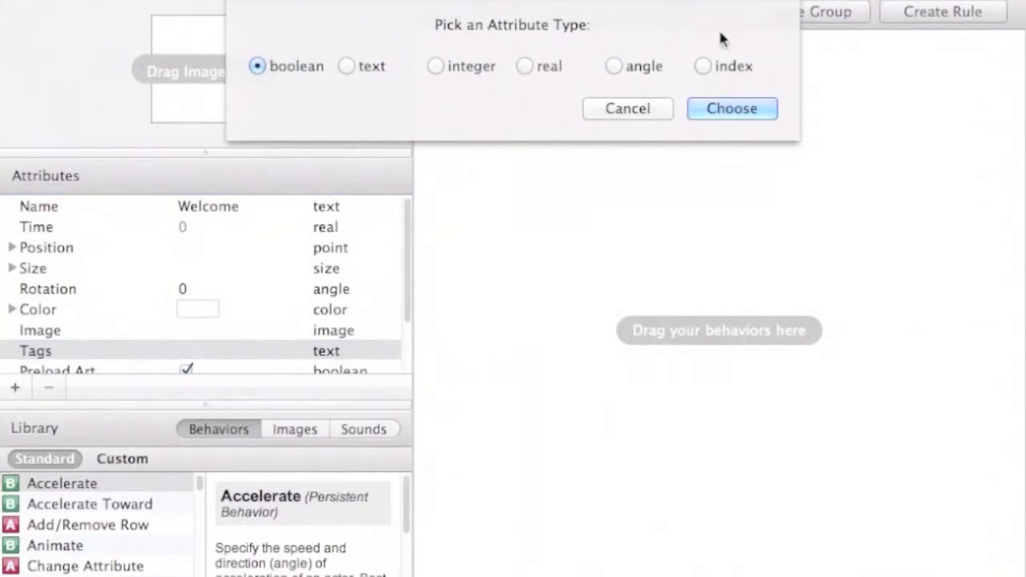
click(650, 110)
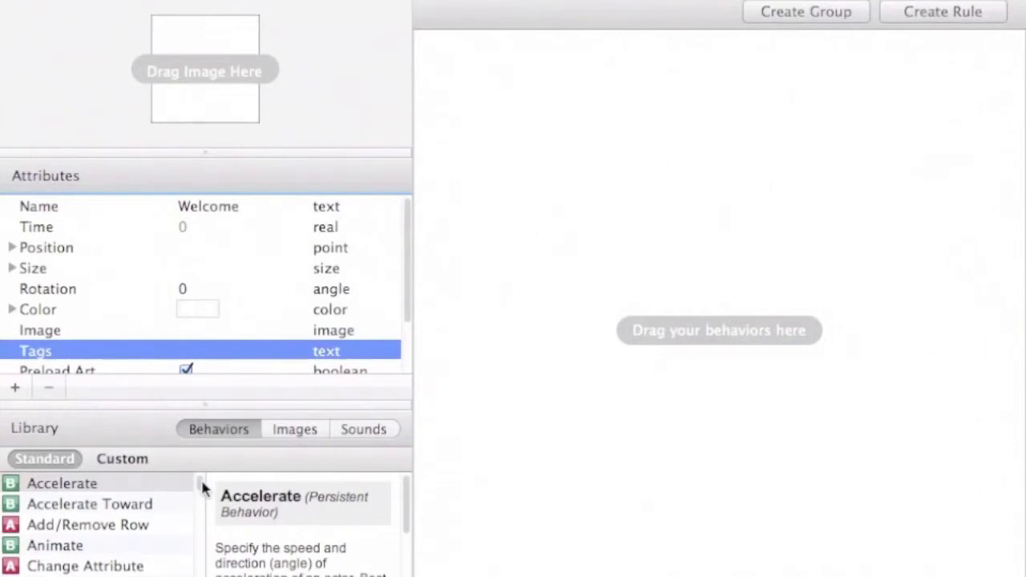
Add a Display Text behavior to the Welcome actor and set its text to "Welcome to my Game".
drag(201, 483, 201, 517)
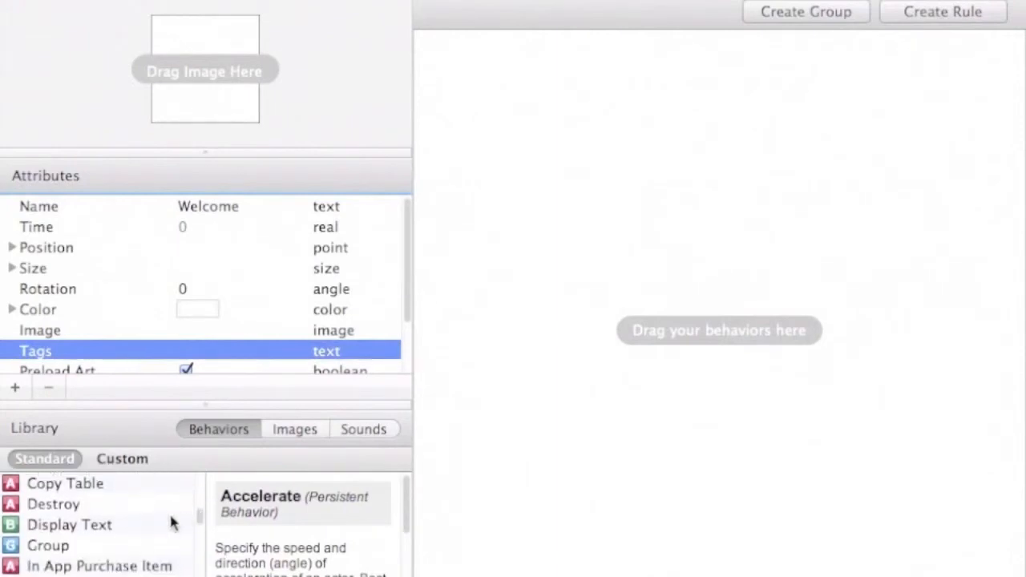
drag(72, 525, 700, 173)
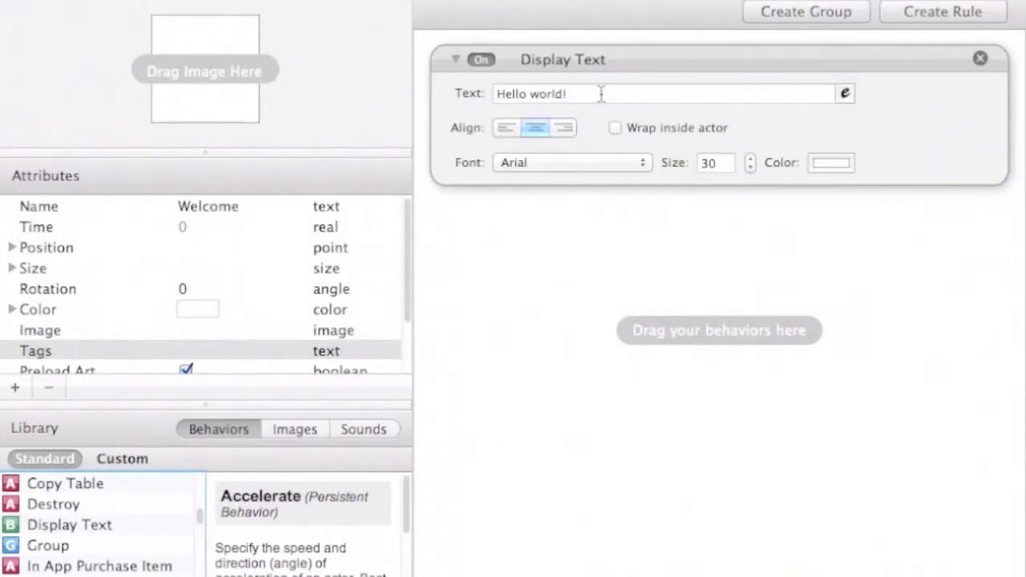
click(601, 94)
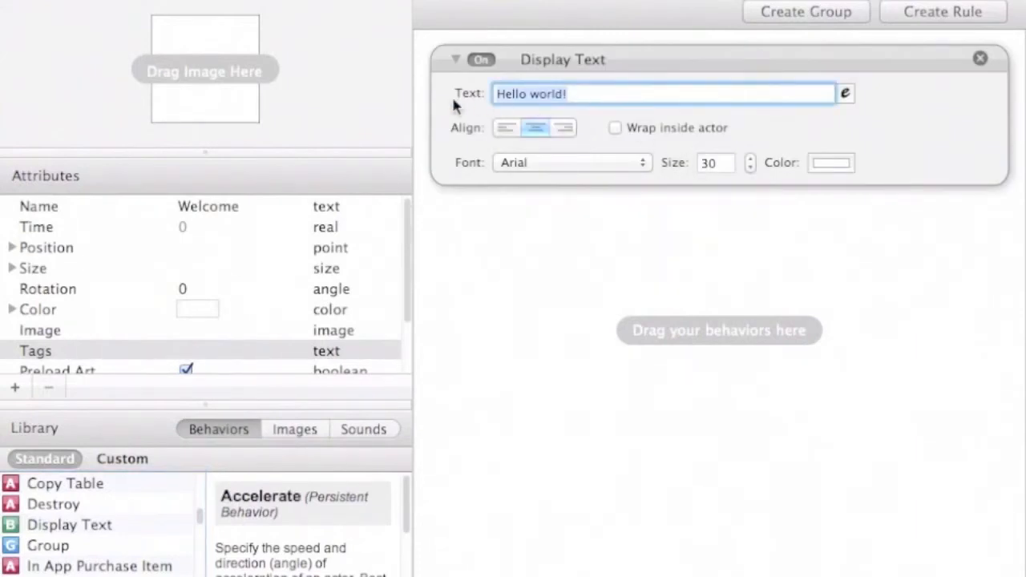
text(WEe)
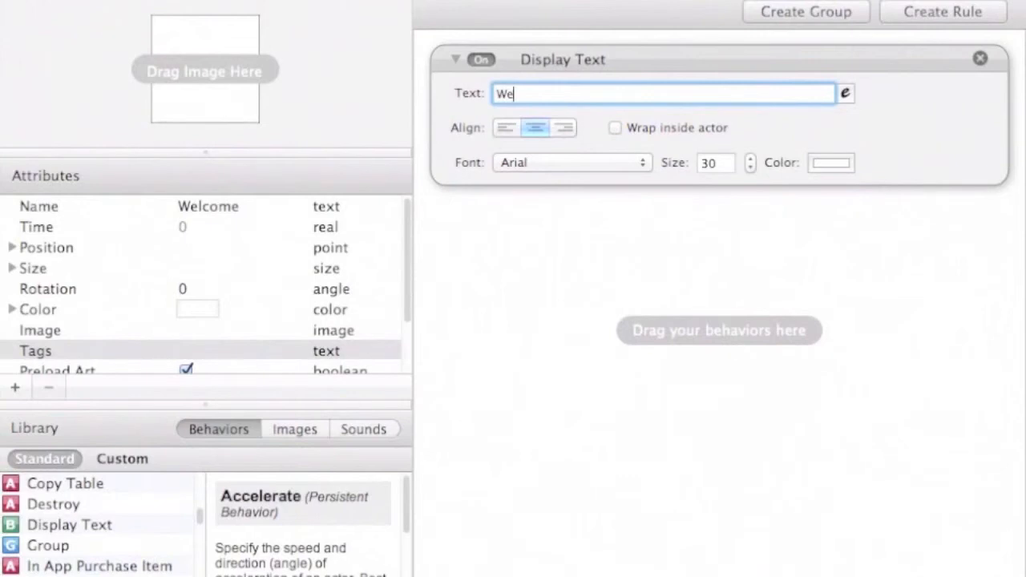
text(lcome to my Game)
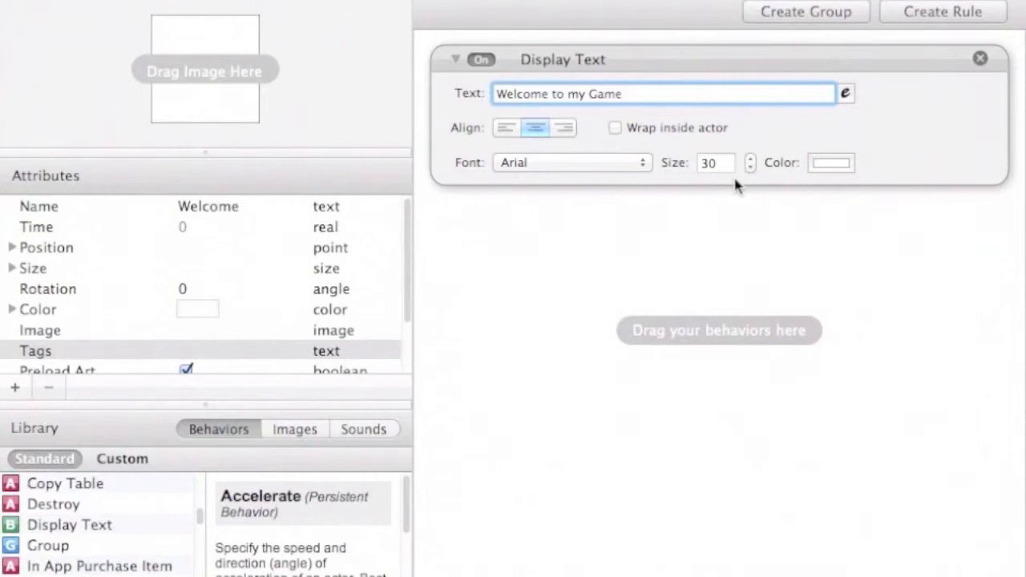
Set the Display Text color to a bluish purple and the font size to 34.
click(817, 165)
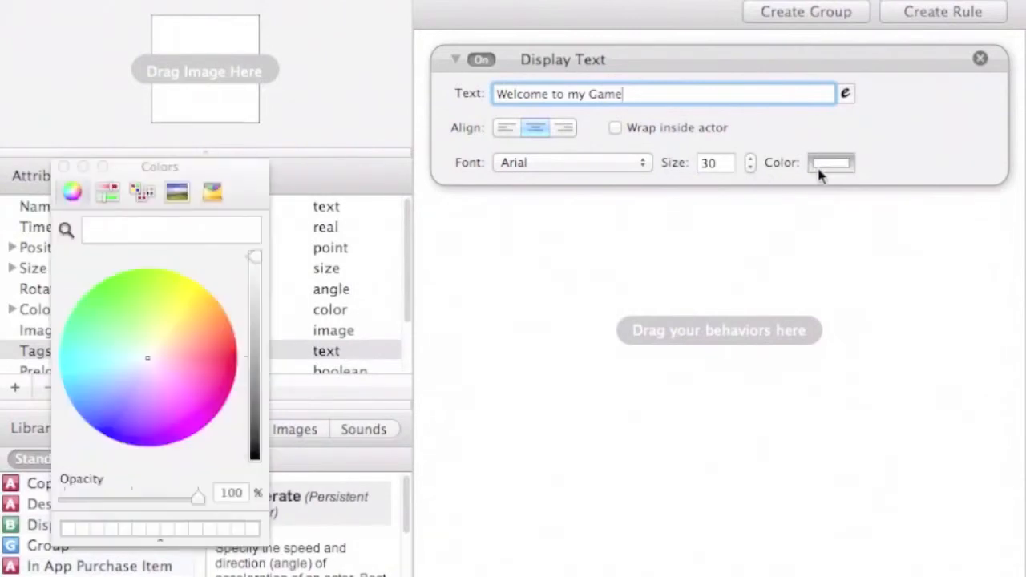
click(113, 415)
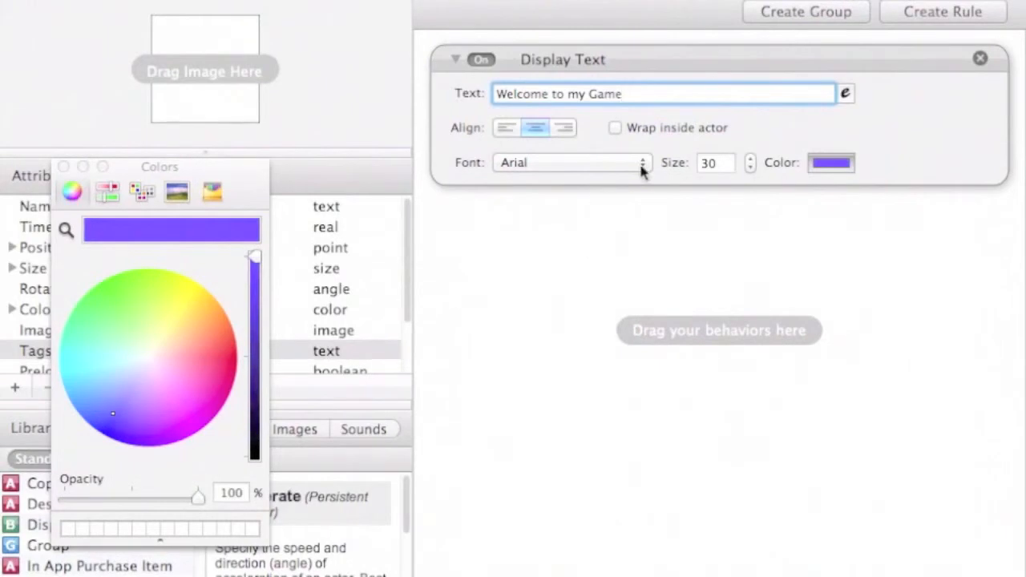
click(750, 159)
click(749, 159)
click(749, 159)
click(749, 159)
click(64, 167)
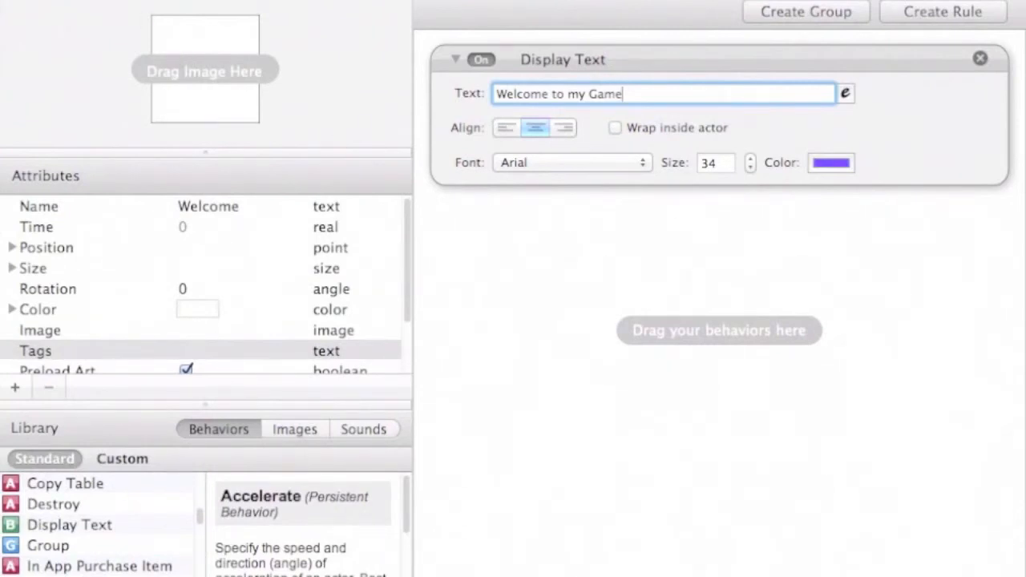
Return to the project's scenes, open the Welcome Page scene and place the Welcome actor near its middle.
click(138, 2)
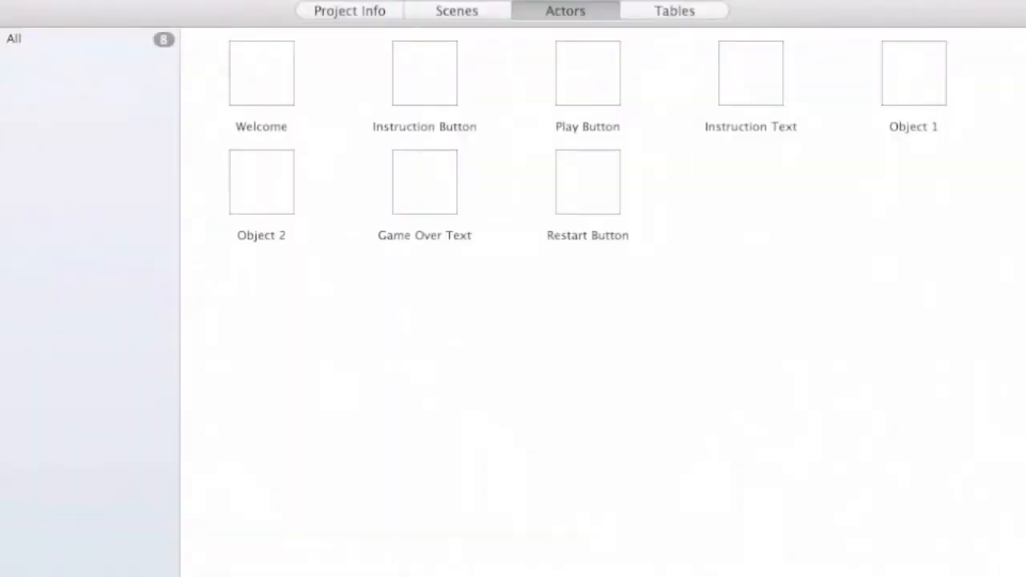
click(479, 16)
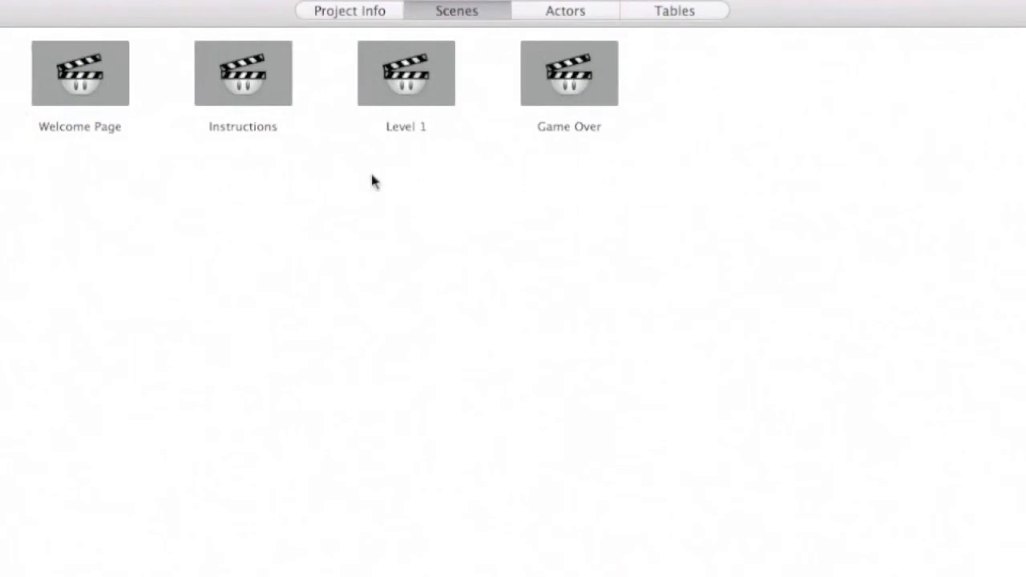
click(94, 78)
double_click(94, 76)
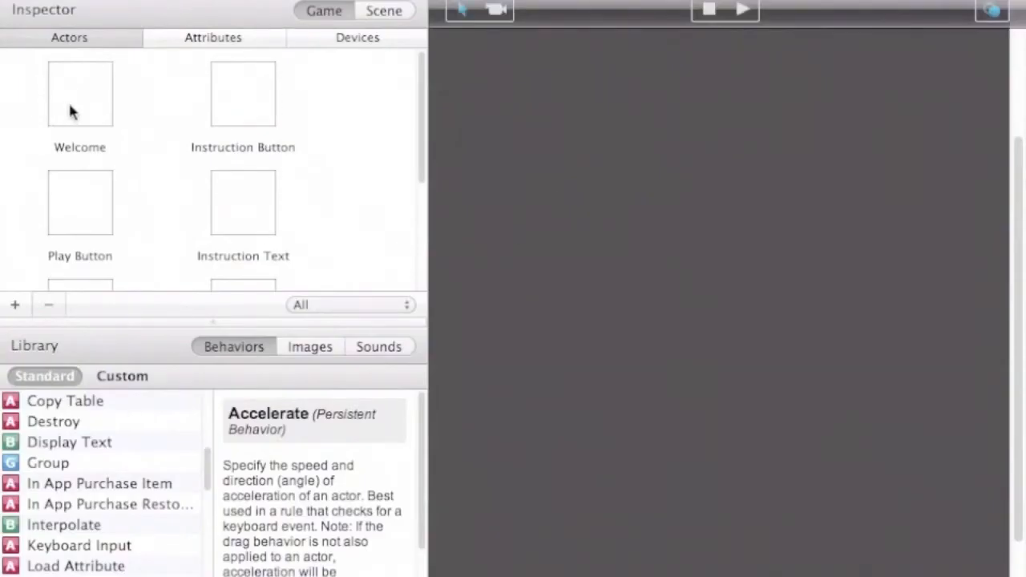
click(71, 107)
drag(90, 114, 857, 314)
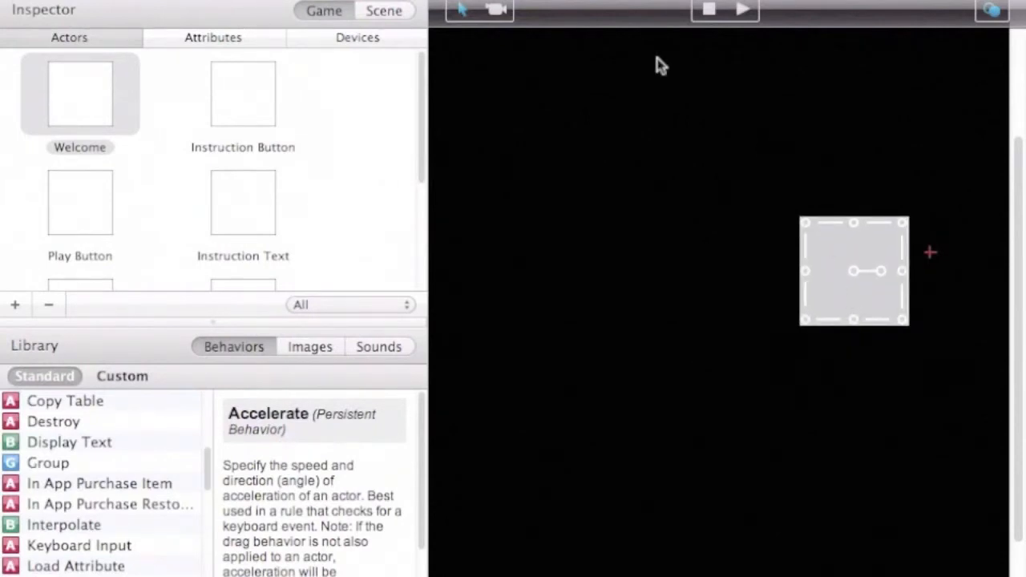
Preview the Welcome Page scene and look through the project's list of scenes.
click(555, 1)
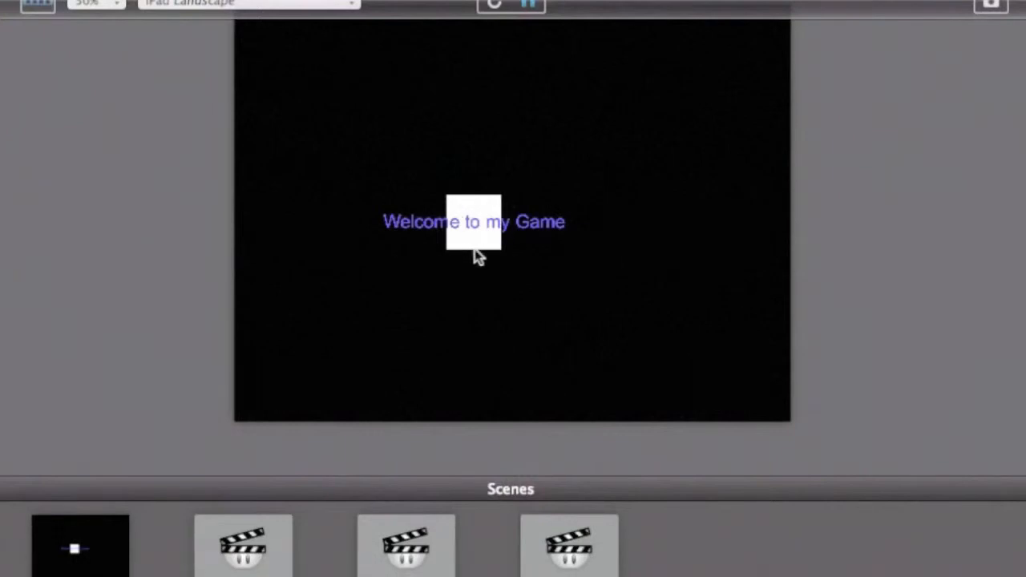
click(110, 547)
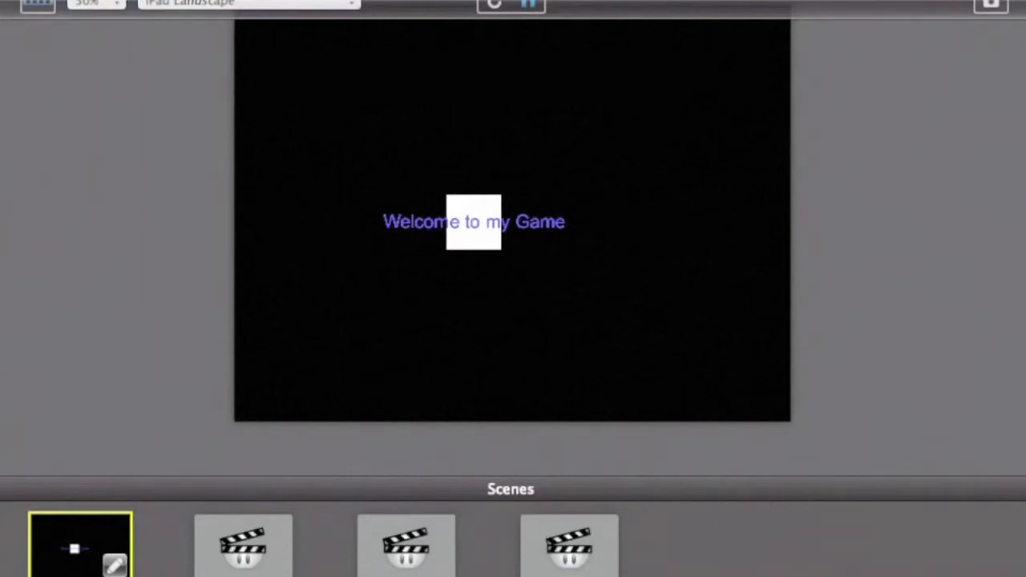
click(225, 0)
click(230, 29)
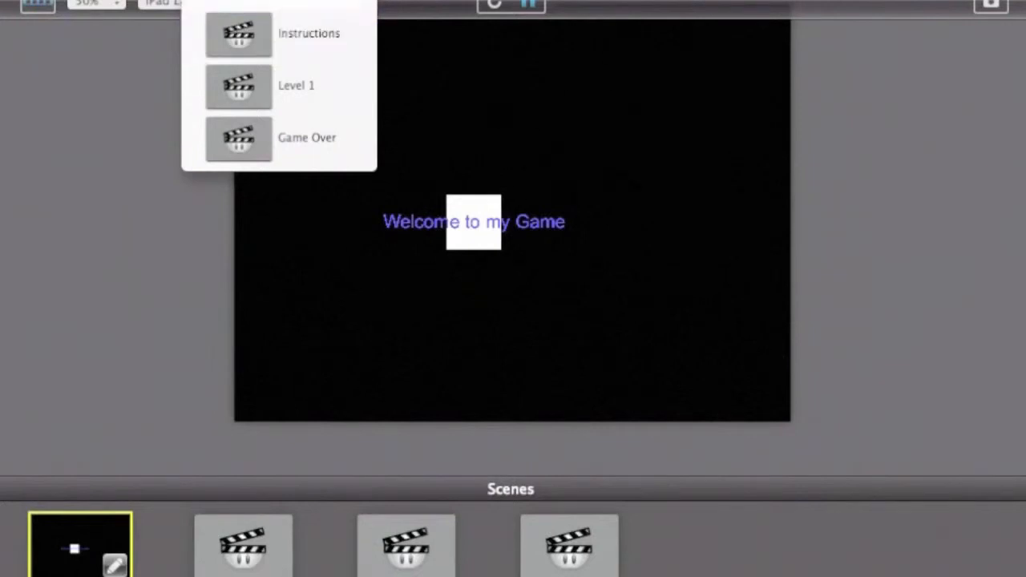
Reopen the Welcome actor from the Welcome Page scene and set its color opacity to 0%.
click(187, 0)
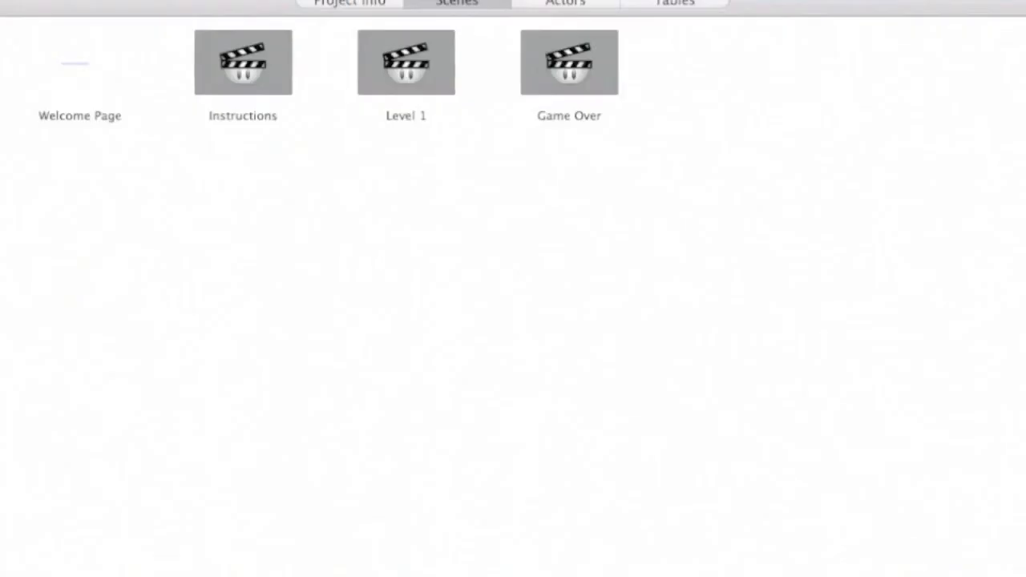
double_click(73, 75)
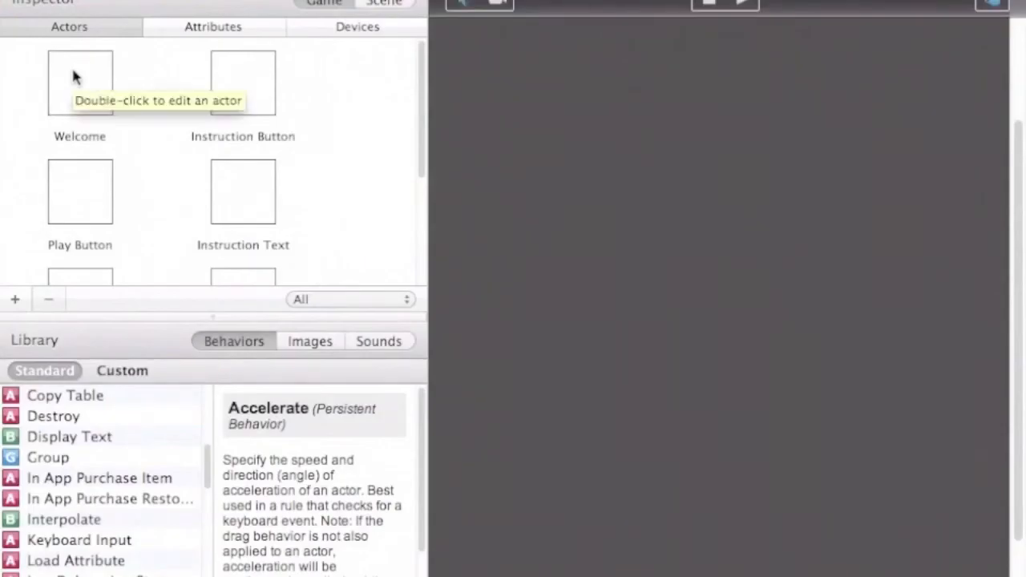
click(73, 73)
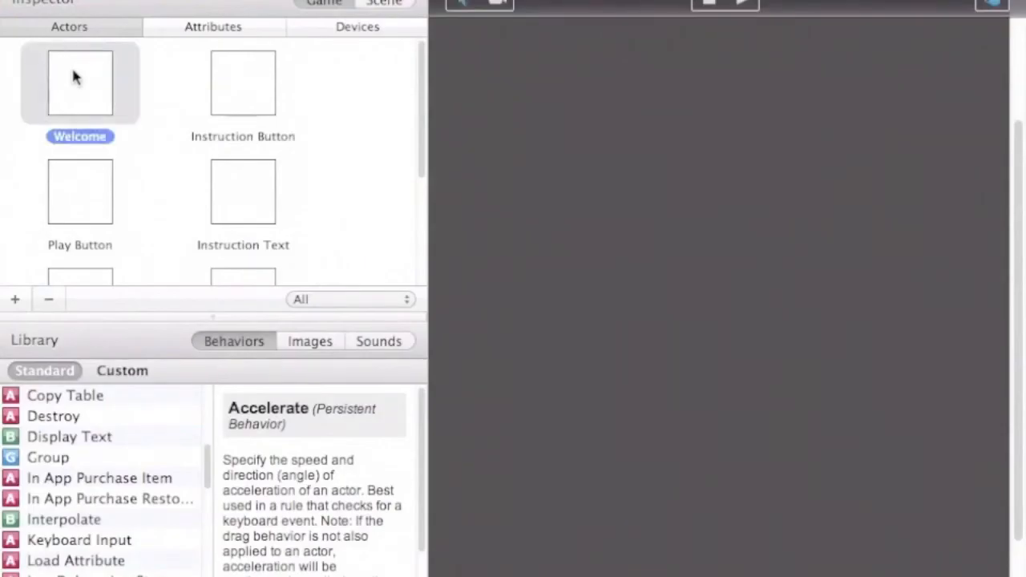
double_click(73, 74)
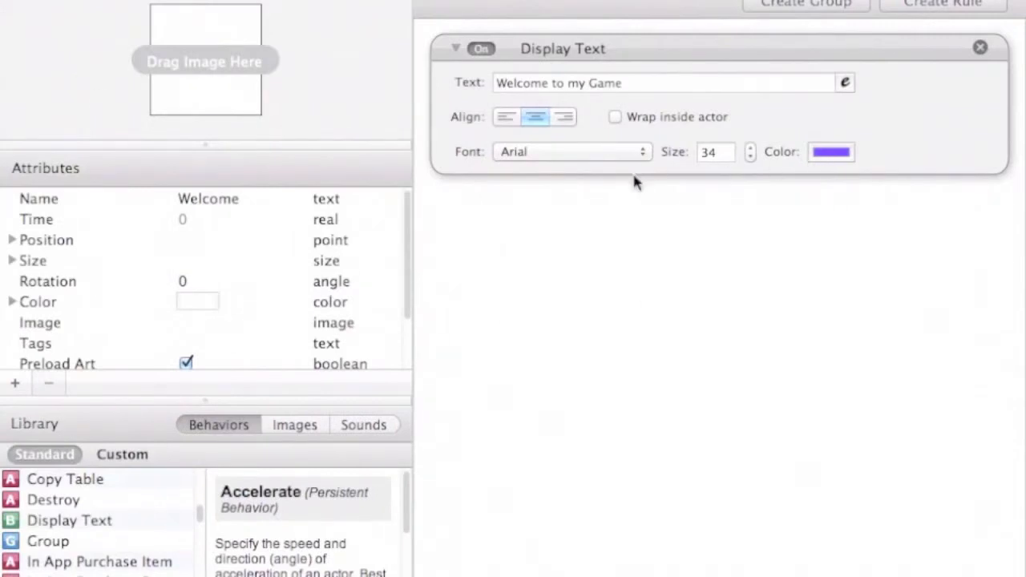
click(213, 307)
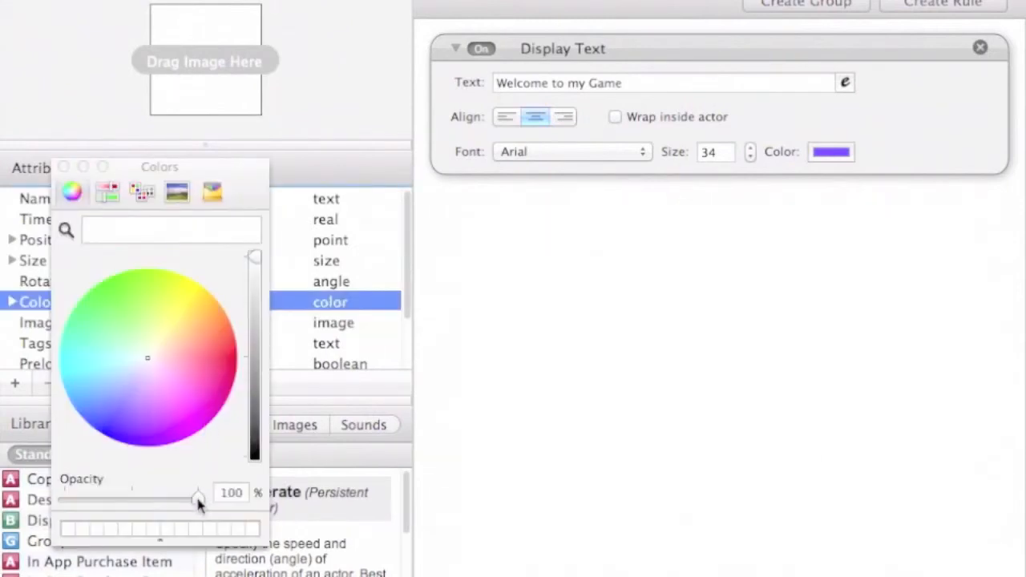
drag(197, 501, 62, 500)
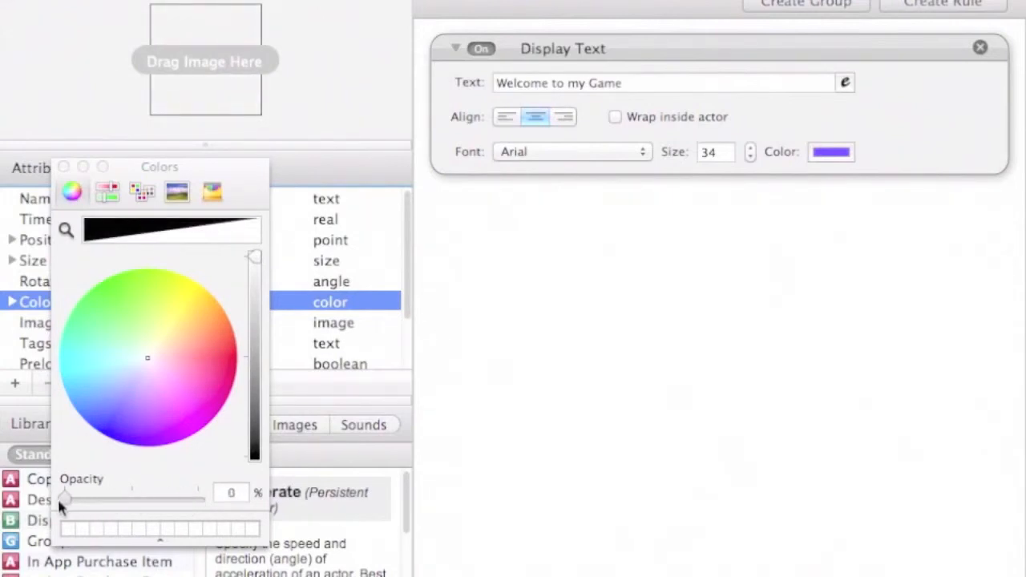
click(63, 166)
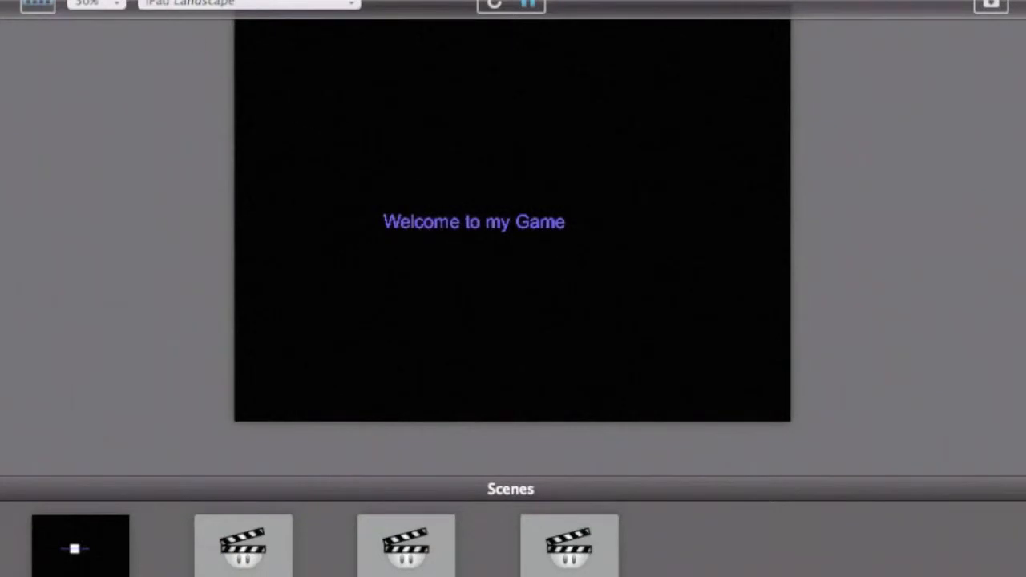
Move the Welcome actor to the upper middle of the Welcome Page scene and preview the scene.
click(32, 1)
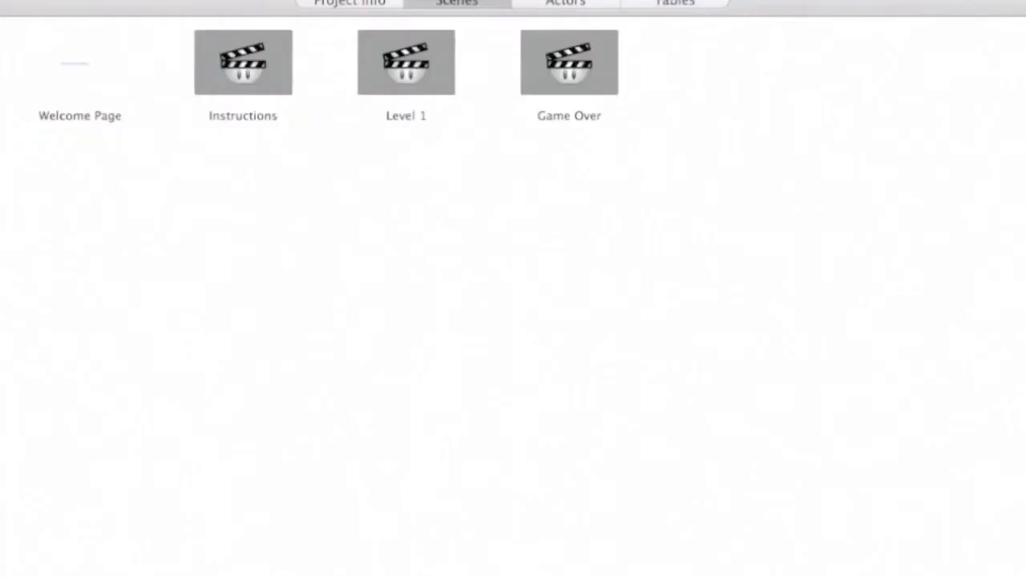
double_click(83, 68)
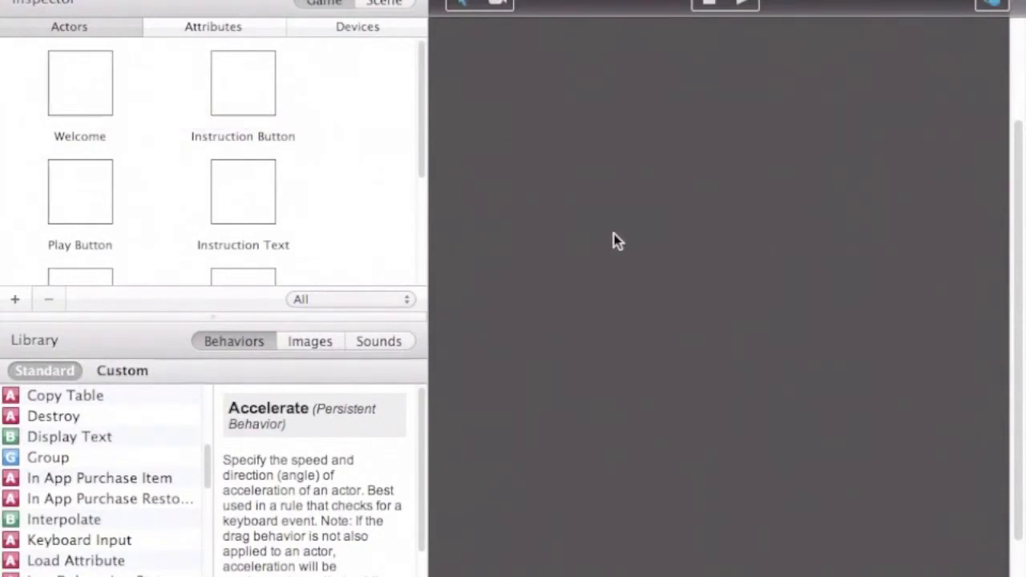
click(394, 8)
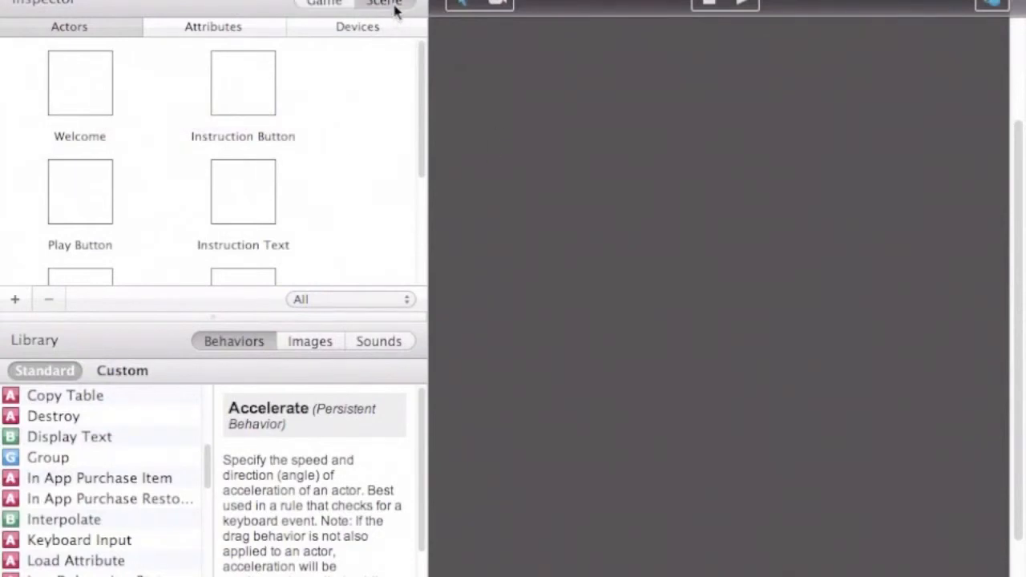
click(337, 6)
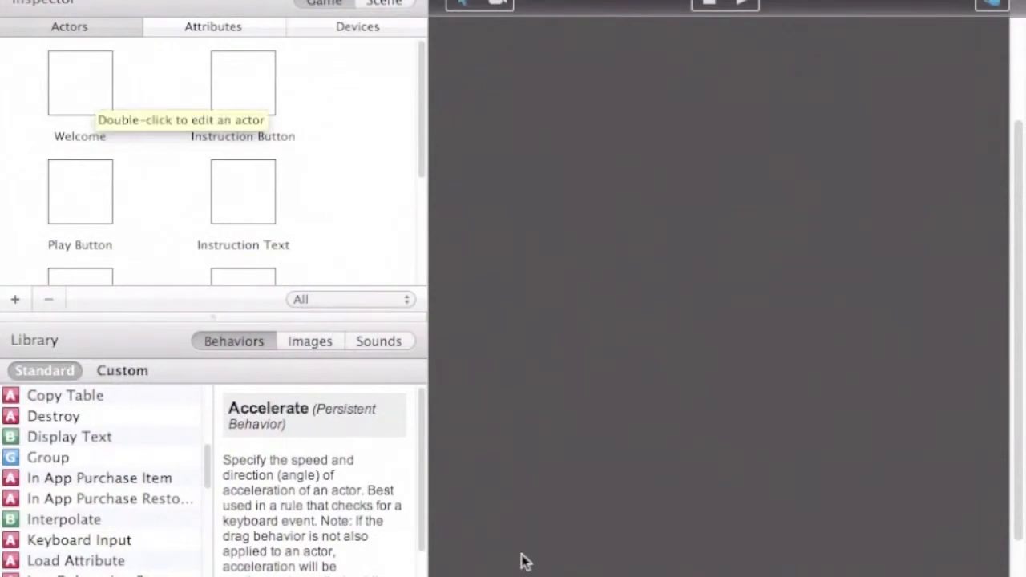
scroll(718, 297, left, 10)
scroll(719, 296, right, 5)
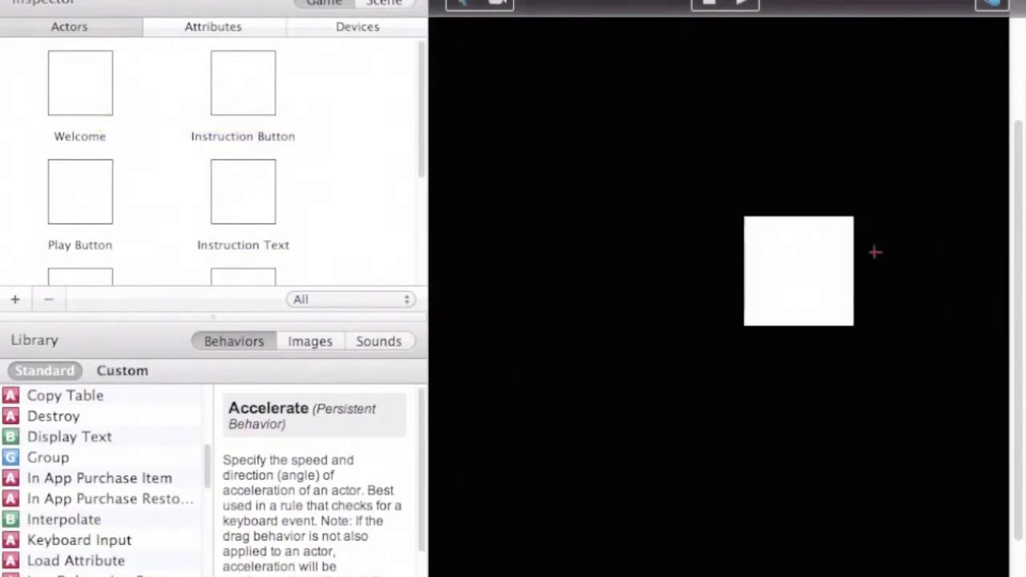
scroll(718, 296, right, 5)
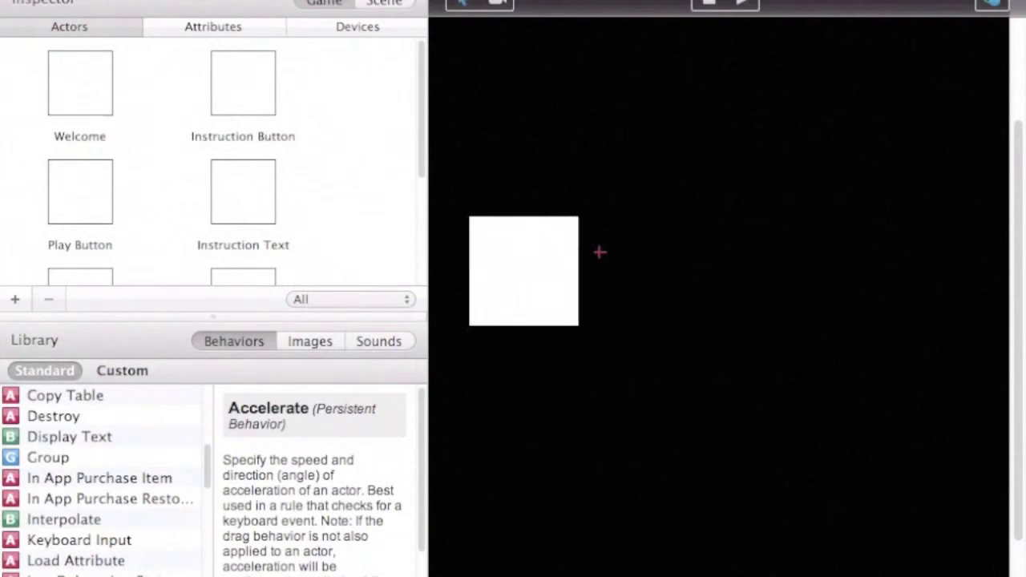
scroll(718, 296, left, 3)
scroll(718, 296, left, 6)
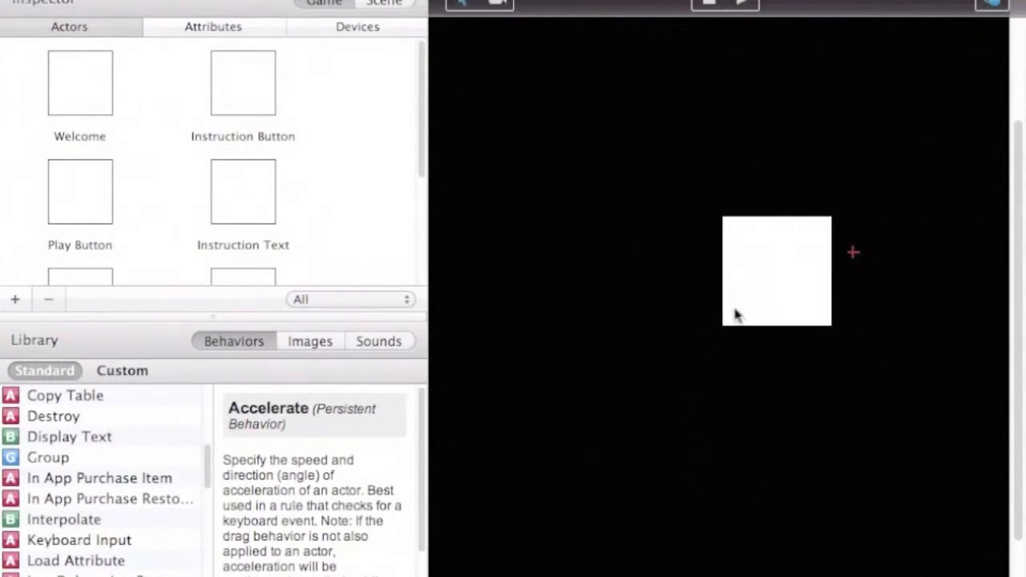
click(778, 289)
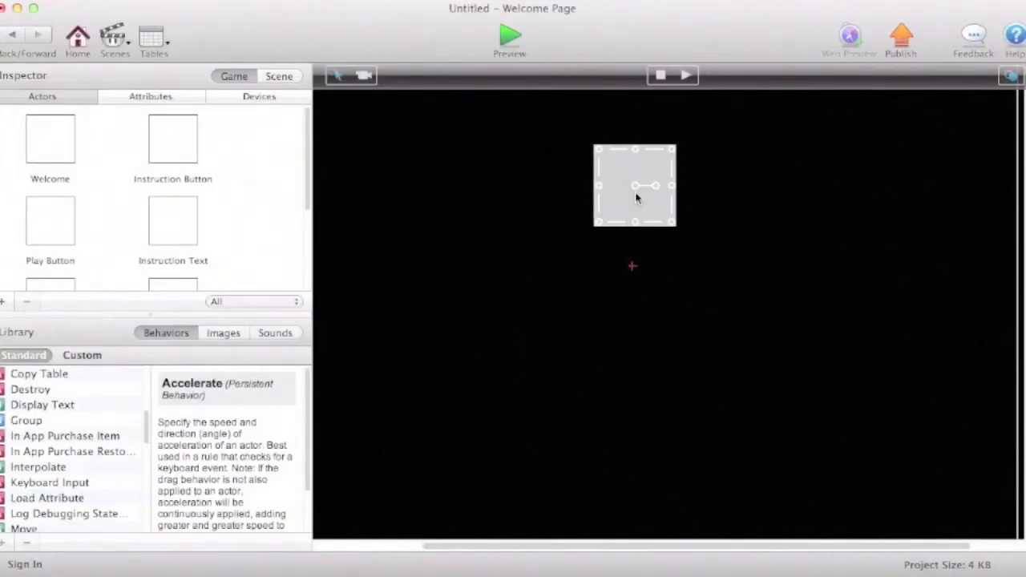
mouse_move(635, 197)
mouse_down()
mouse_move(634, 167)
mouse_move(634, 179)
mouse_up()
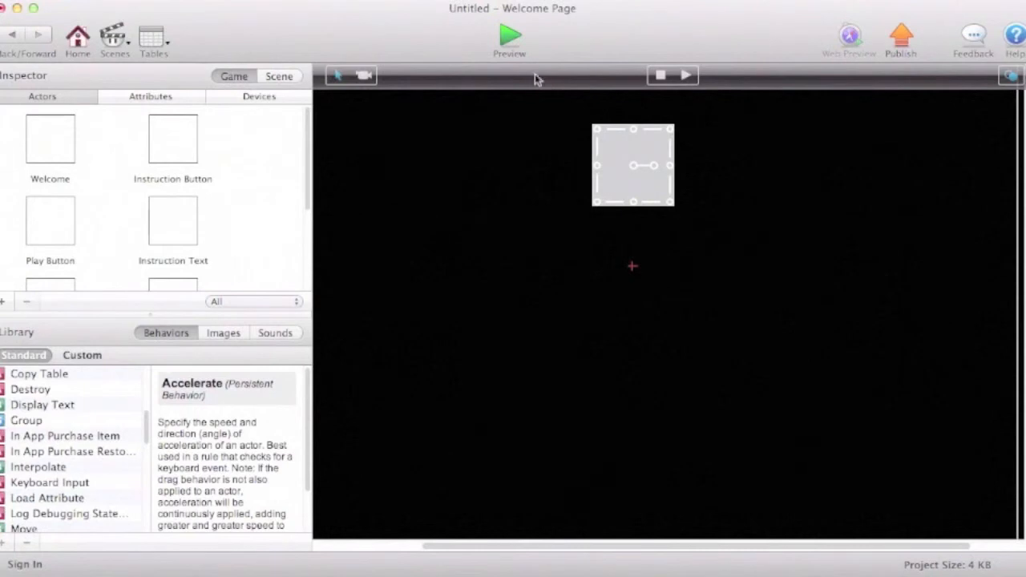
click(511, 42)
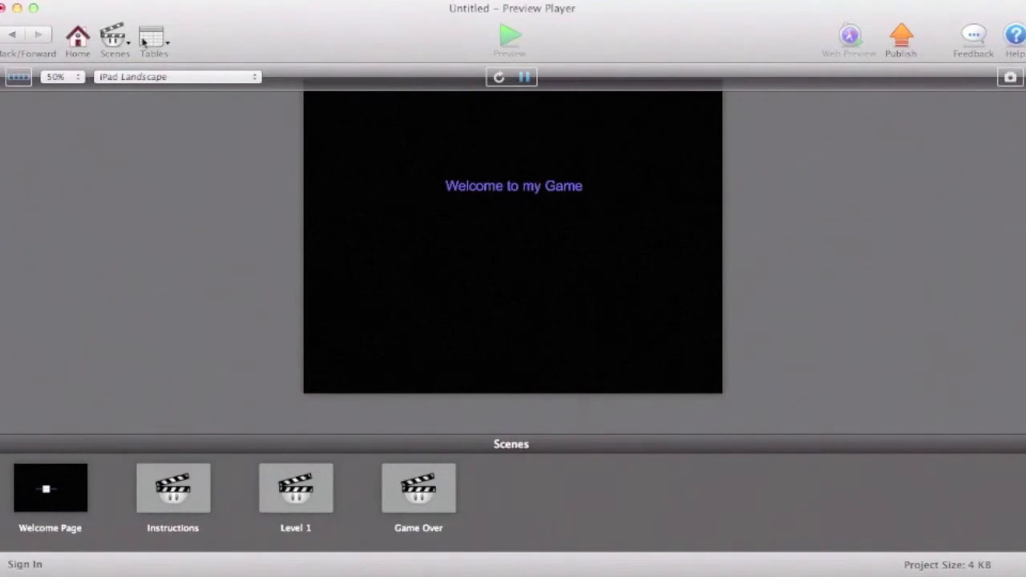
Open the Instruction Button actor from the Welcome Page scene and add a Display Text behavior to it.
click(85, 42)
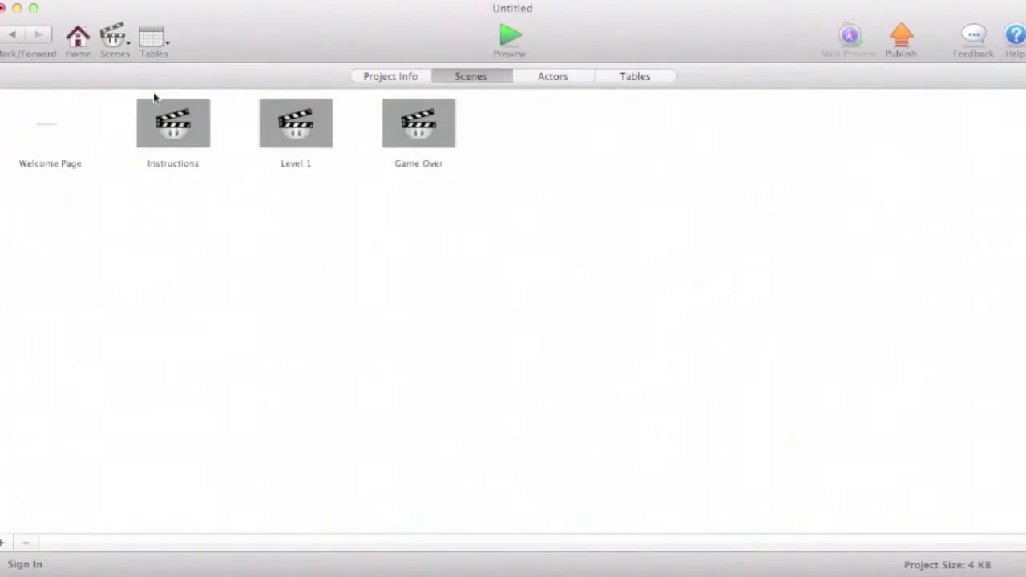
double_click(60, 126)
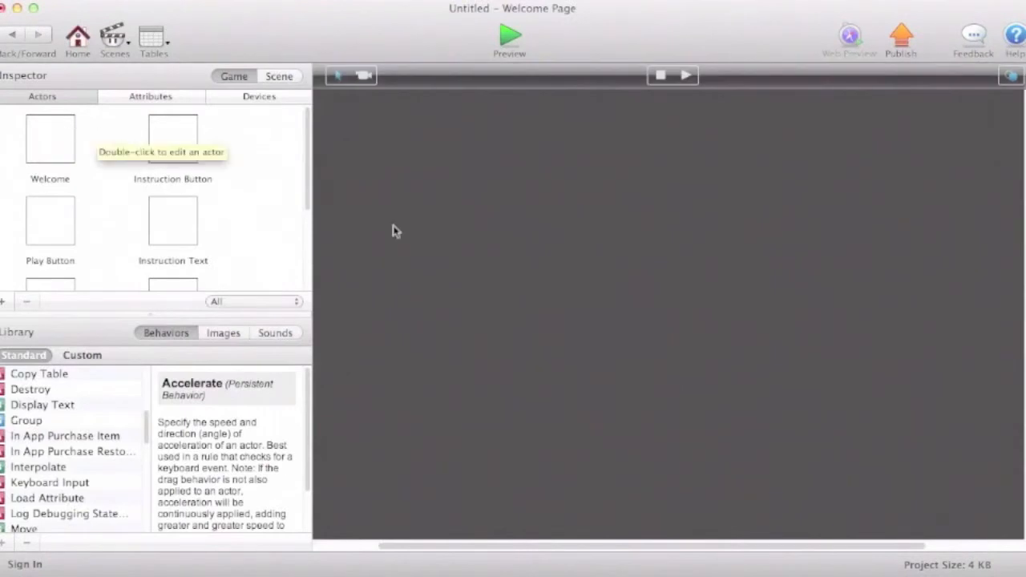
click(185, 157)
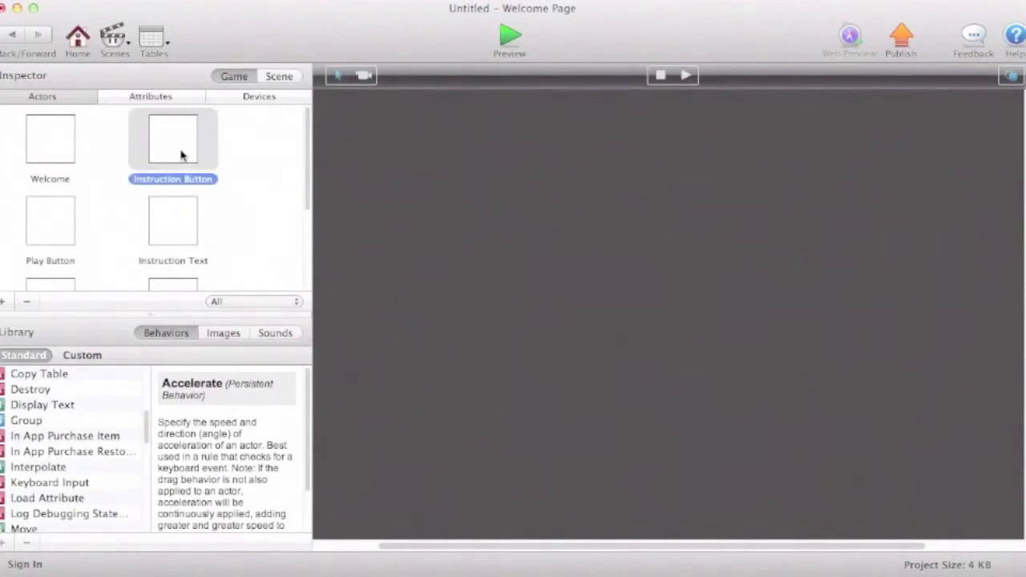
click(61, 157)
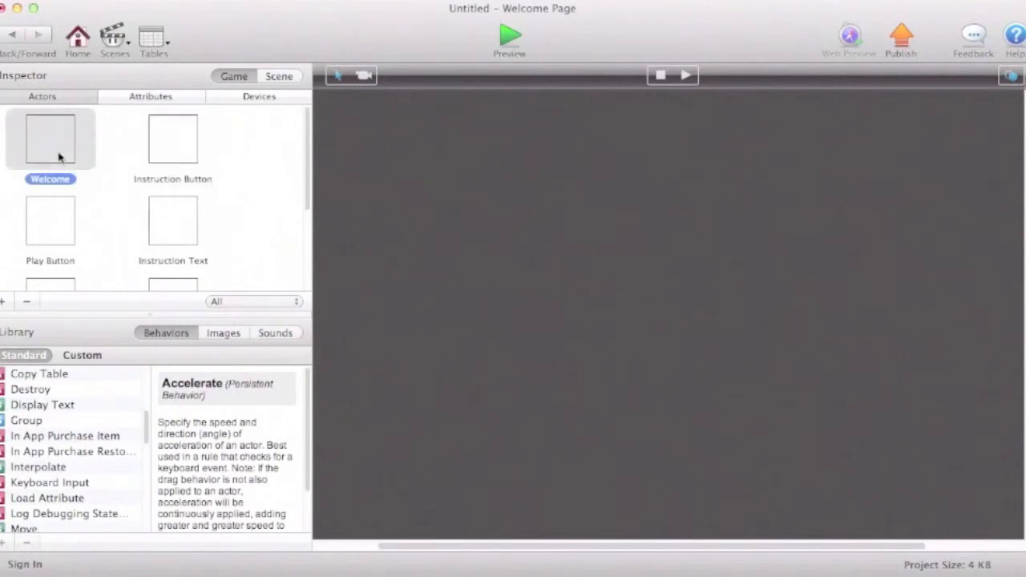
double_click(180, 147)
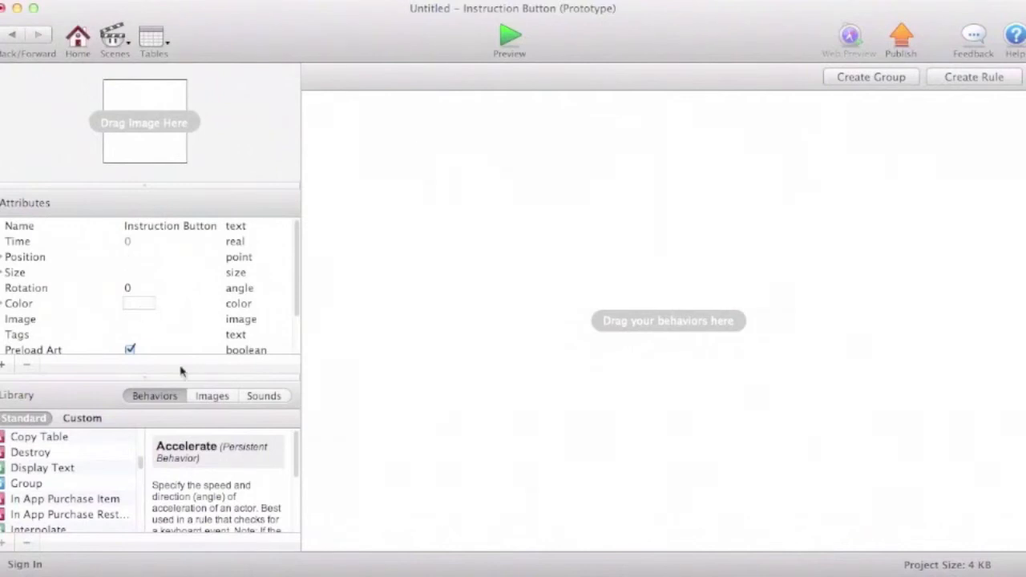
click(49, 470)
drag(50, 470, 591, 219)
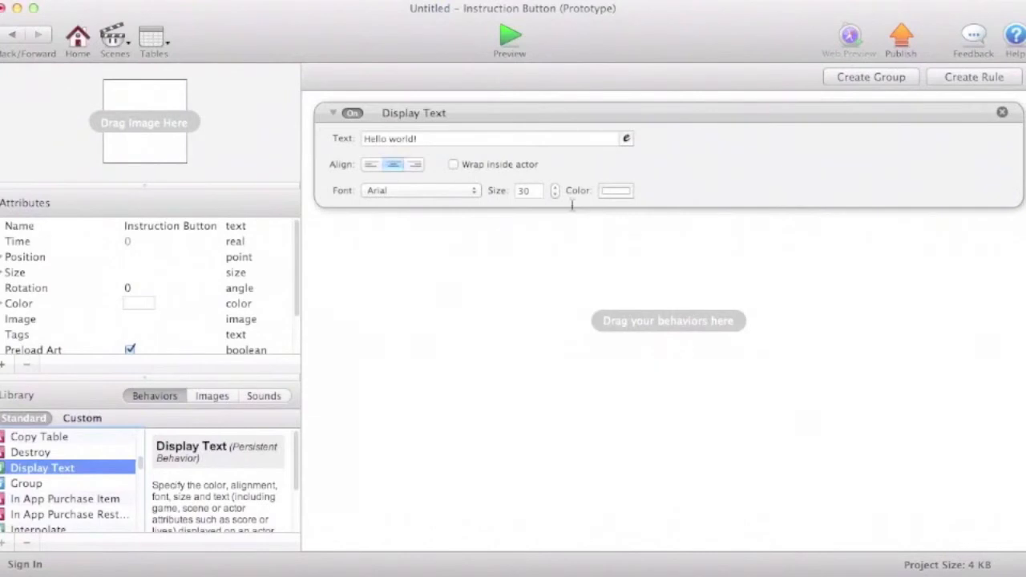
Set the Instruction Button's display text to "Instruction".
click(423, 138)
text(INstruction)
key(BackSpace)
key(BackSpace)
key(BackSpace)
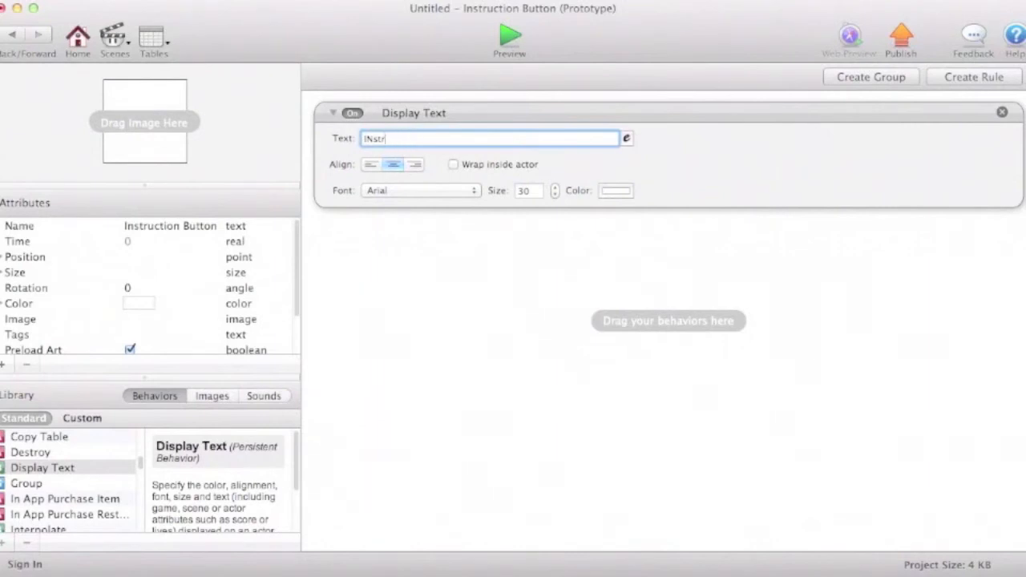
text(truction)
Wrap the "Instruction" text inside the actor and set its text color to orange-red.
click(454, 164)
click(613, 191)
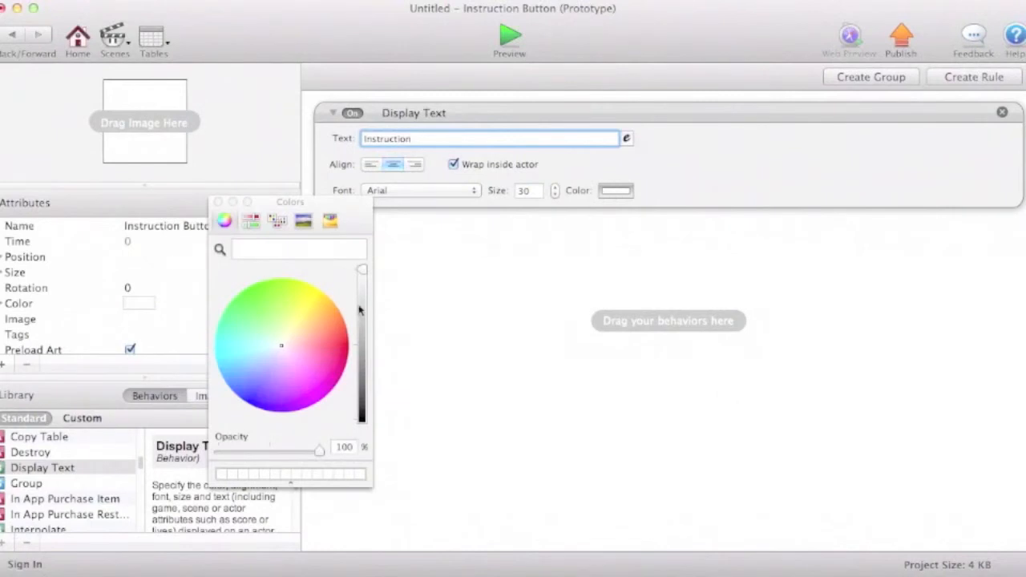
click(339, 335)
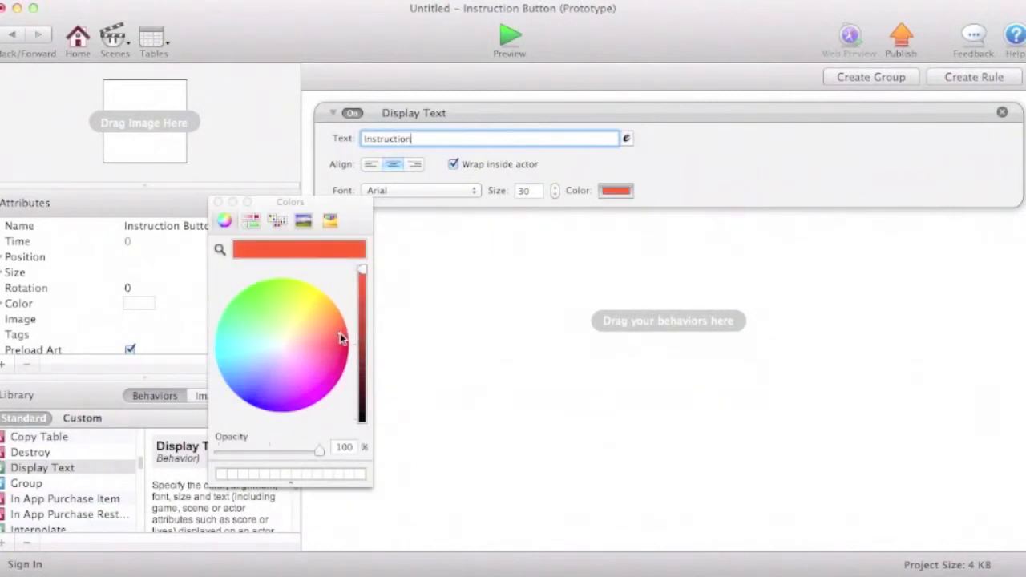
click(217, 203)
Set the Instruction Button actor's color to magenta with 70% opacity.
click(138, 303)
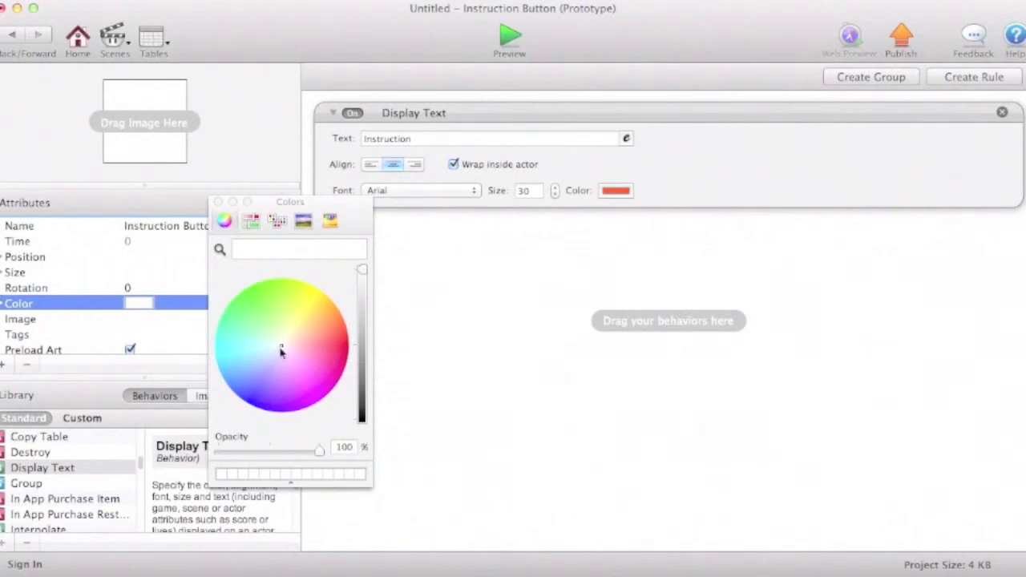
click(310, 389)
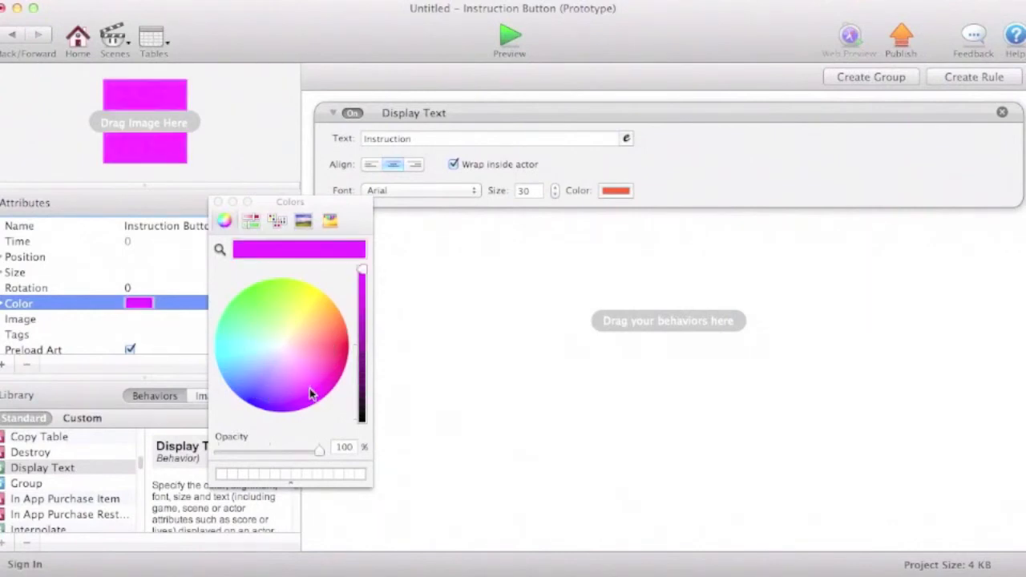
drag(319, 450, 290, 454)
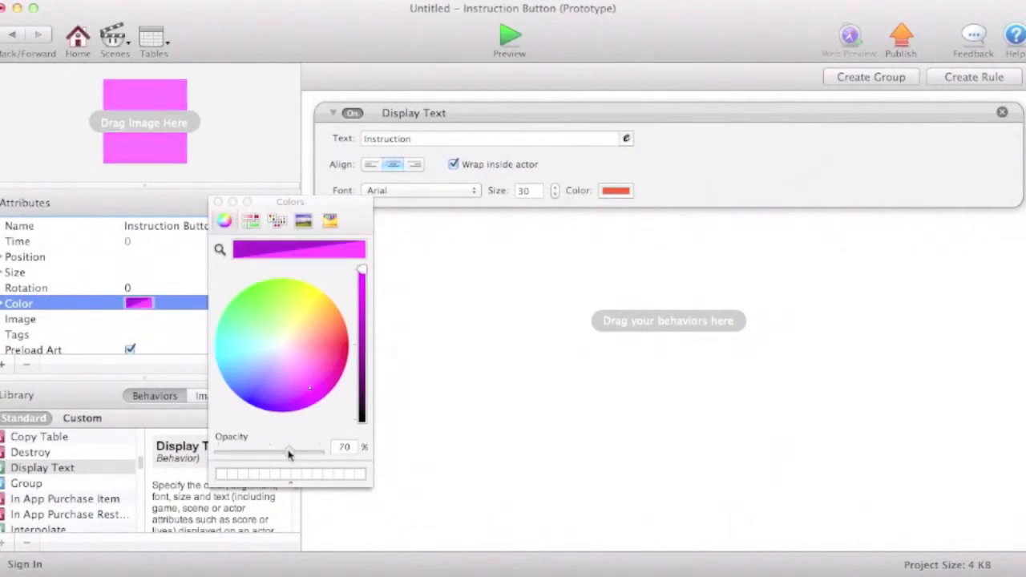
click(216, 201)
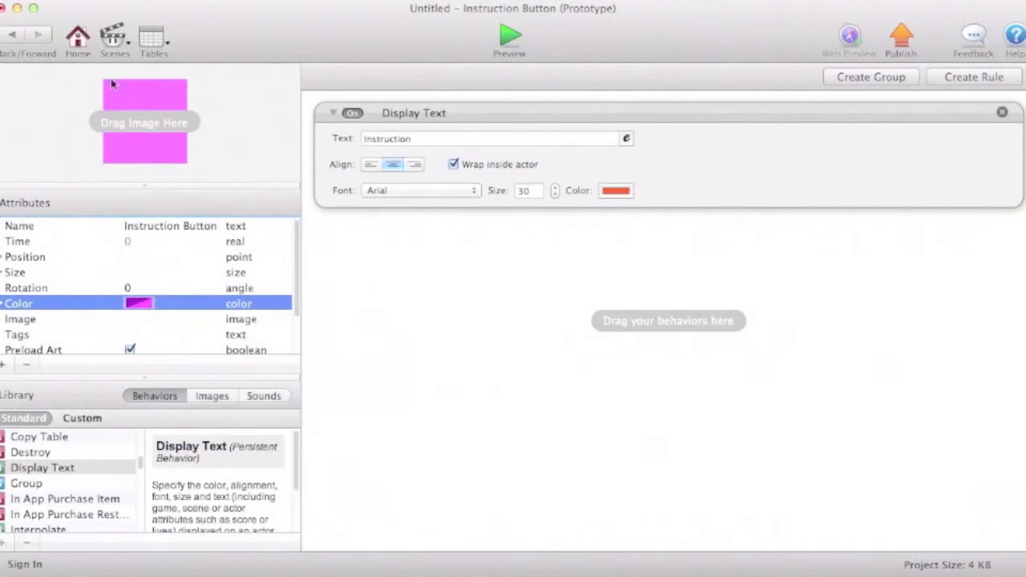
Place the Instruction Button actor in the lower right of the Welcome Page scene and preview the scene.
click(77, 41)
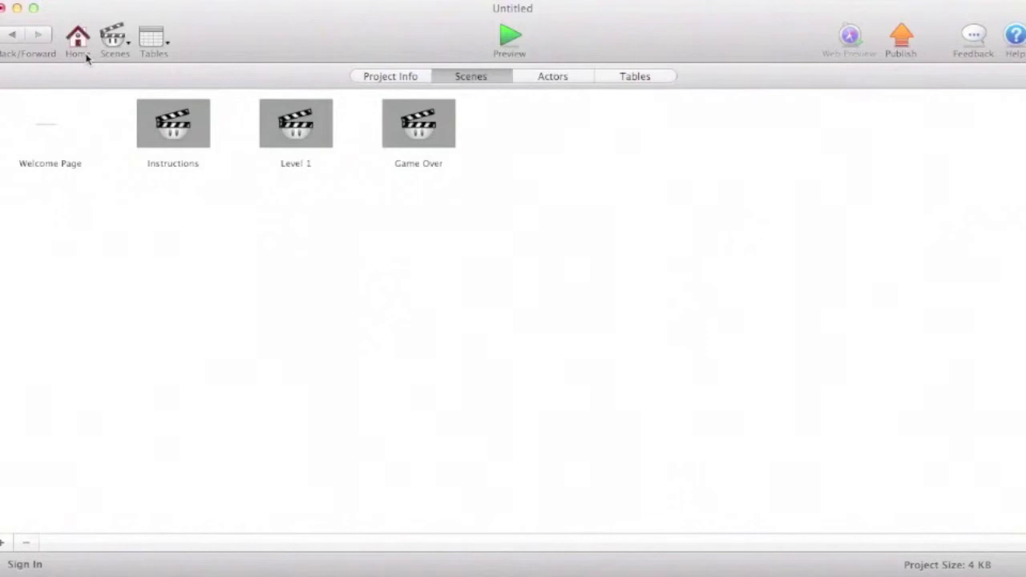
double_click(52, 132)
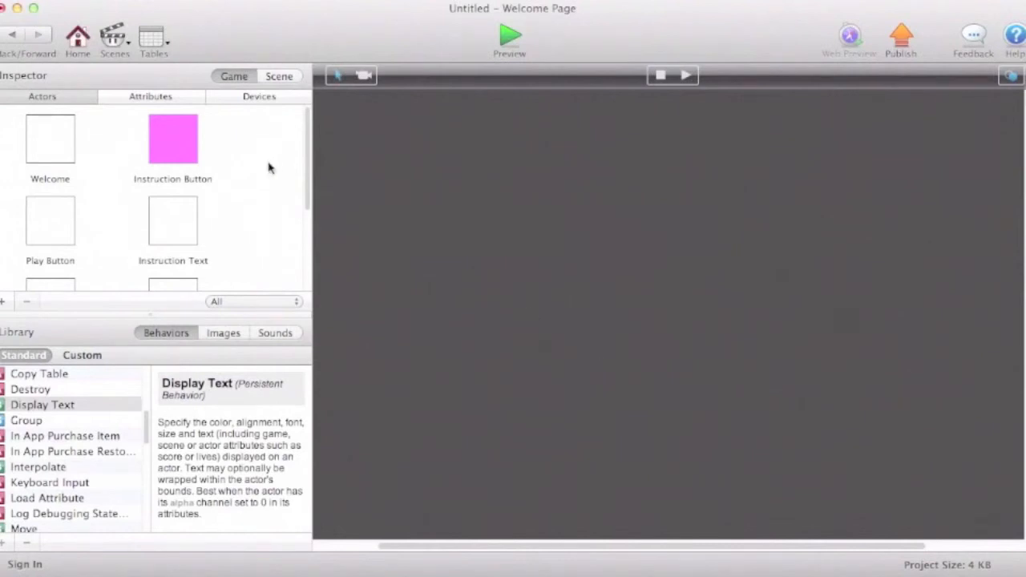
drag(183, 153, 684, 441)
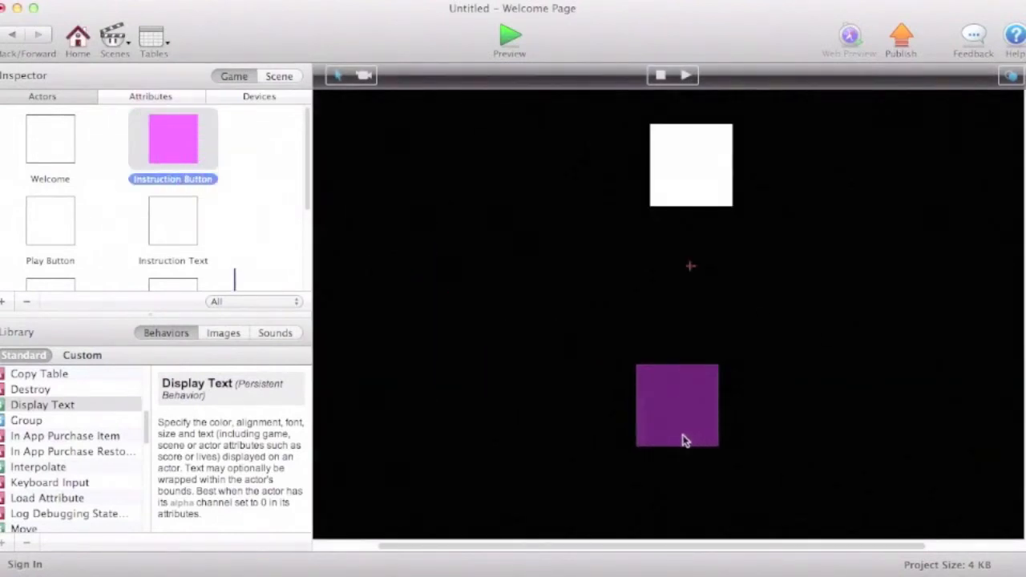
drag(684, 441, 887, 441)
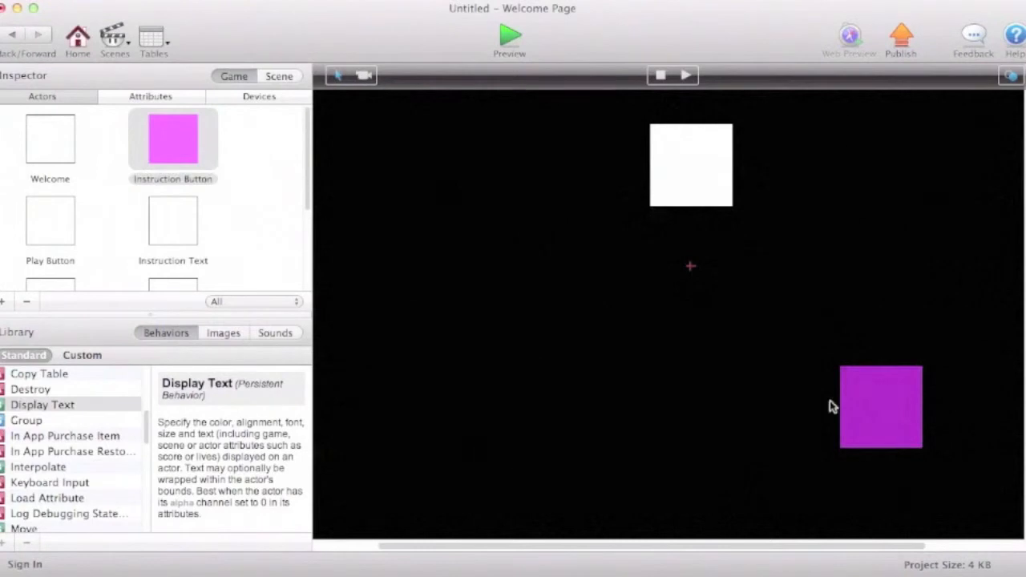
click(513, 44)
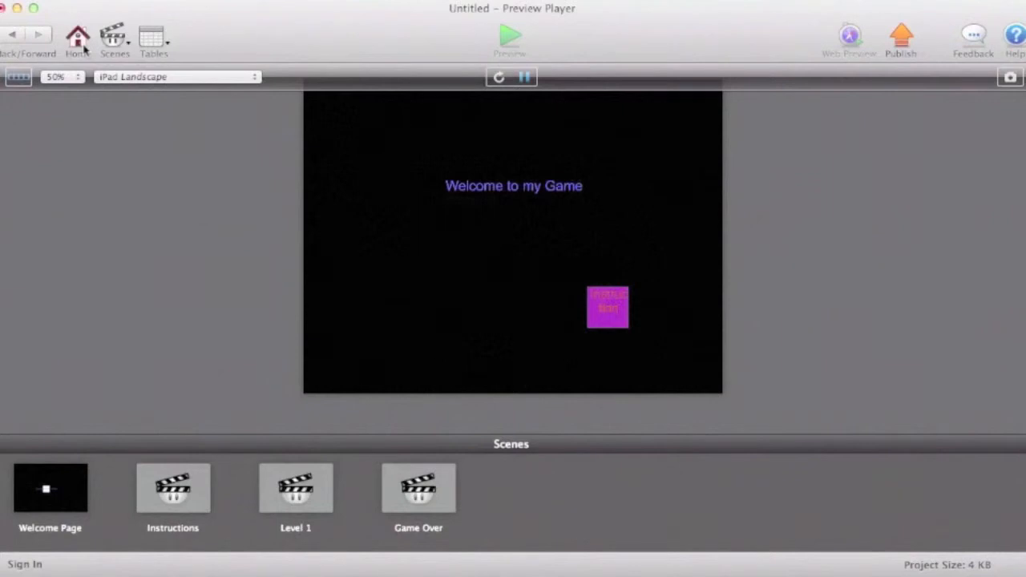
Reshape the Instruction Button in the Welcome Page scene into a wide, flat rectangle and move it toward the lower-right corner.
click(77, 502)
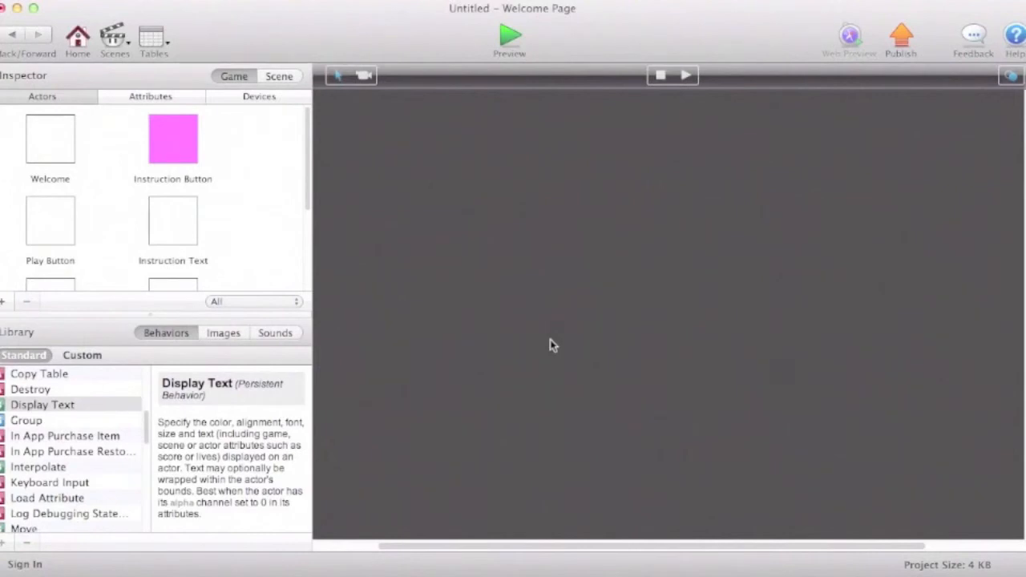
click(185, 147)
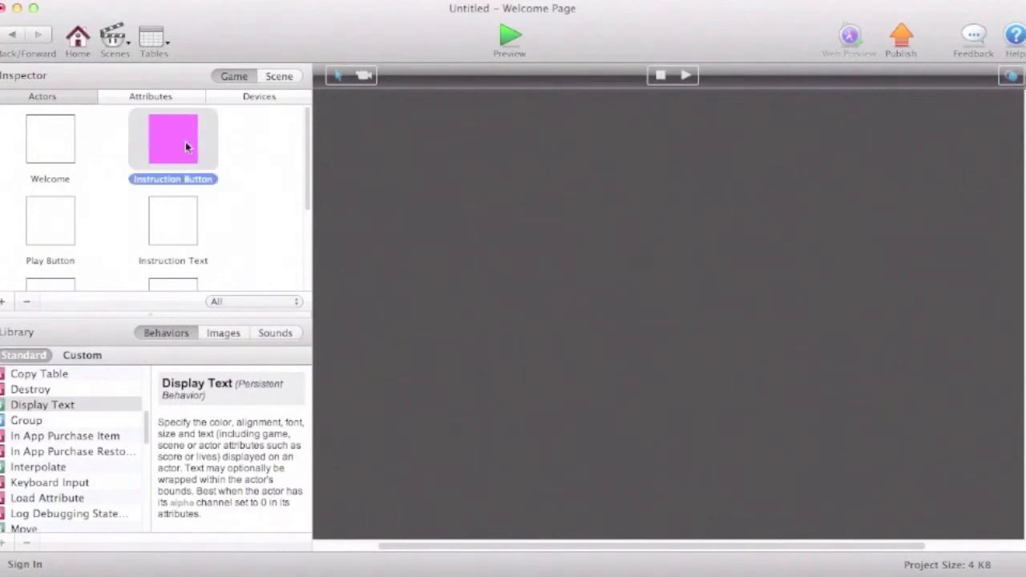
click(559, 377)
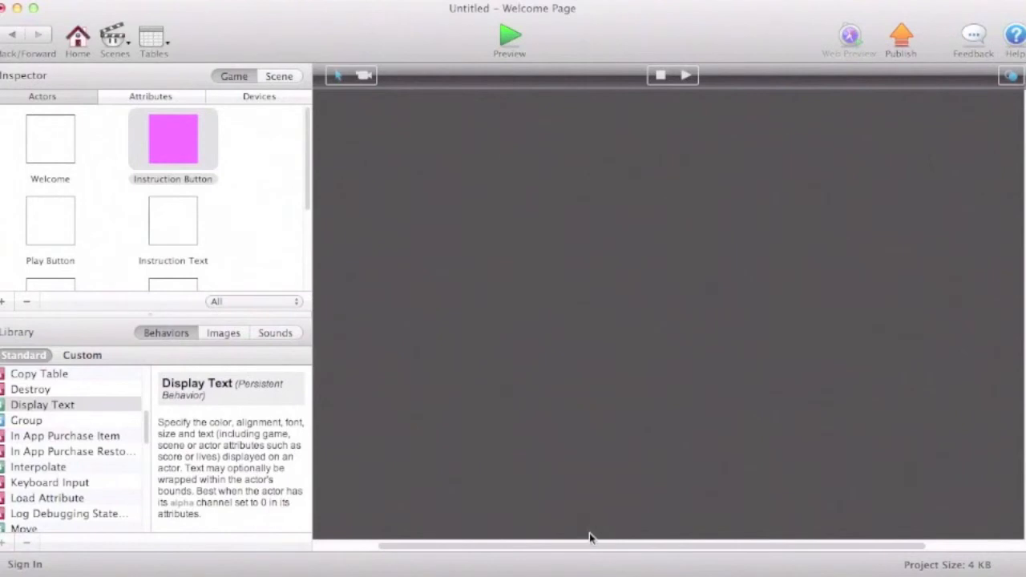
drag(591, 545, 636, 541)
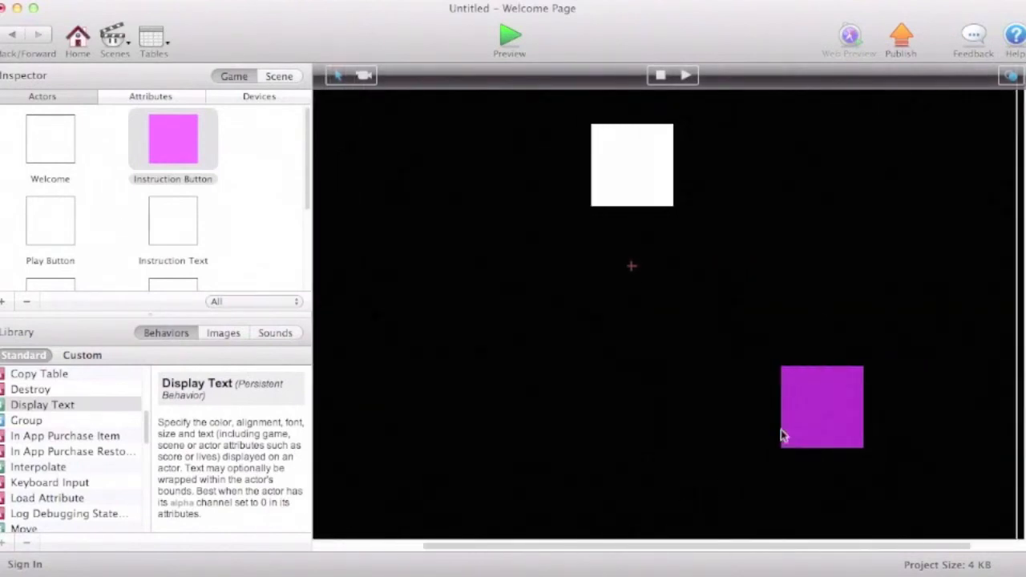
click(801, 413)
drag(785, 409, 644, 409)
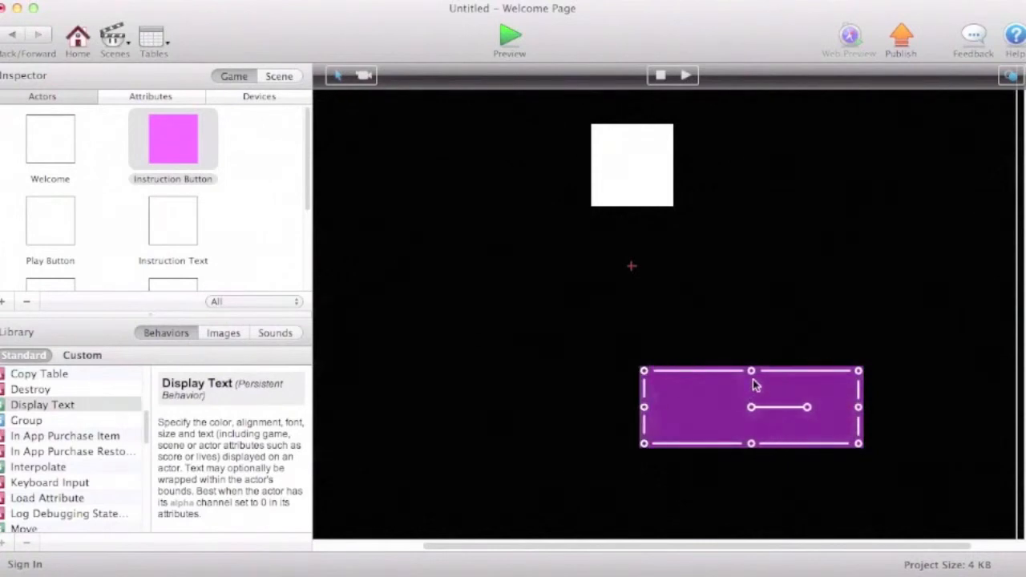
drag(751, 371, 756, 410)
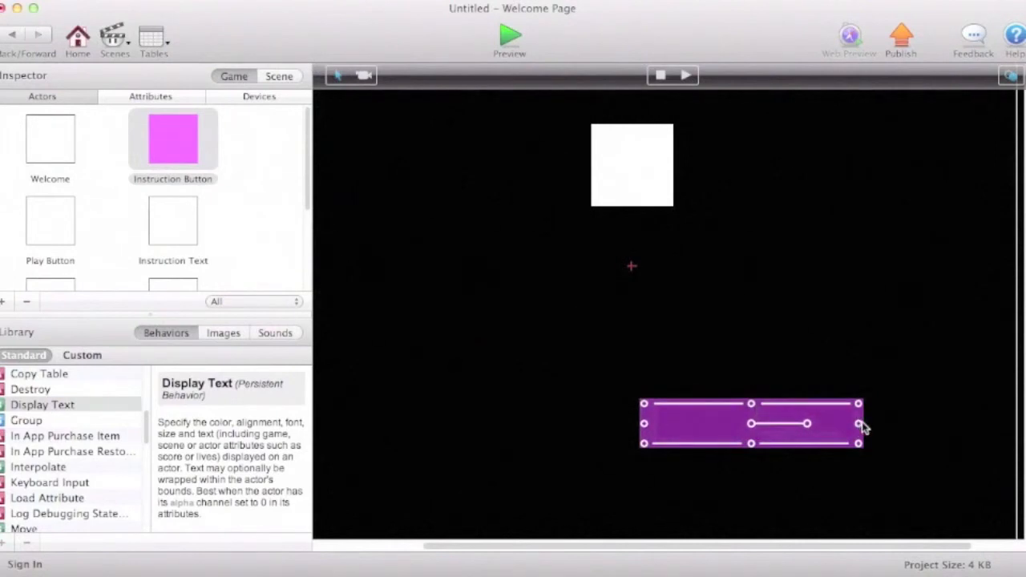
drag(861, 426, 874, 426)
drag(759, 425, 826, 413)
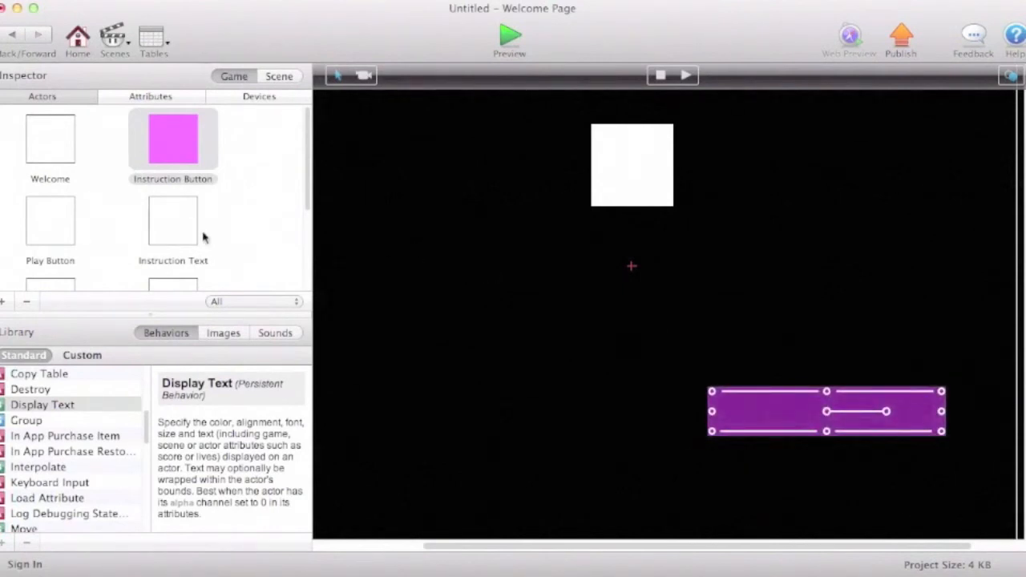
Add a rule to the Instruction Button actor with the condition that the actor receives the event touch is inside.
double_click(170, 146)
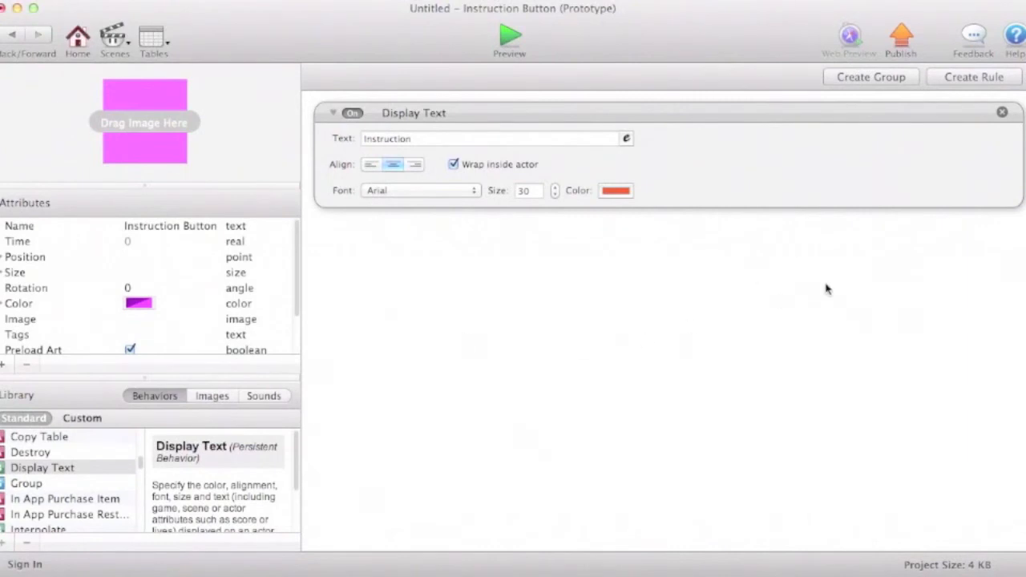
click(980, 77)
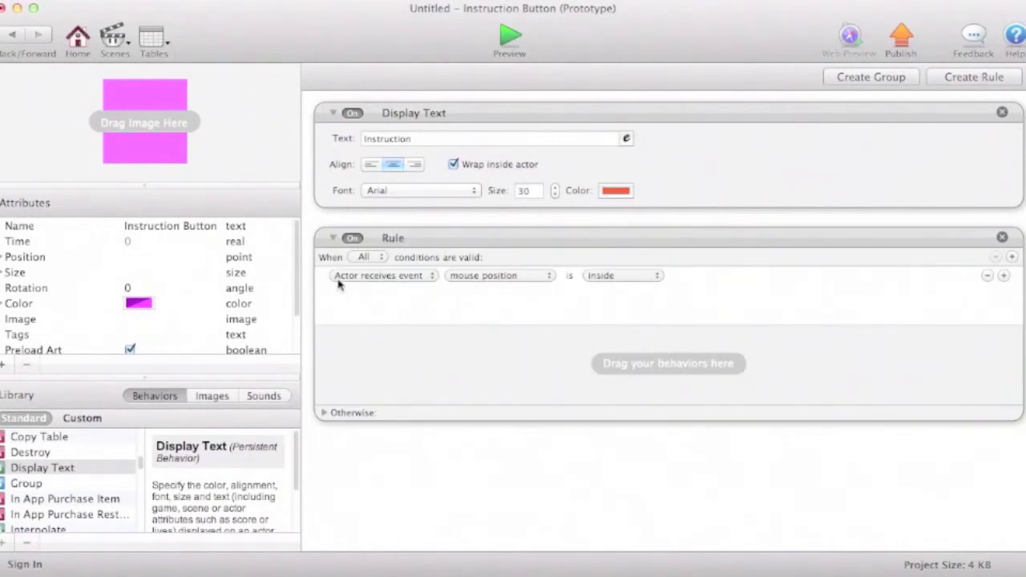
click(491, 276)
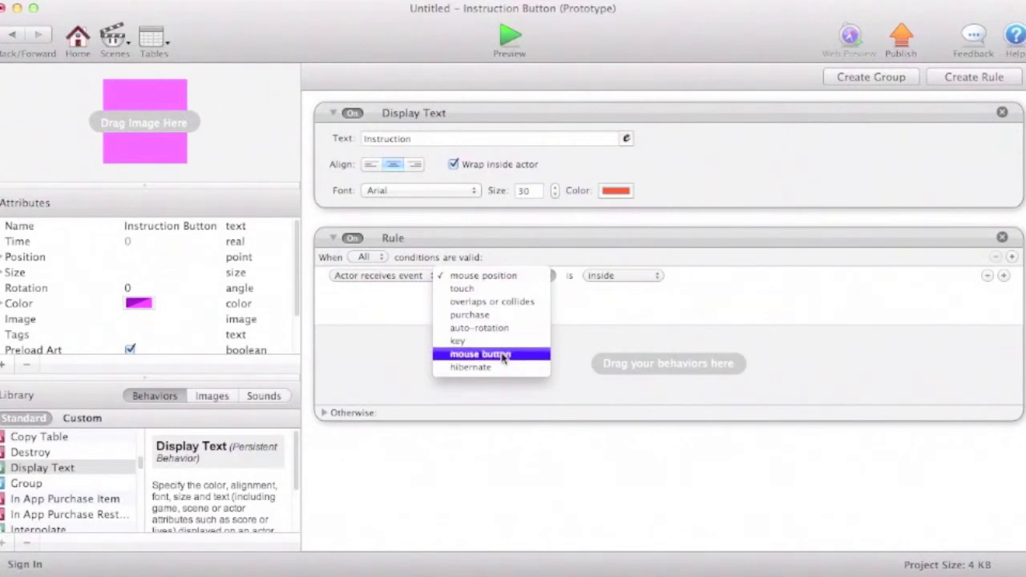
click(498, 277)
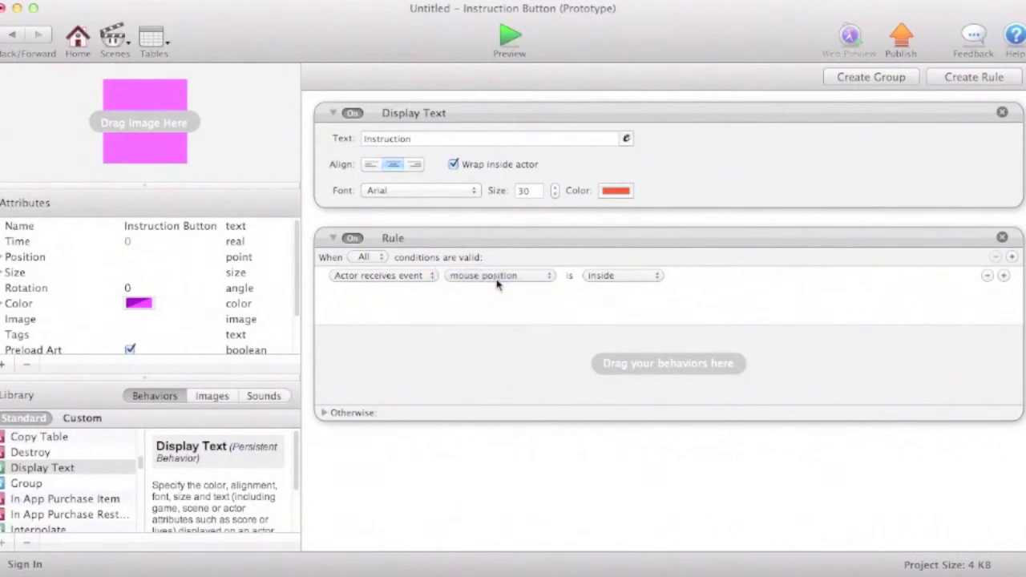
click(498, 277)
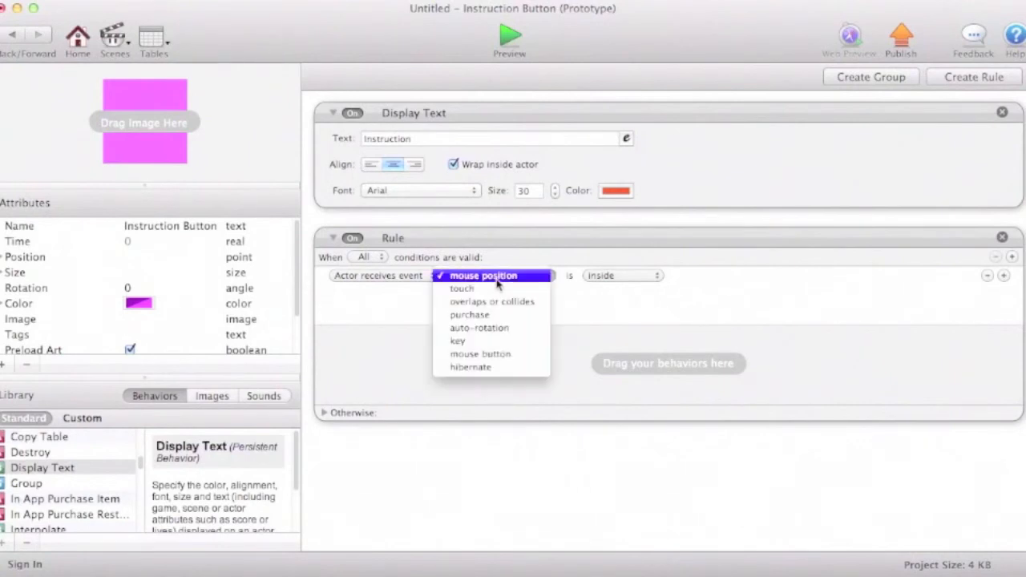
click(498, 290)
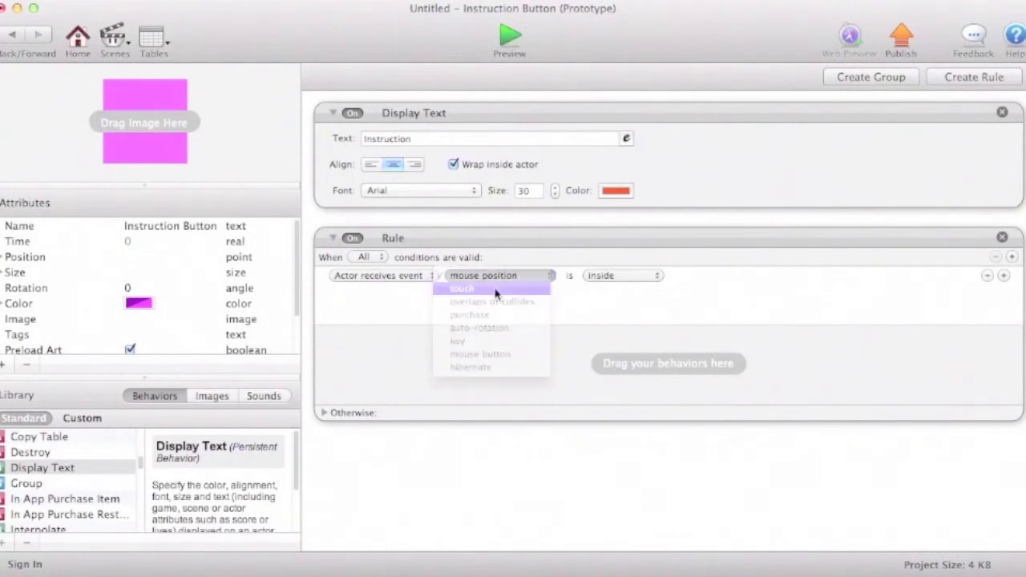
click(611, 279)
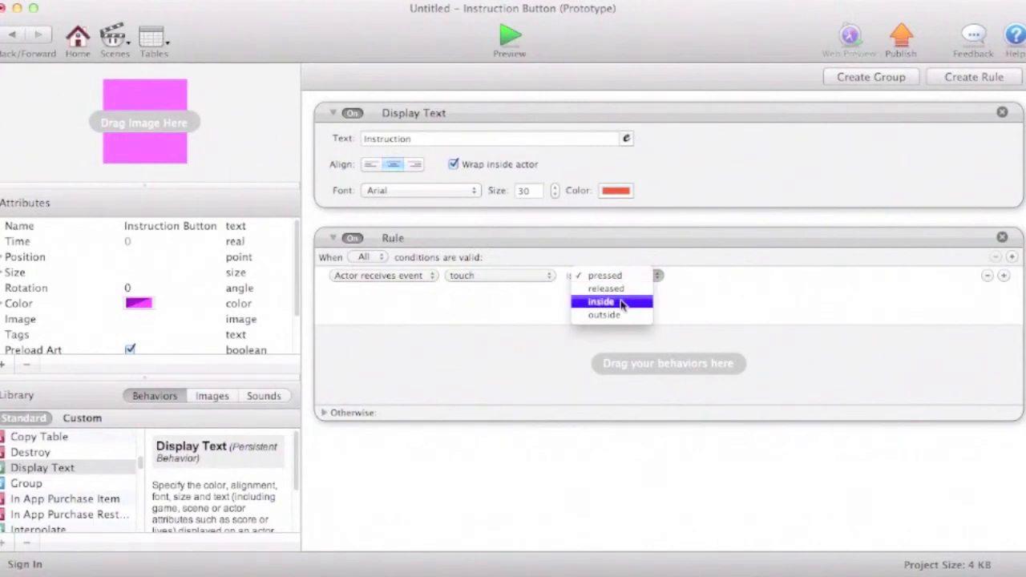
click(621, 302)
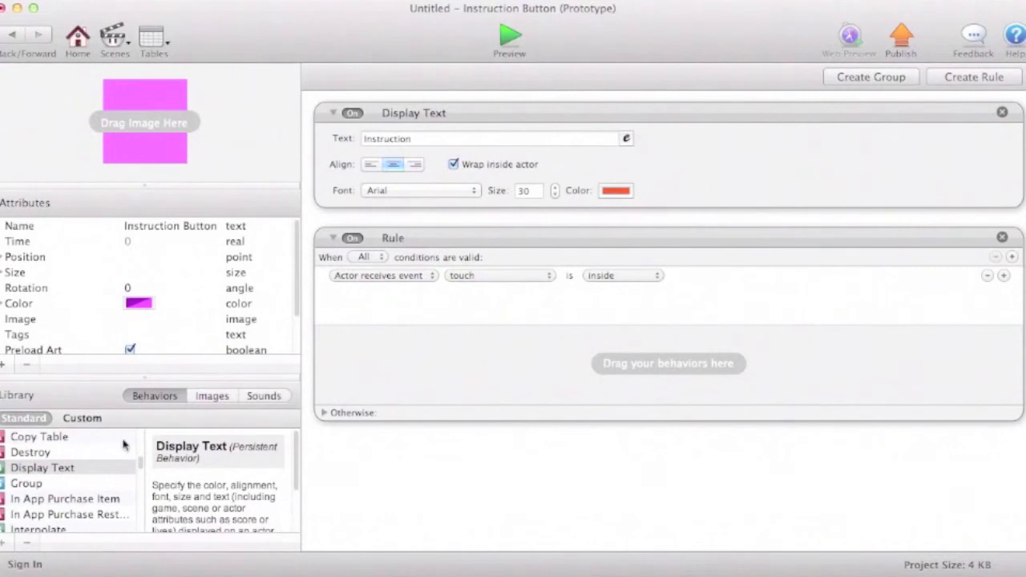
Add a Change Scene behavior to the Instruction Button's touch rule.
scroll(80, 463, up, 1)
scroll(80, 464, up, 6)
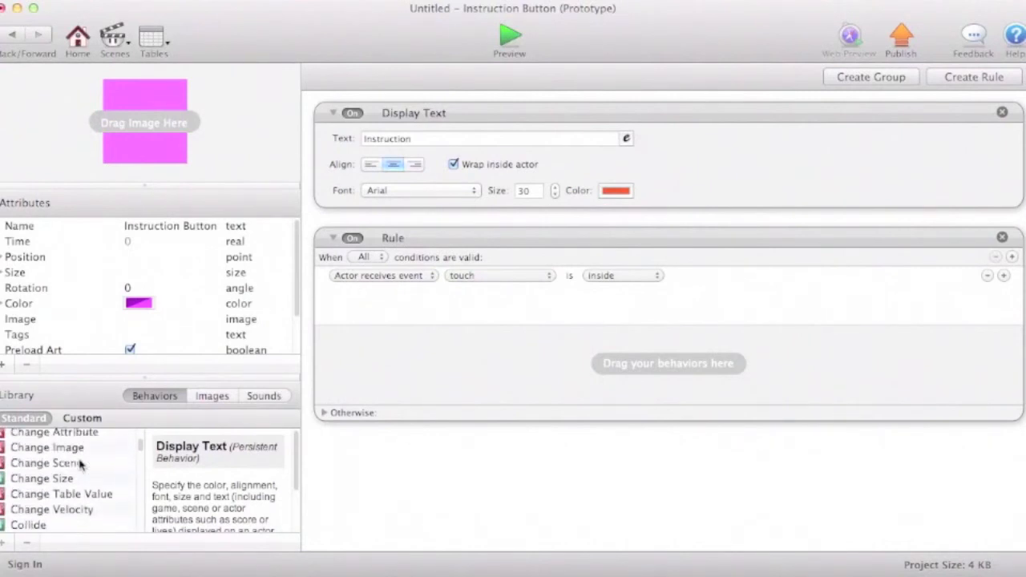
drag(66, 465, 519, 363)
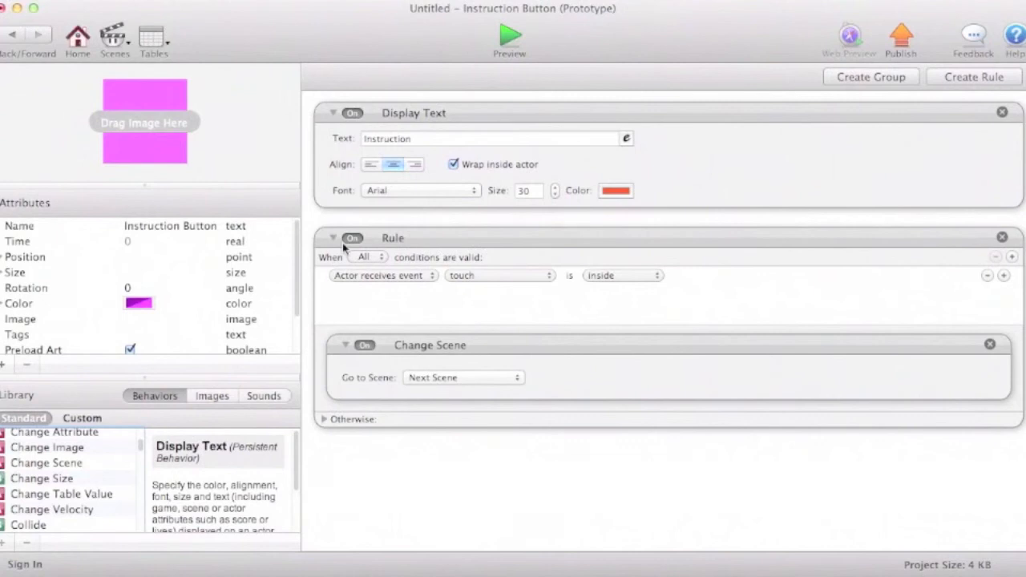
Set the Instruction Button's Change Scene behavior to go to the Instructions scene and rename its touch rule "Change Scene".
click(454, 379)
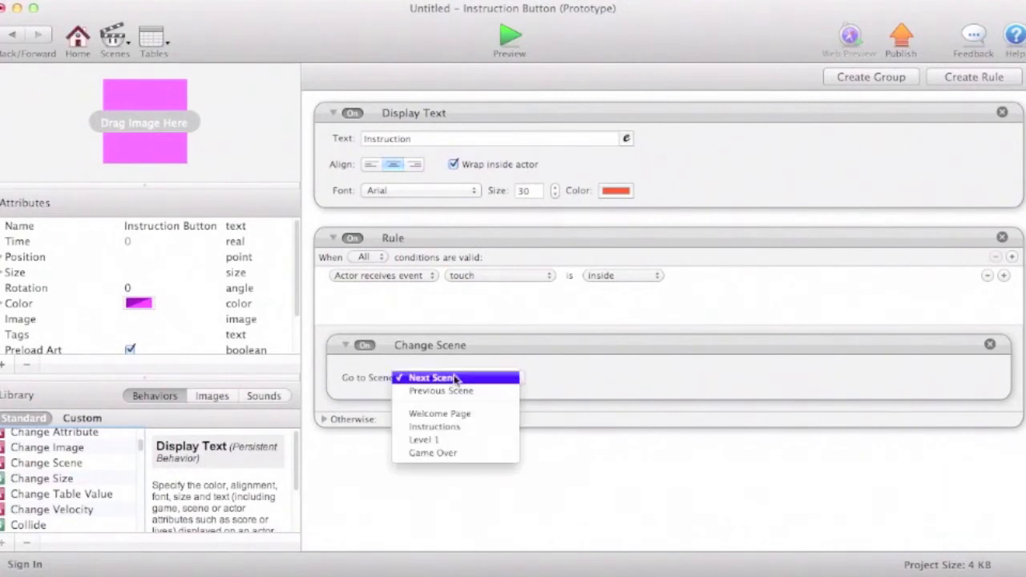
click(453, 427)
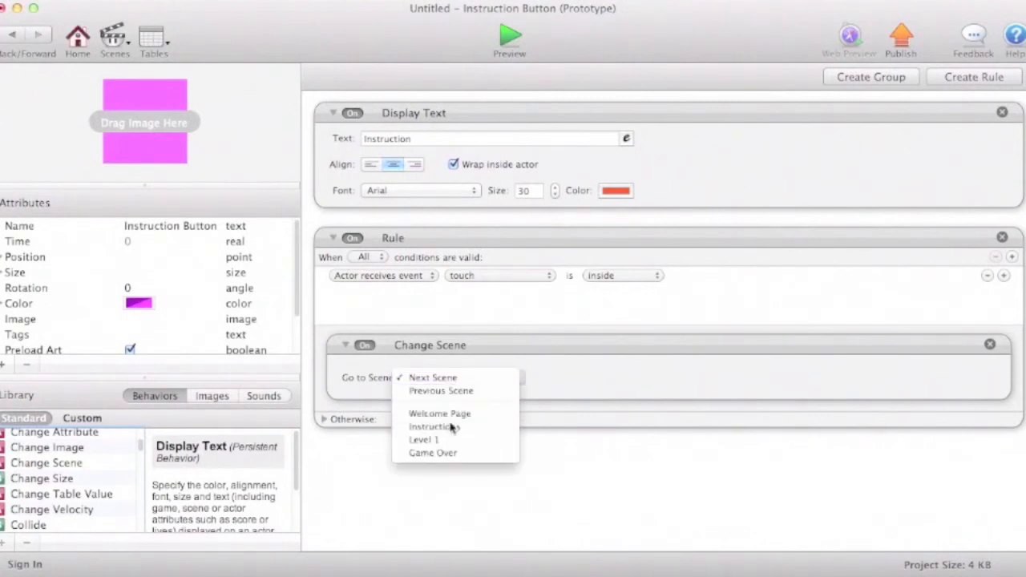
click(401, 242)
double_click(401, 239)
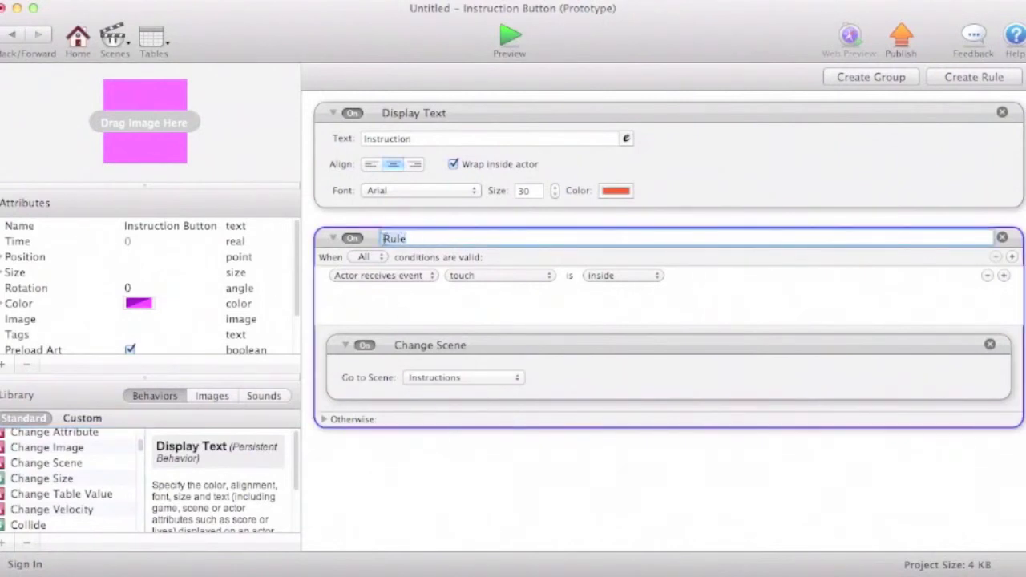
text(Chan)
text(ge Scene)
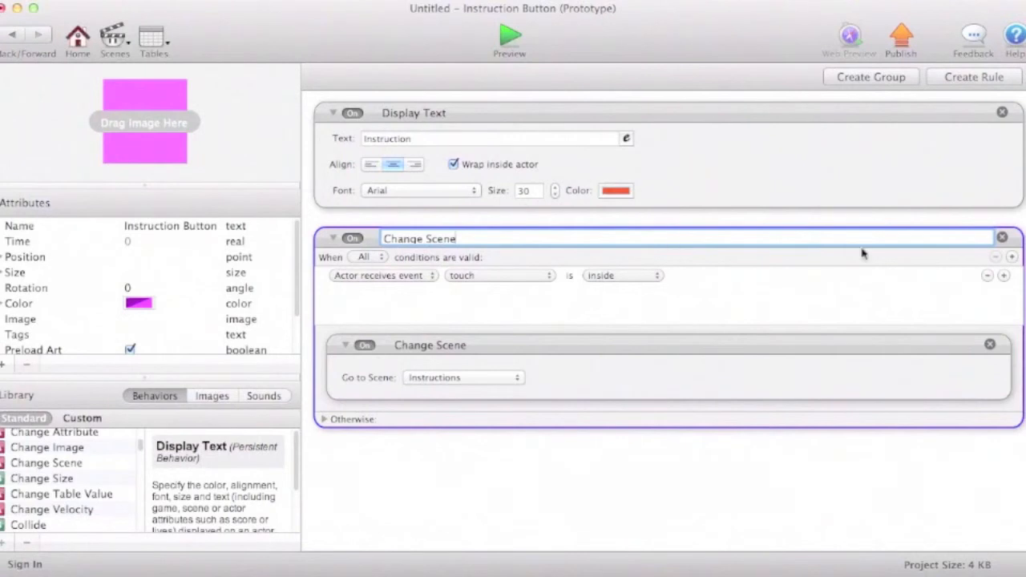
key(Return)
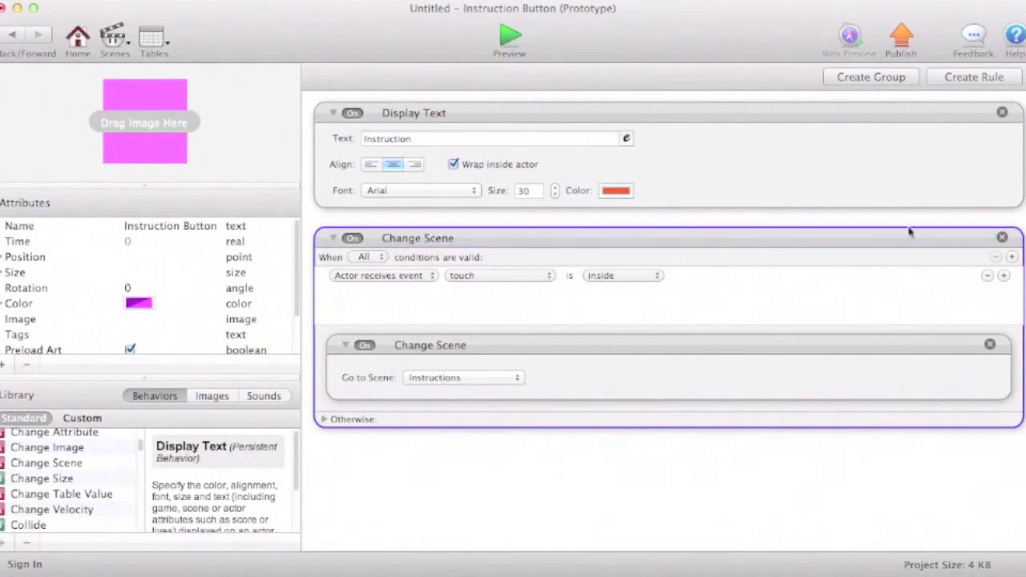
click(81, 419)
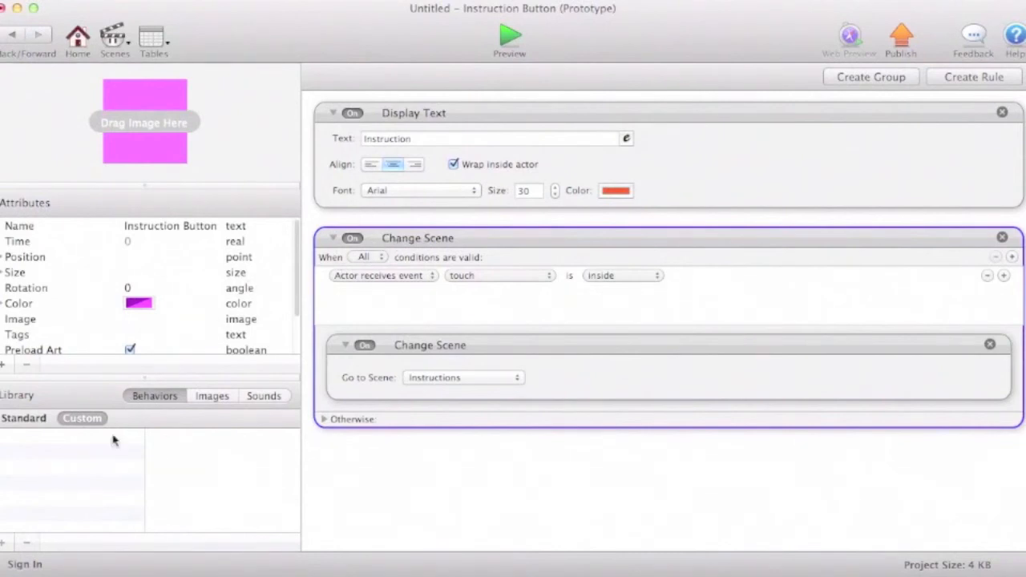
drag(367, 238, 326, 232)
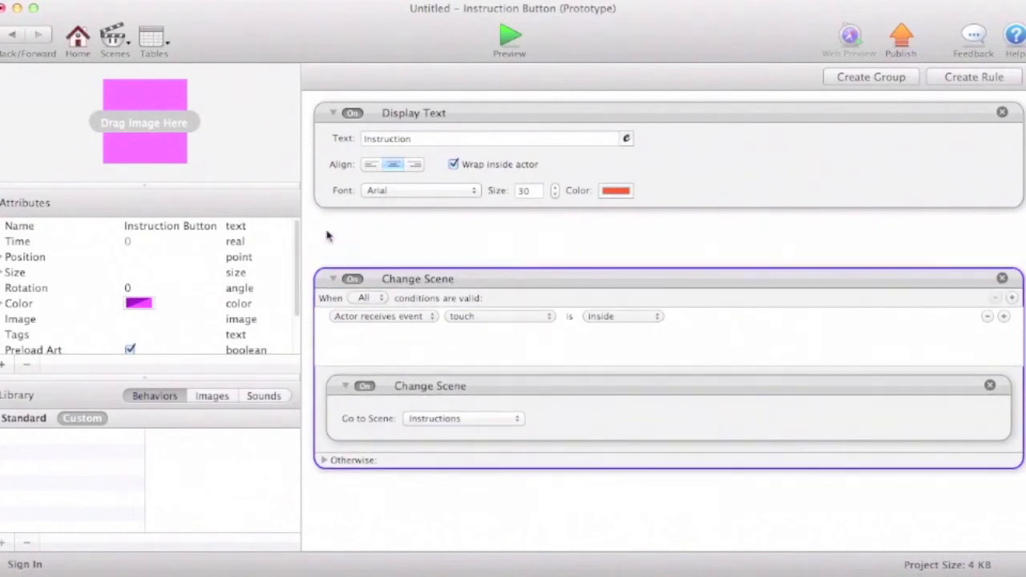
key(super+z)
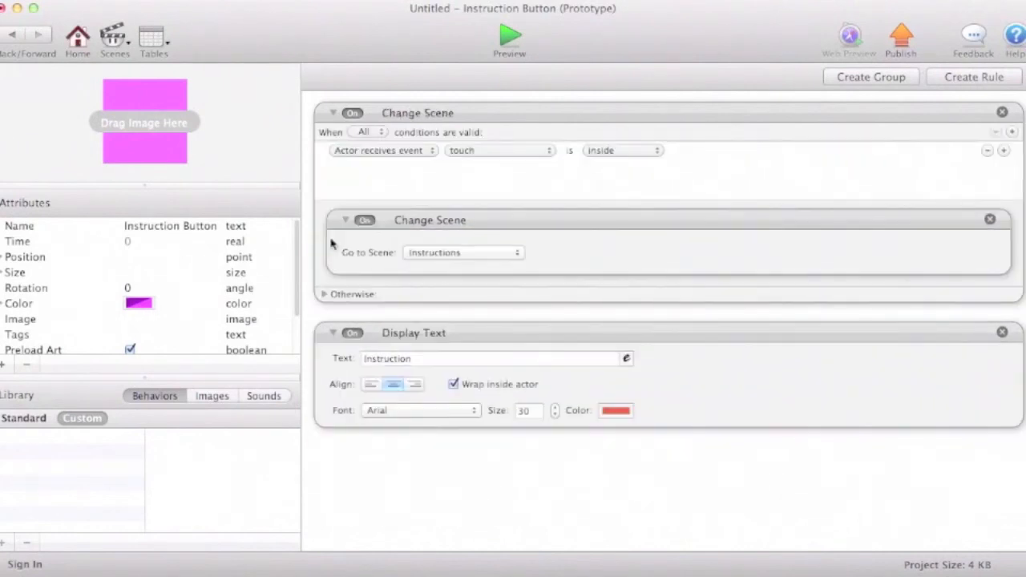
click(379, 114)
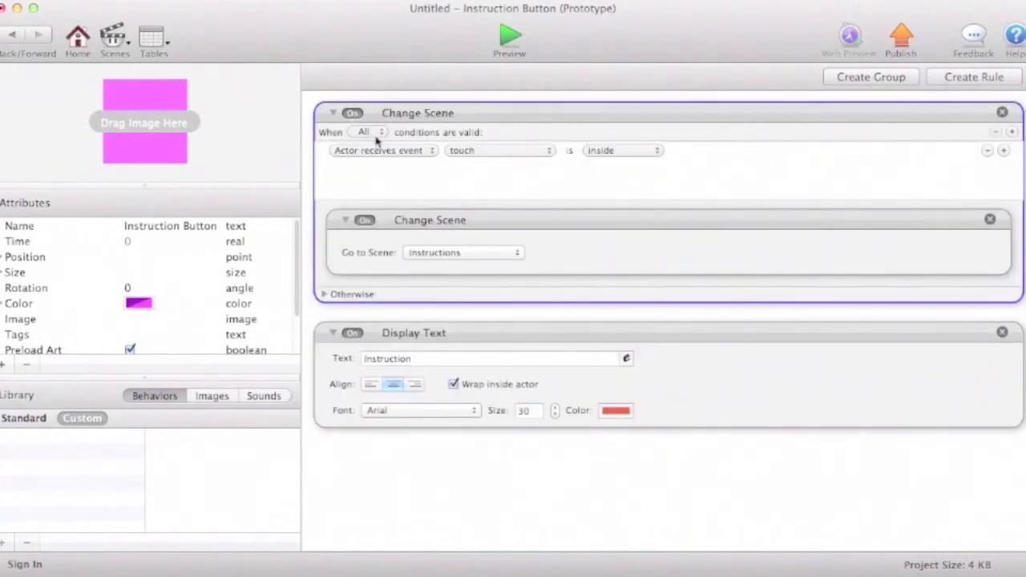
click(373, 335)
drag(373, 335, 375, 112)
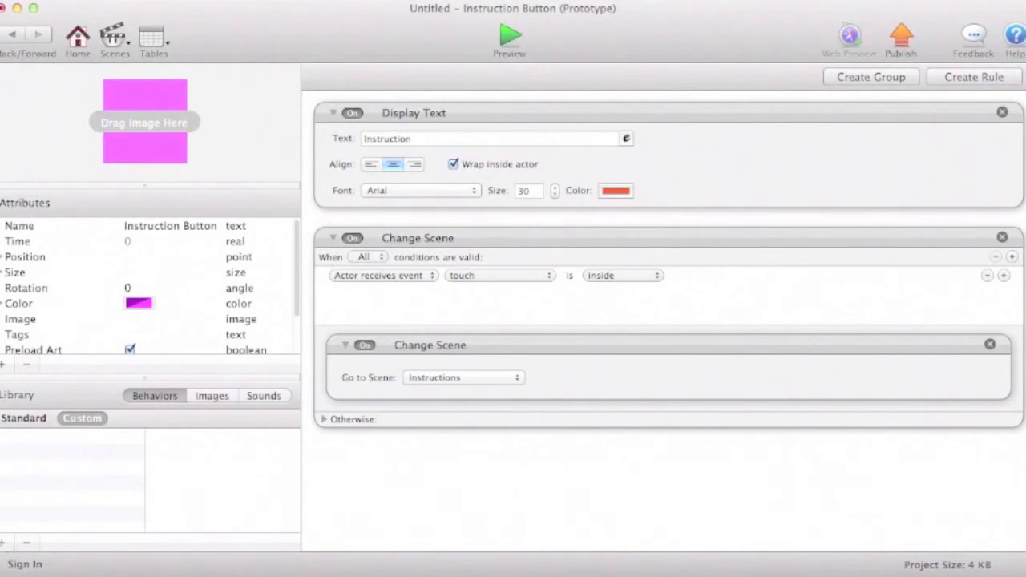
click(38, 418)
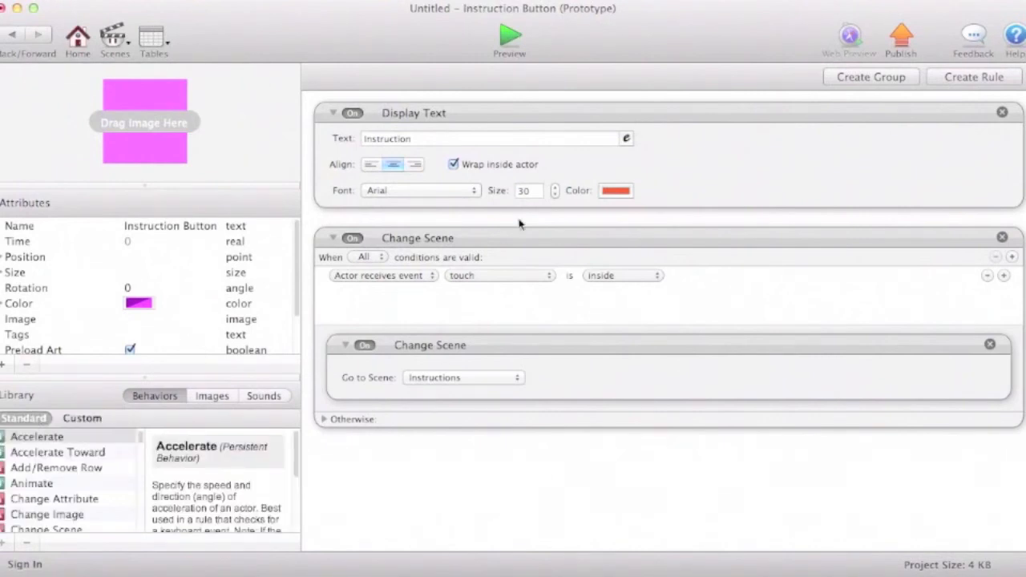
Preview the game, test the Instruction button on the welcome page, and return to the project's scene overview.
click(511, 39)
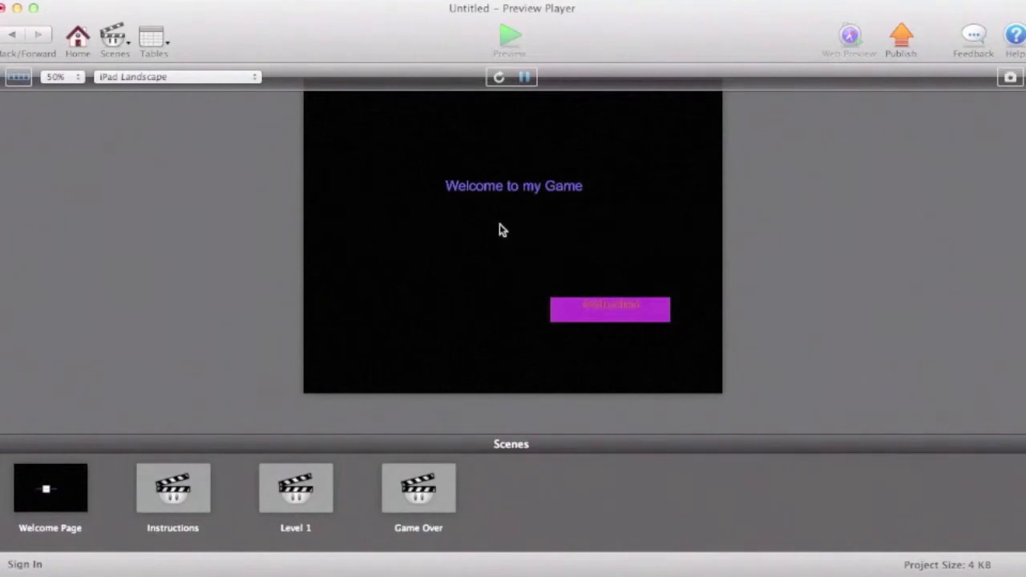
click(621, 312)
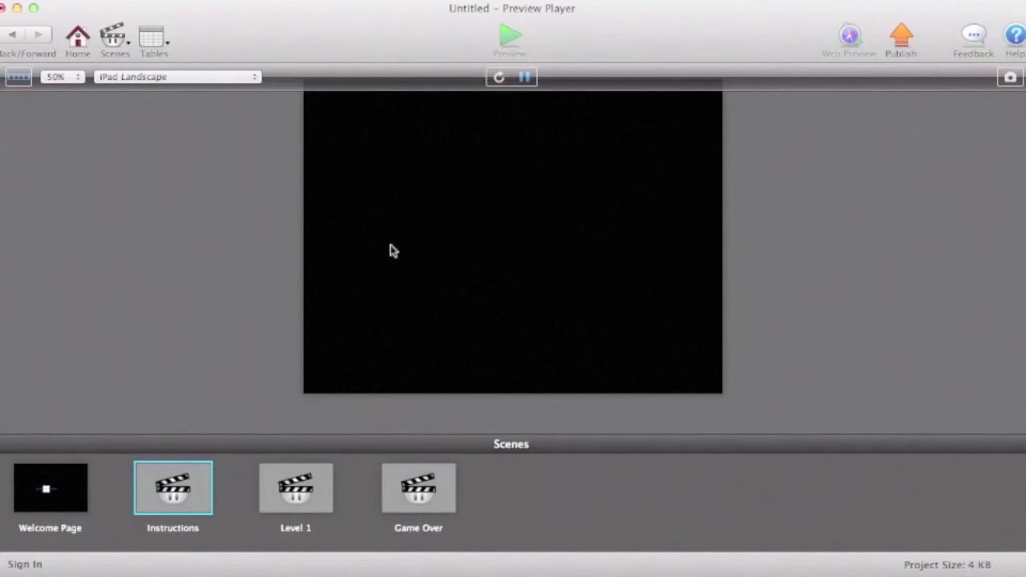
click(86, 53)
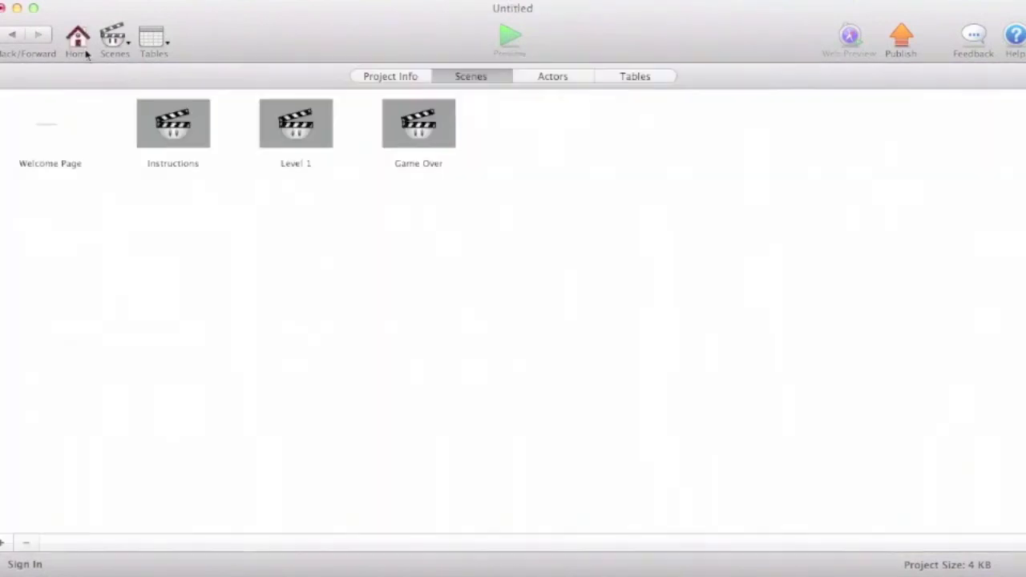
Open the Welcome Page scene and open the Play Button actor for editing.
double_click(58, 132)
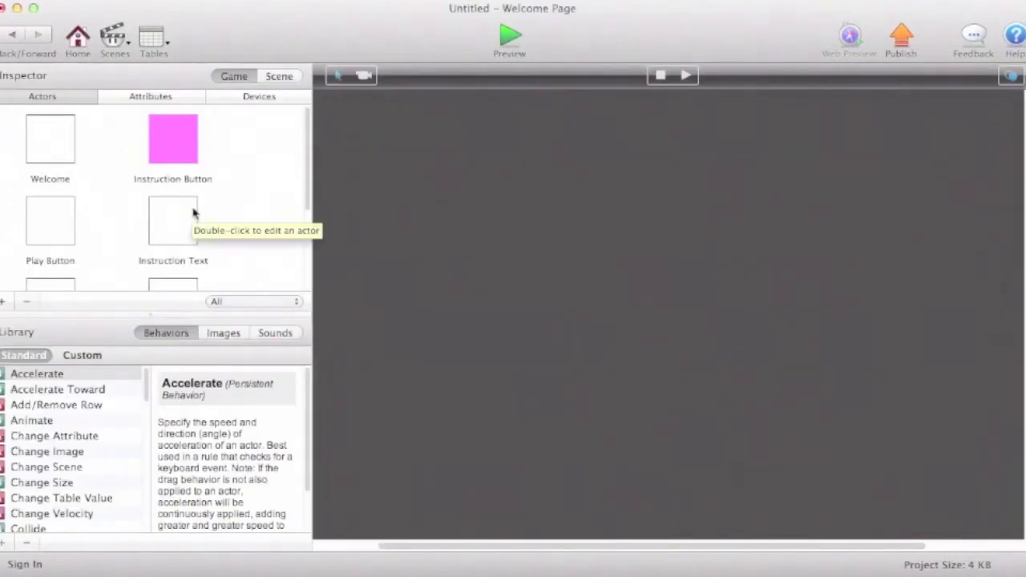
mouse_move(310, 193)
mouse_down()
mouse_move(302, 225)
mouse_move(303, 201)
mouse_up()
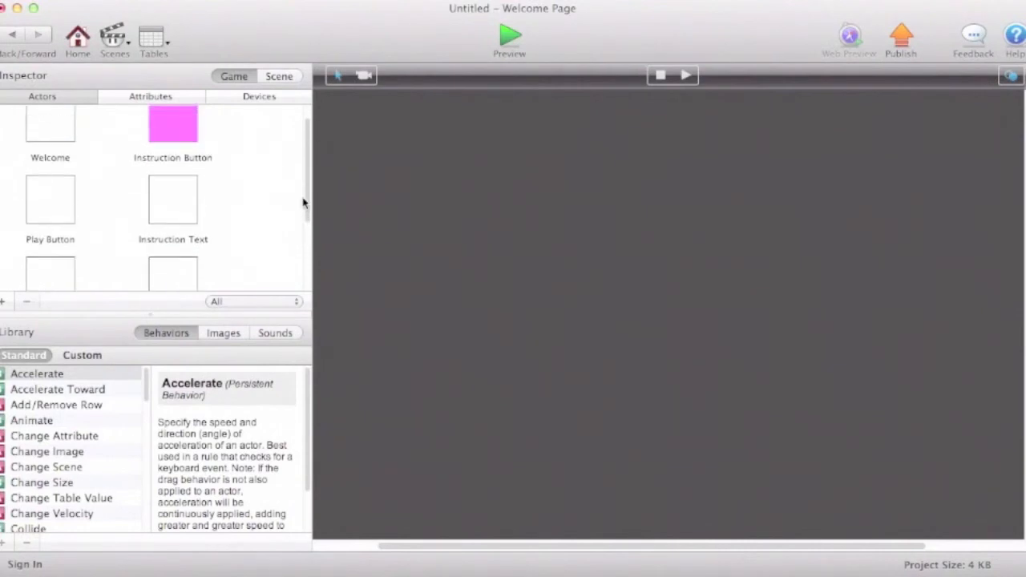
click(56, 211)
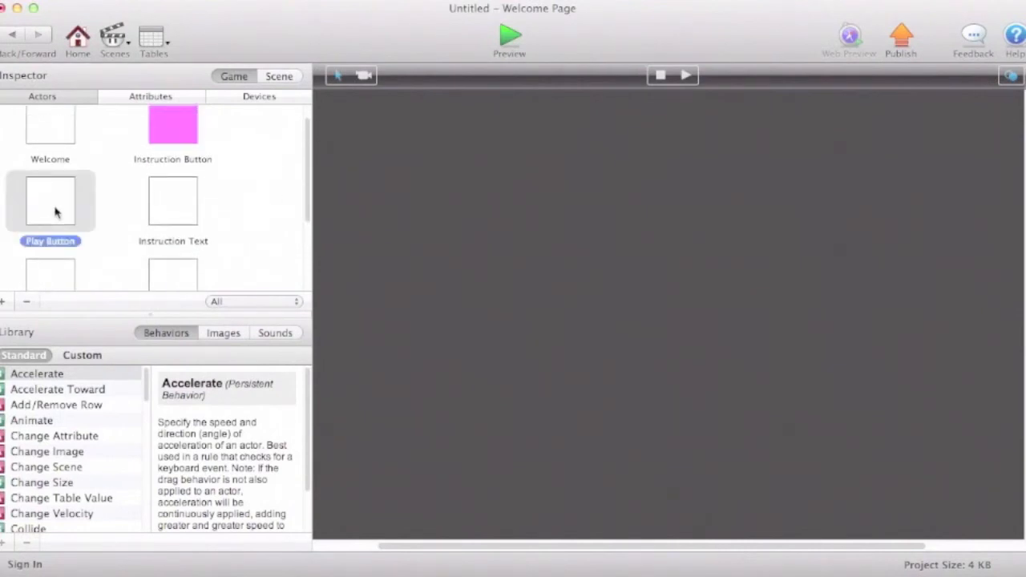
mouse_move(57, 210)
mouse_down()
mouse_move(107, 201)
mouse_move(189, 220)
mouse_move(67, 218)
mouse_up()
double_click(67, 218)
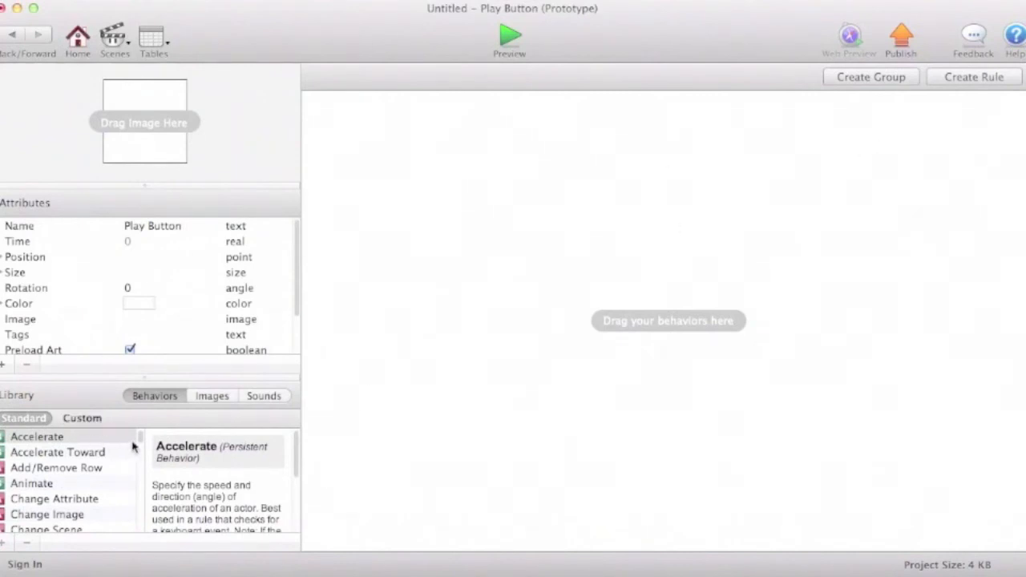
Add a Display Text behavior to the Play Button actor with the text "Play" in pinkish red.
scroll(139, 440, down, 3)
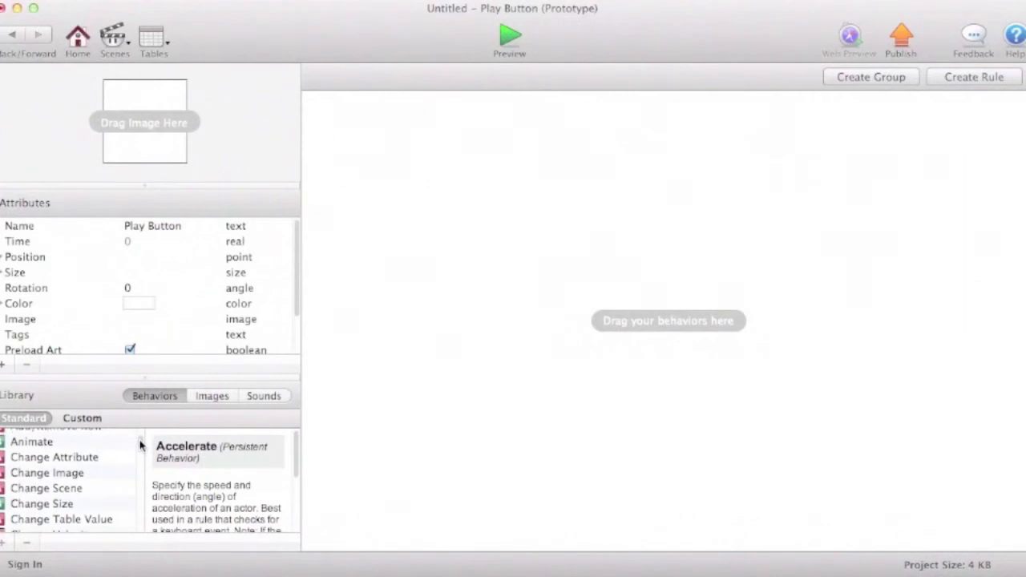
scroll(140, 446, down, 1)
scroll(139, 447, up, 2)
scroll(139, 450, down, 4)
scroll(140, 454, down, 4)
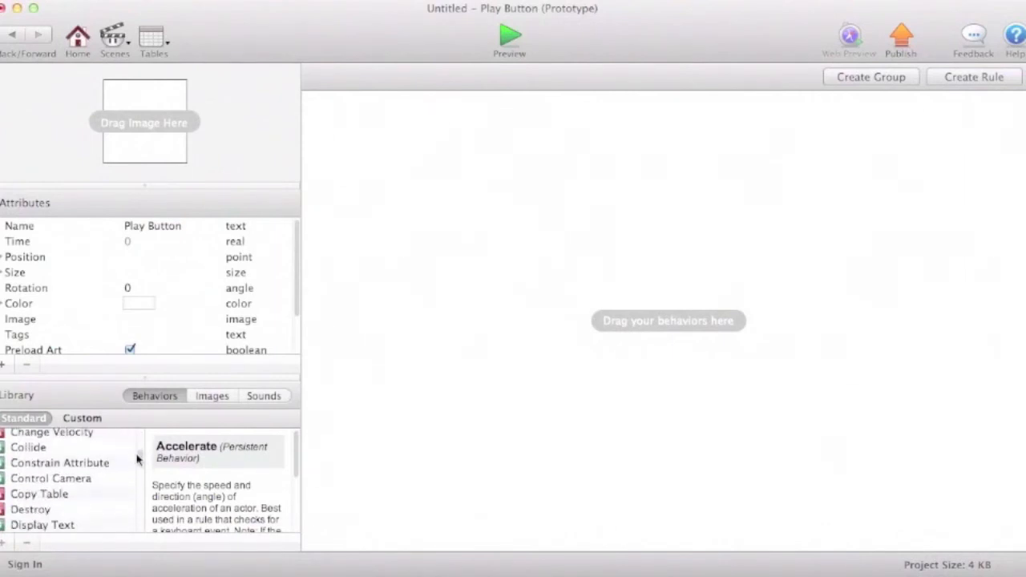
drag(56, 489, 497, 287)
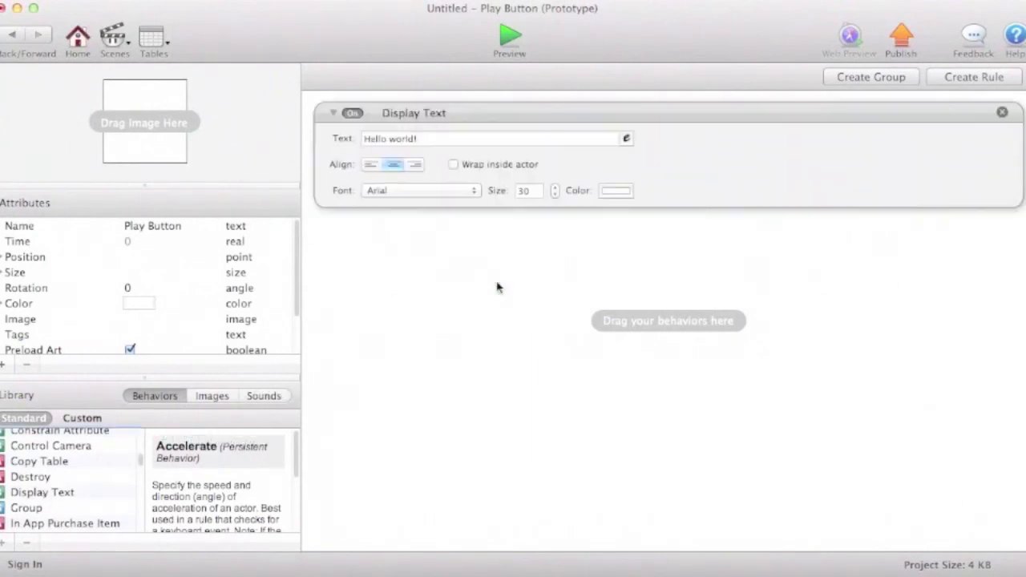
click(425, 138)
text(PL)
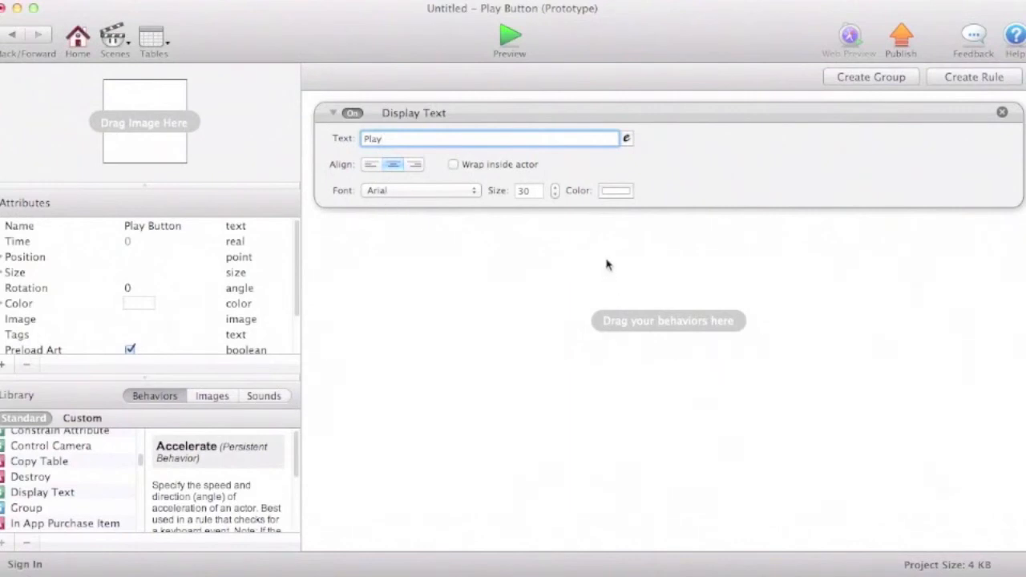
click(615, 192)
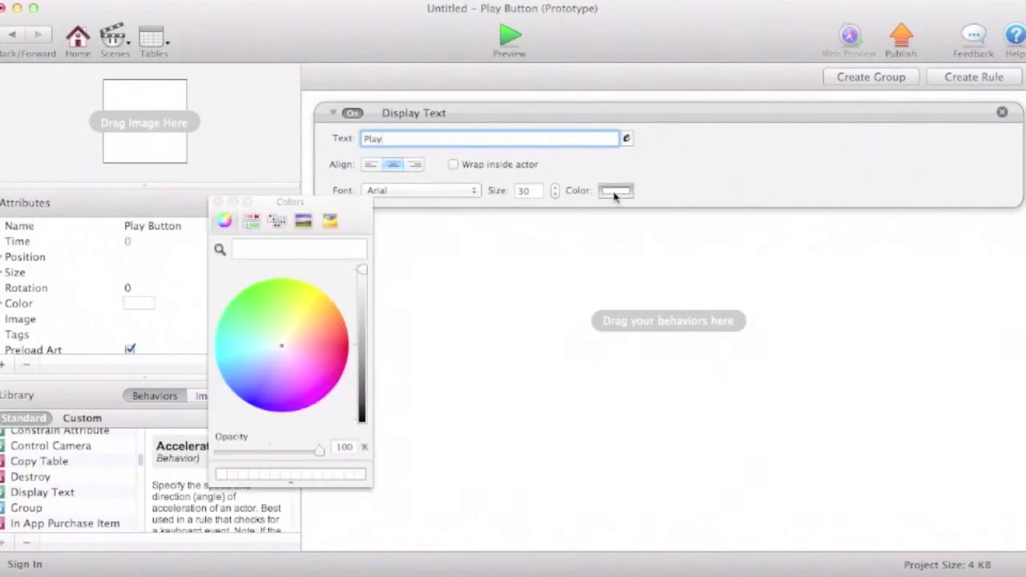
click(326, 343)
Set the Play Button actor's color to magenta with 70% opacity.
click(128, 302)
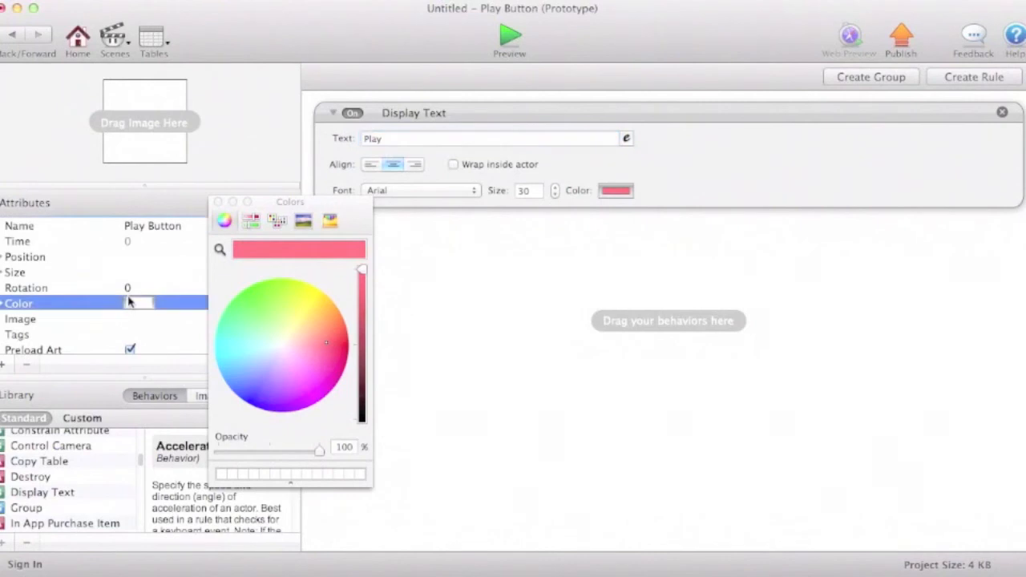
click(331, 334)
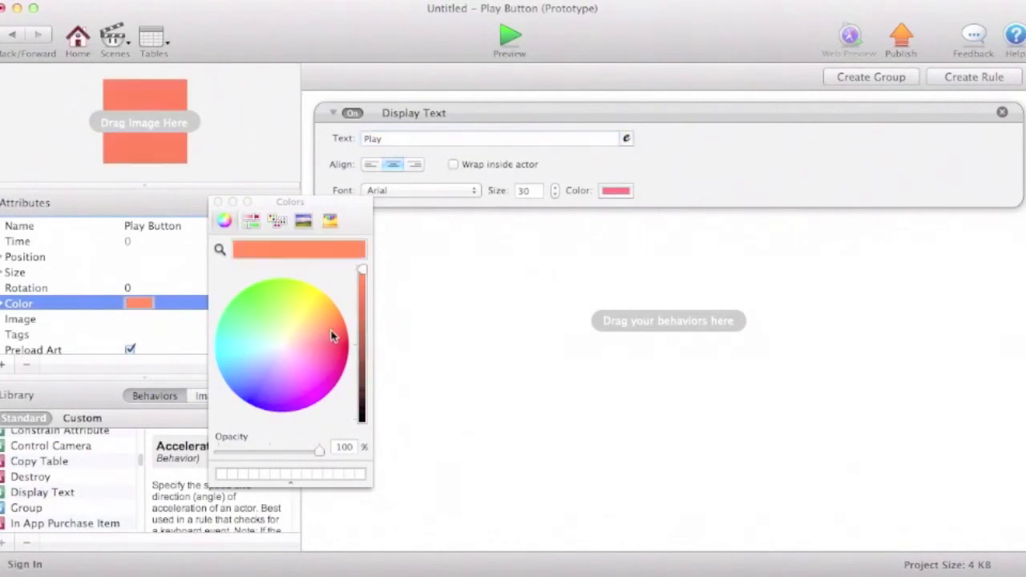
click(322, 381)
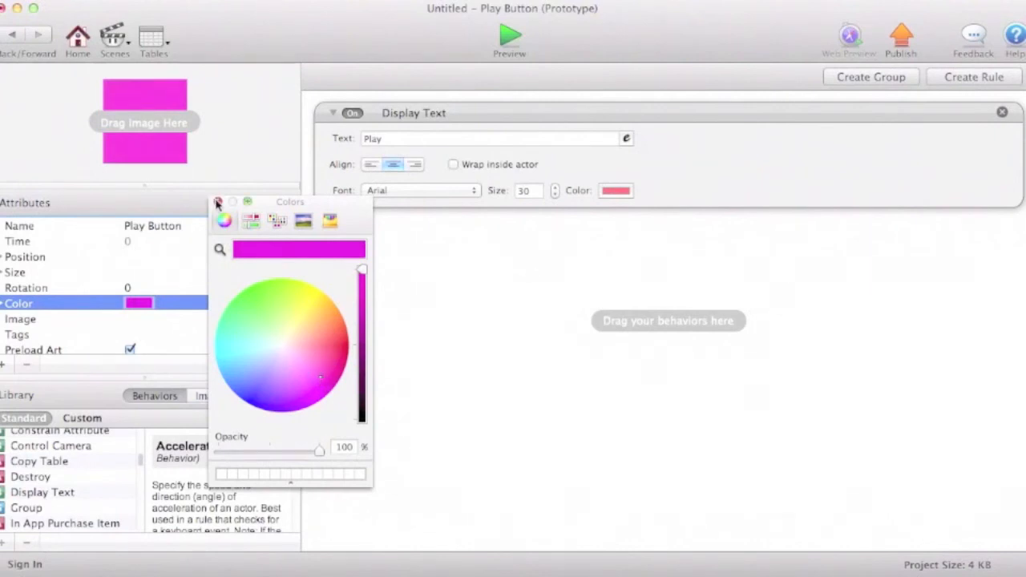
drag(320, 451, 289, 455)
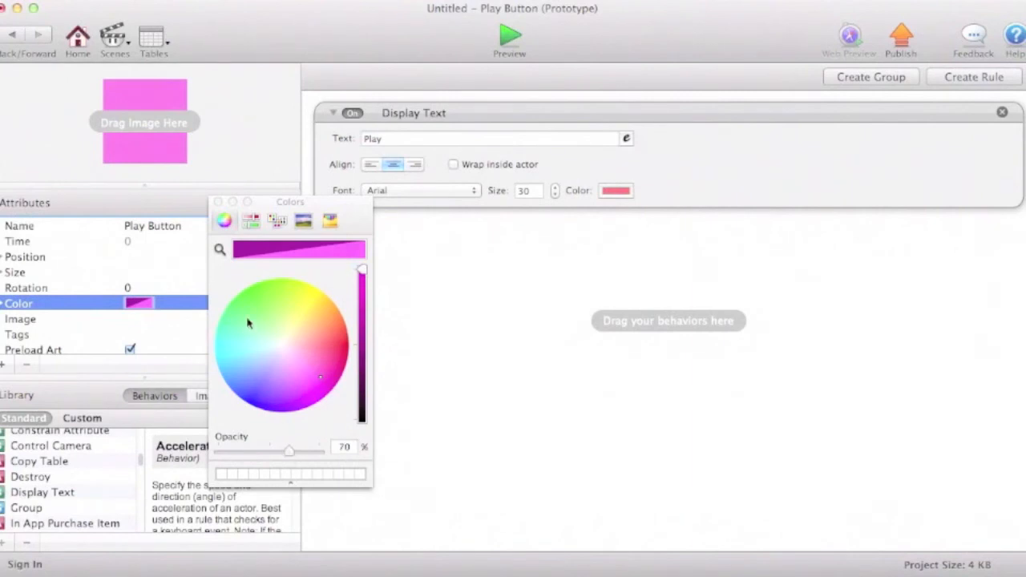
click(217, 202)
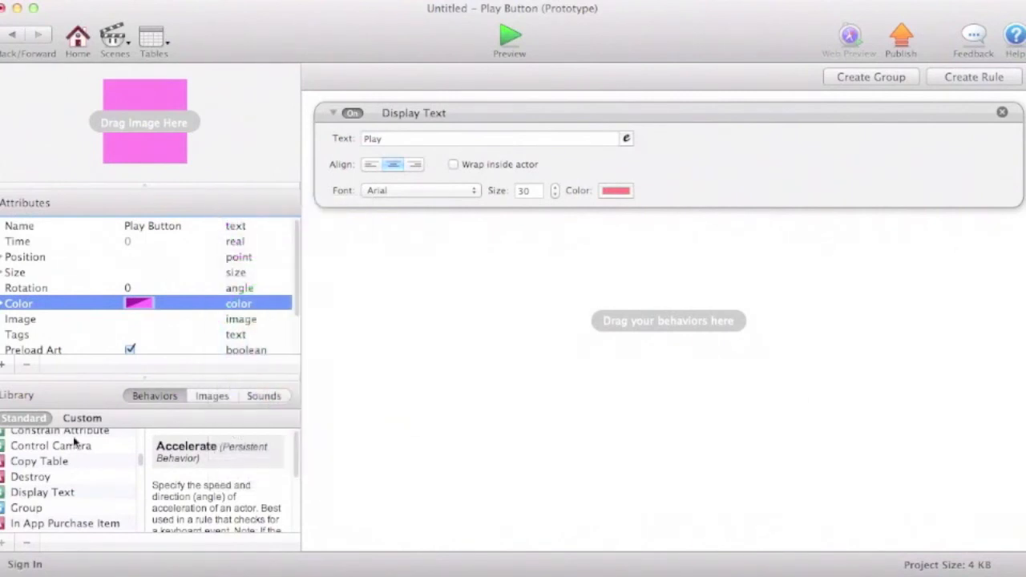
Add a rule to the Play Button actor with the condition that the actor receives the event touch is inside.
click(992, 77)
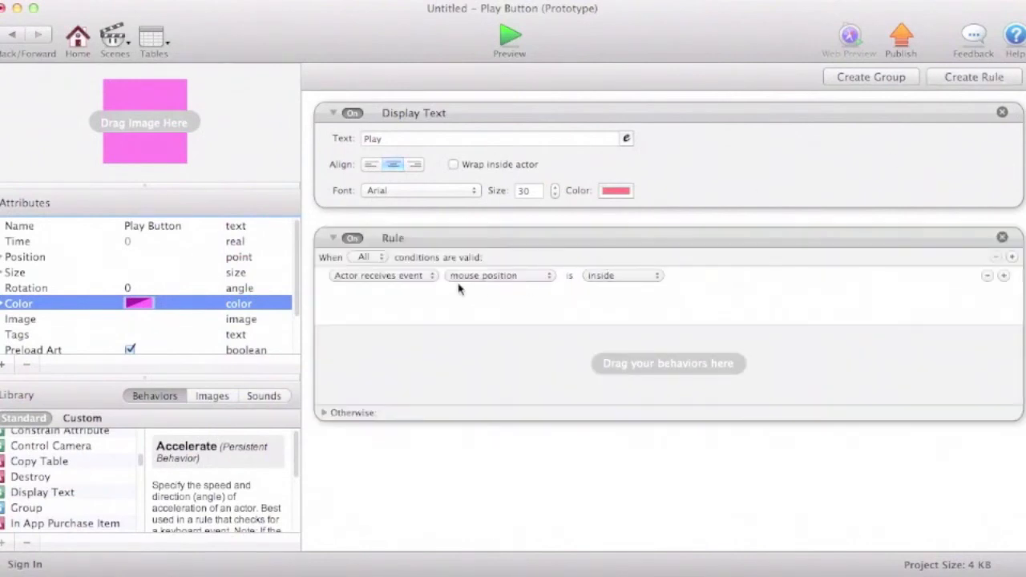
click(485, 277)
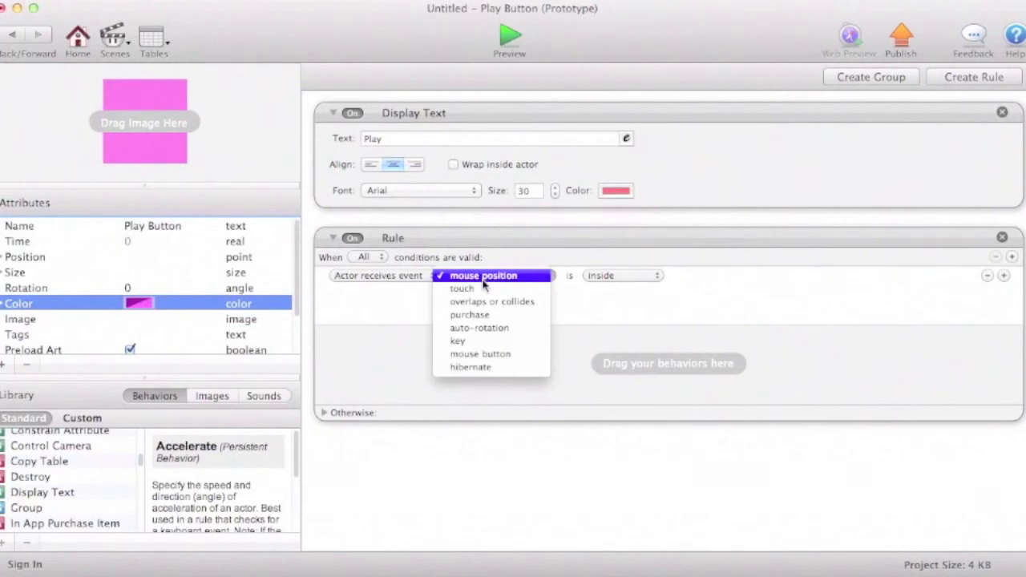
click(473, 288)
click(638, 276)
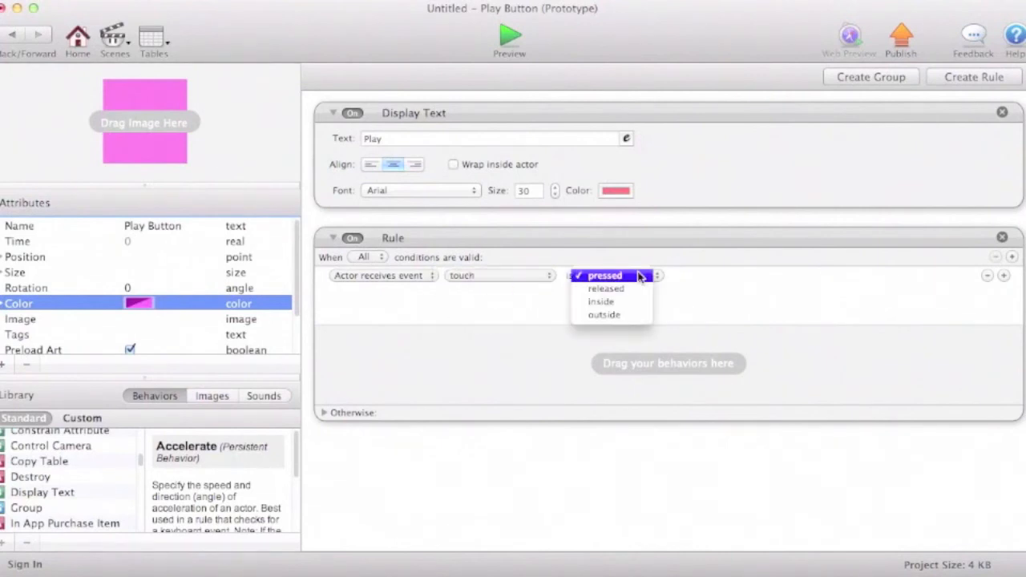
click(621, 302)
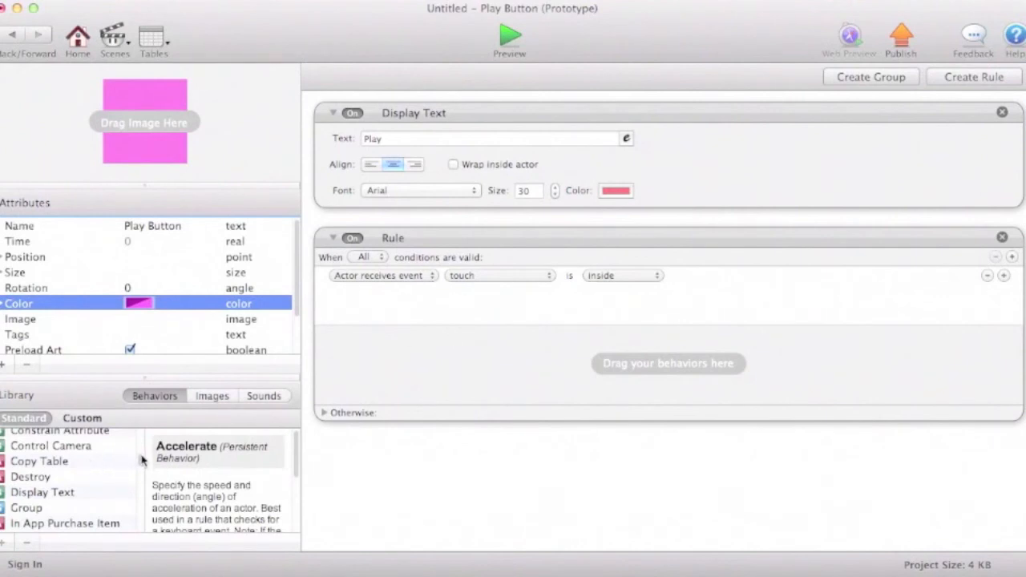
Add a Change Scene behavior to the Play Button's touch rule and set it to go to Level 1.
scroll(141, 458, up, 6)
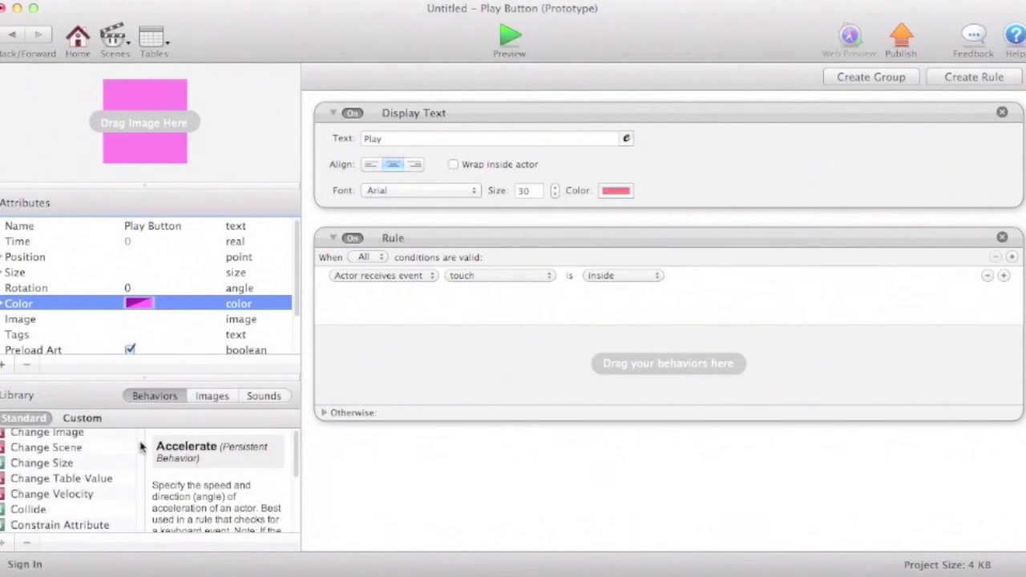
drag(44, 459, 471, 365)
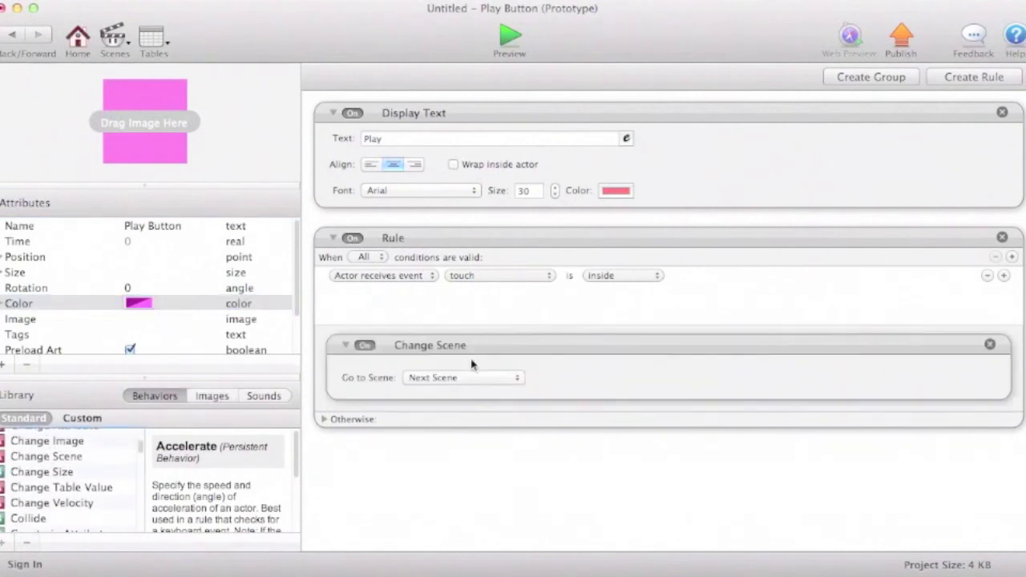
click(465, 378)
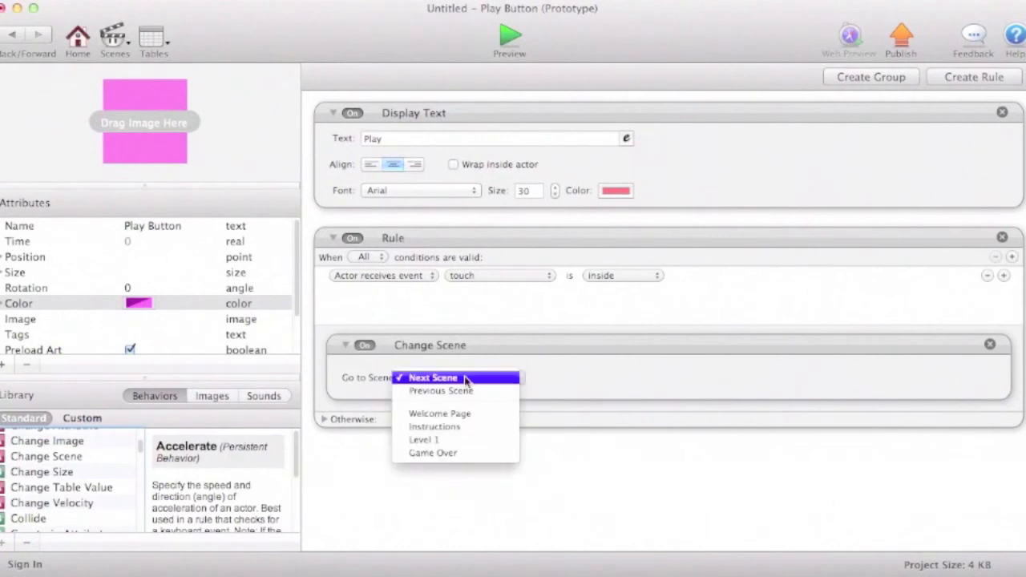
click(455, 441)
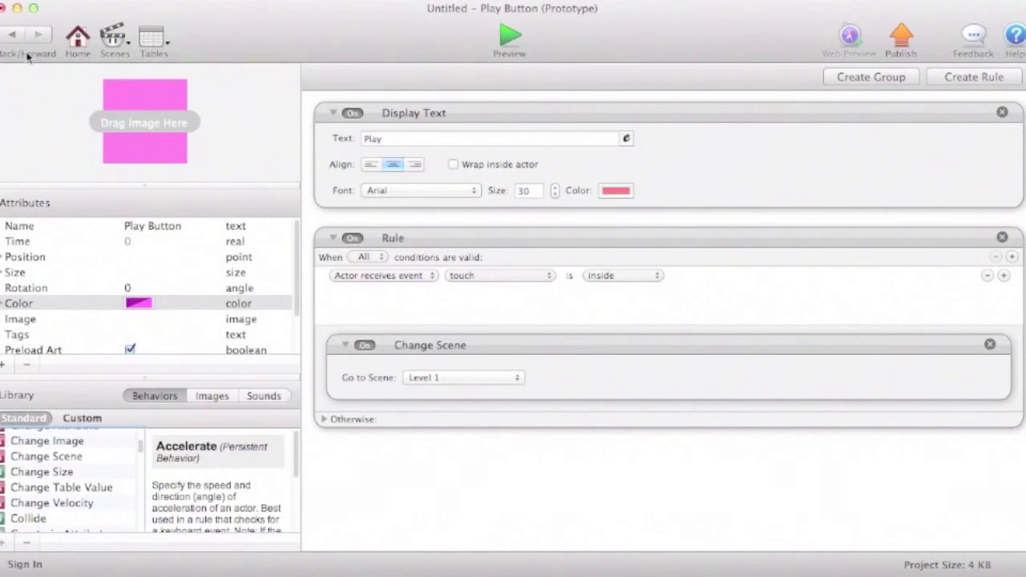
Open the Welcome Page scene and place the Play Button actor in its lower-left area.
click(73, 45)
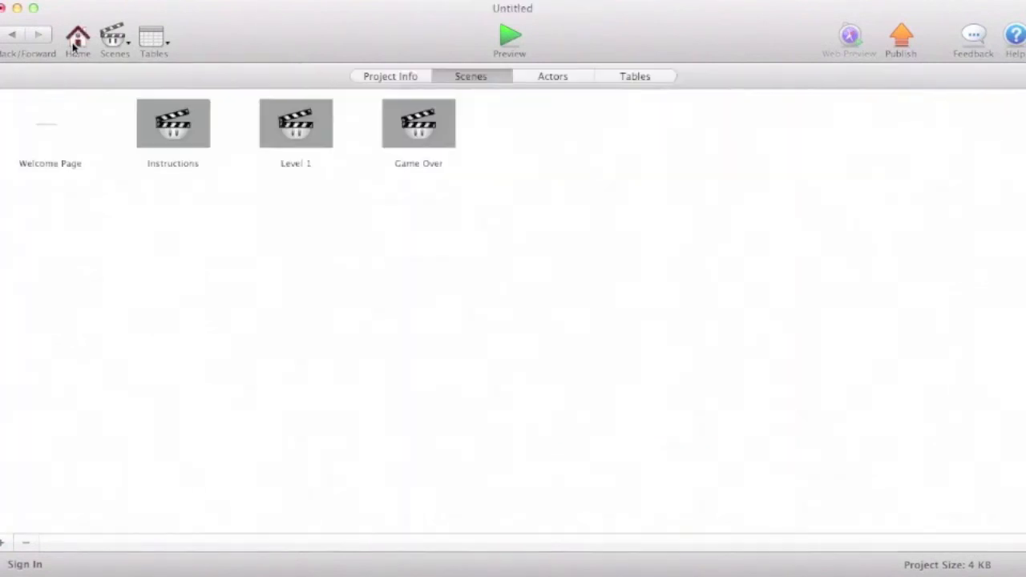
click(66, 119)
double_click(67, 119)
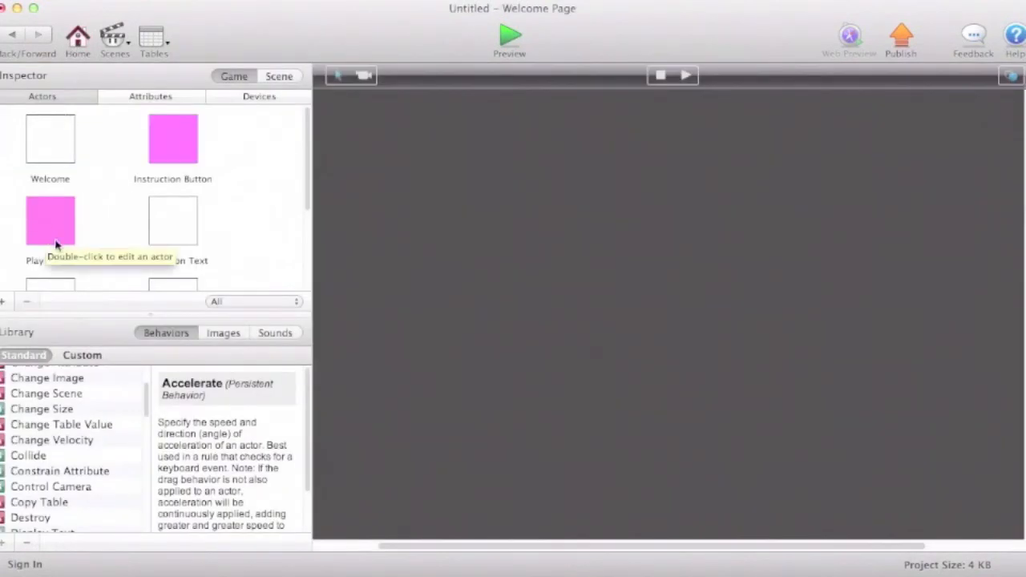
click(65, 215)
drag(65, 215, 480, 407)
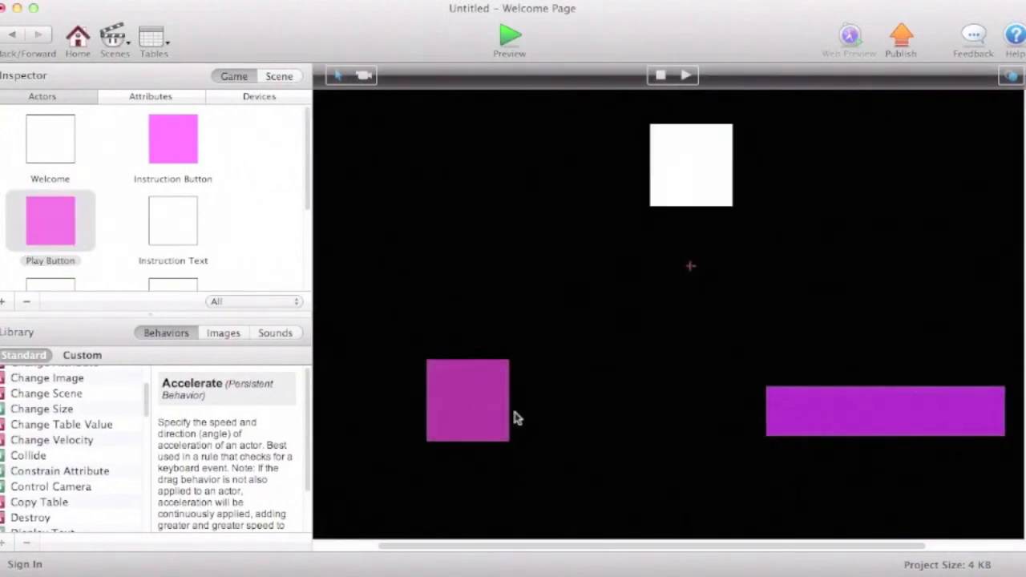
Resize the placed Play Button into a wide, short bar similar in shape to the Instruction Button.
click(505, 409)
drag(508, 401, 666, 415)
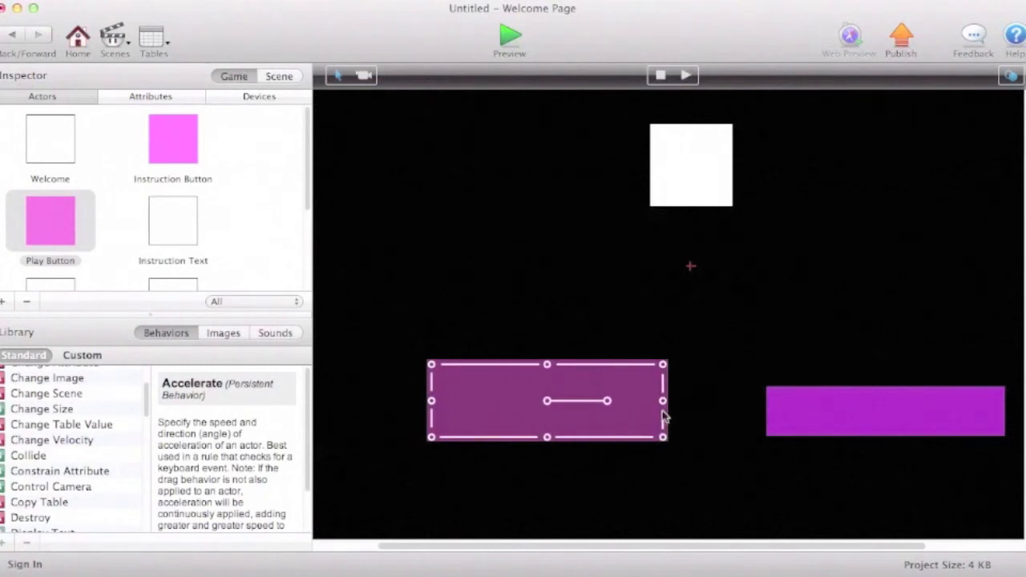
drag(547, 366, 545, 397)
drag(663, 418, 624, 417)
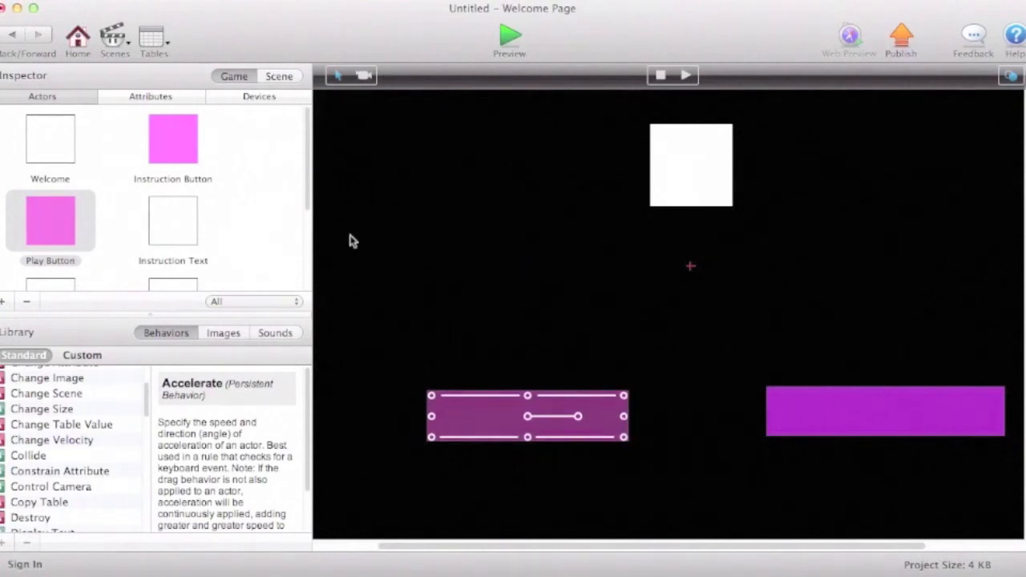
Open the Instruction Button actor and check its width and height attributes.
double_click(170, 158)
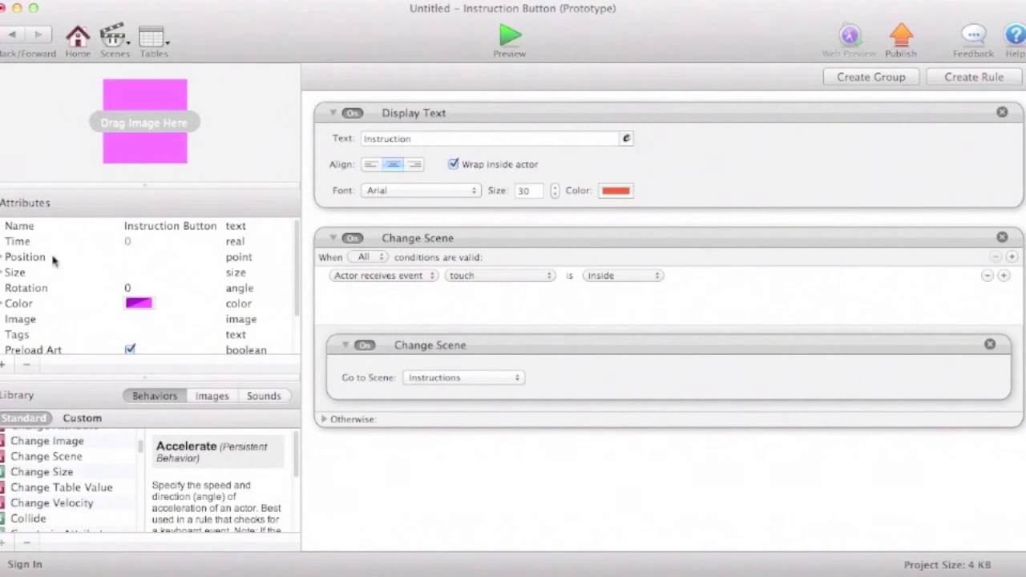
click(1, 273)
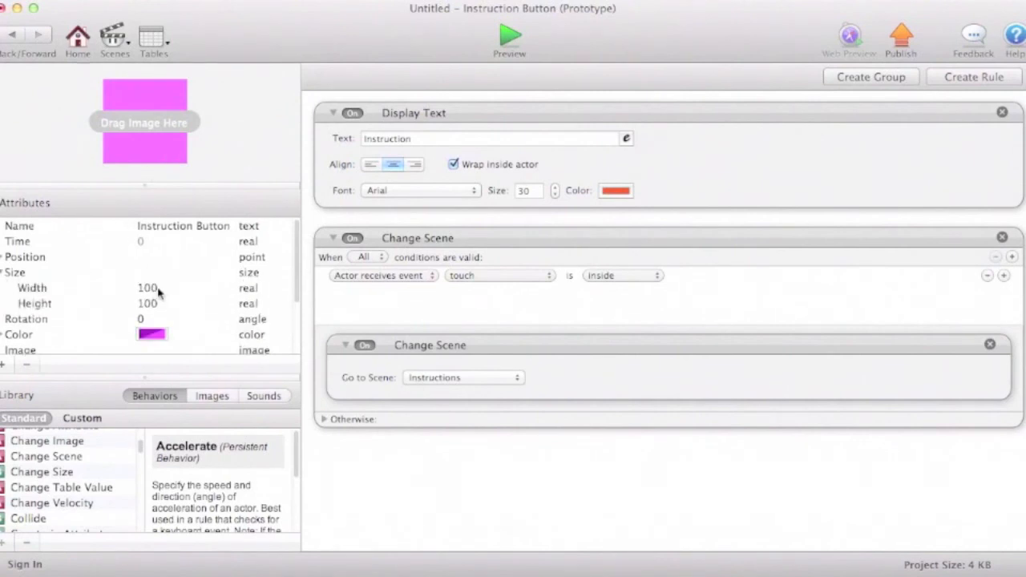
click(2, 273)
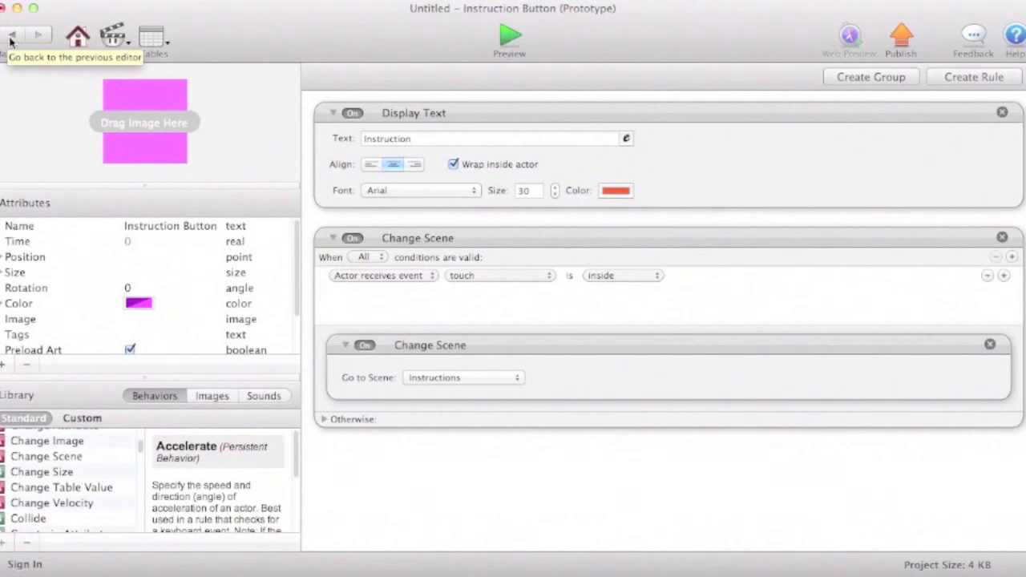
Return to the Welcome Page scene and move the Play Button so it lines up horizontally with the Instruction Button.
click(79, 46)
double_click(46, 147)
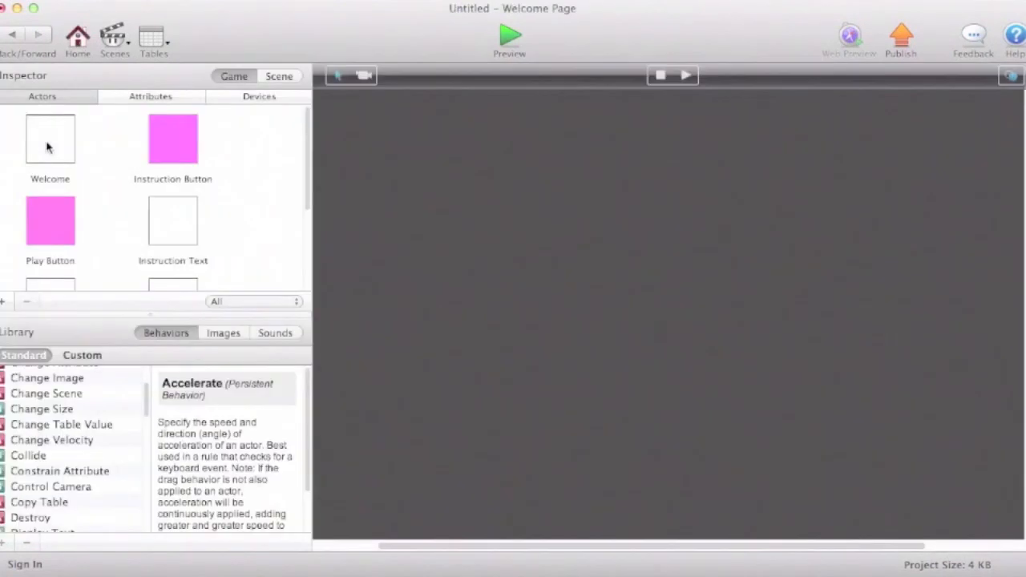
click(35, 224)
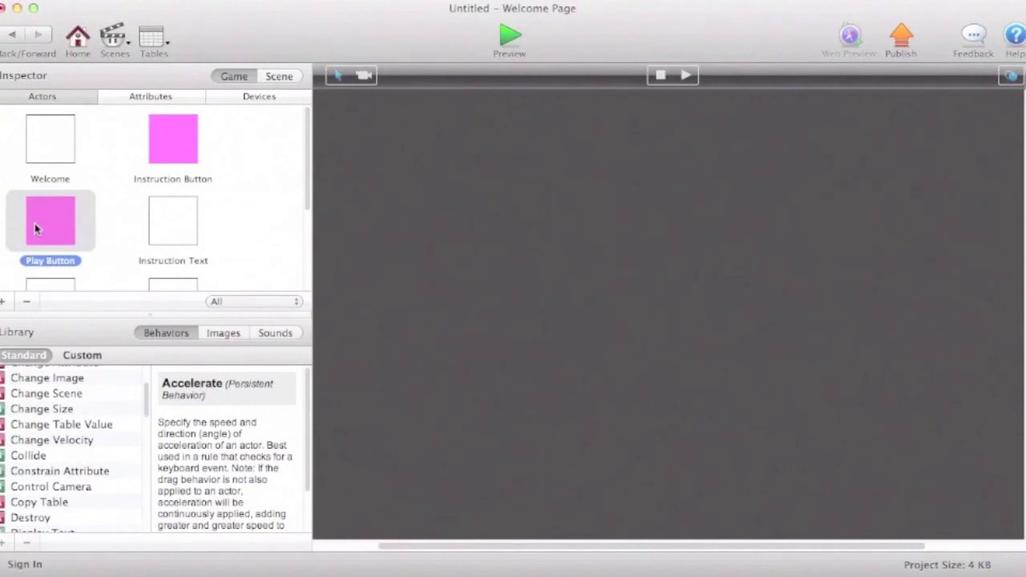
click(475, 362)
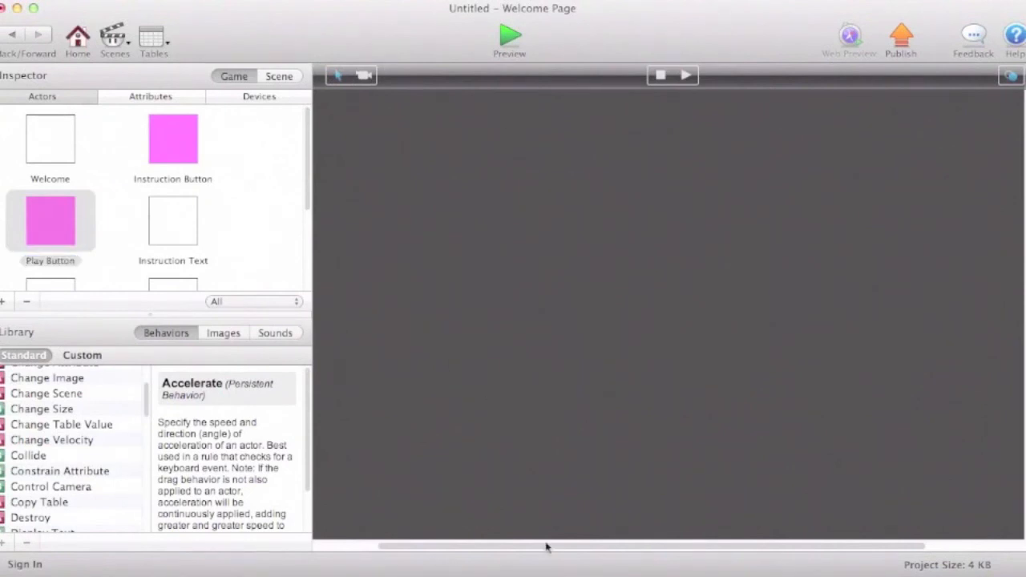
scroll(552, 551, right, 3)
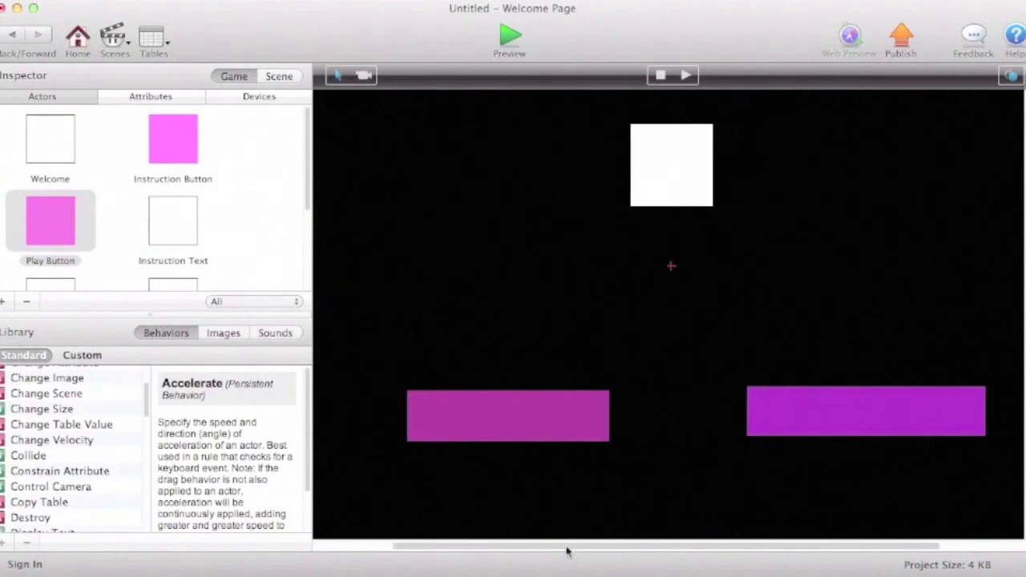
click(550, 416)
drag(540, 415, 546, 412)
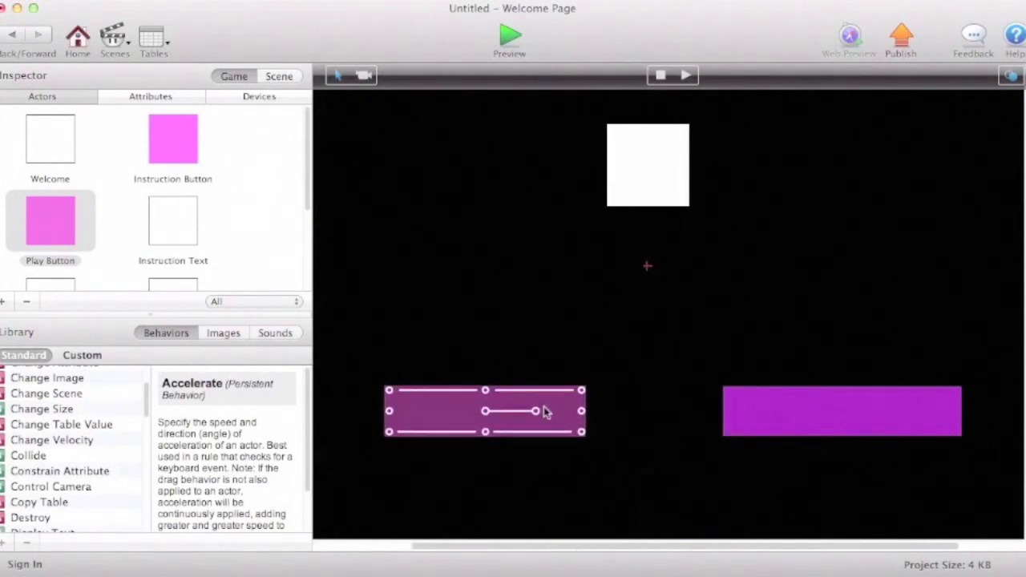
Preview the game, test the Play button on the Welcome Page, and return to the scenes overview.
click(510, 38)
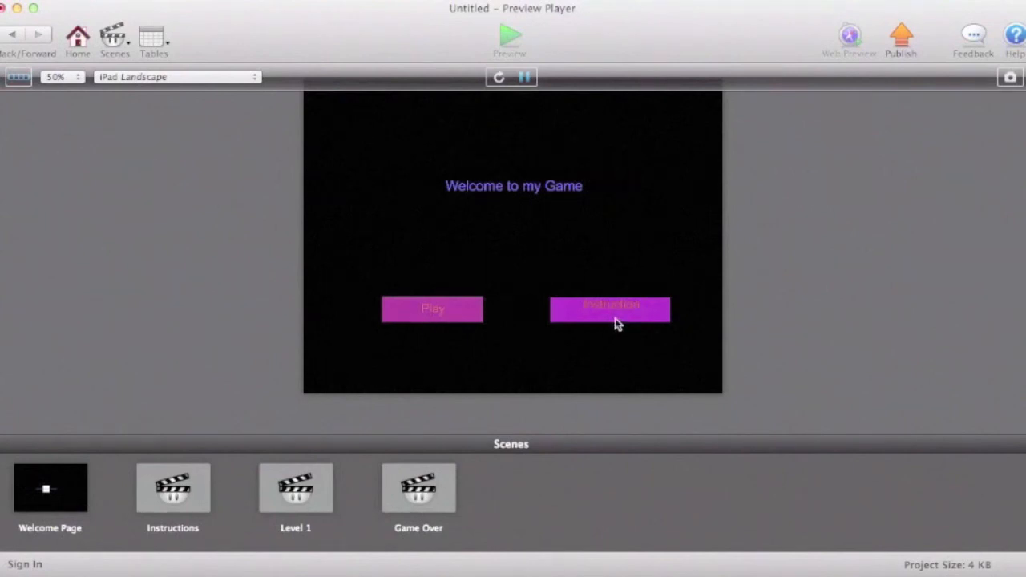
click(439, 319)
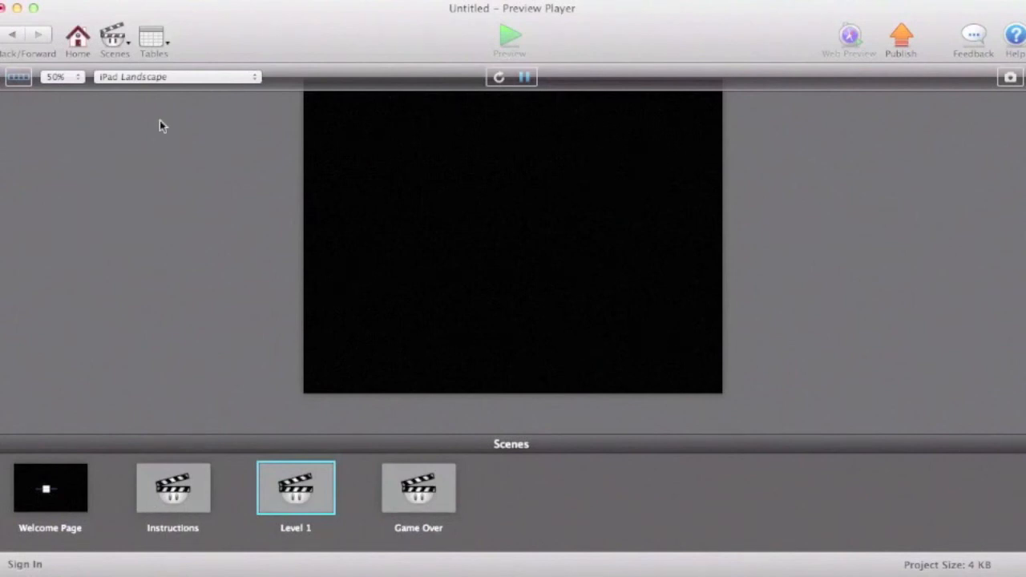
click(78, 38)
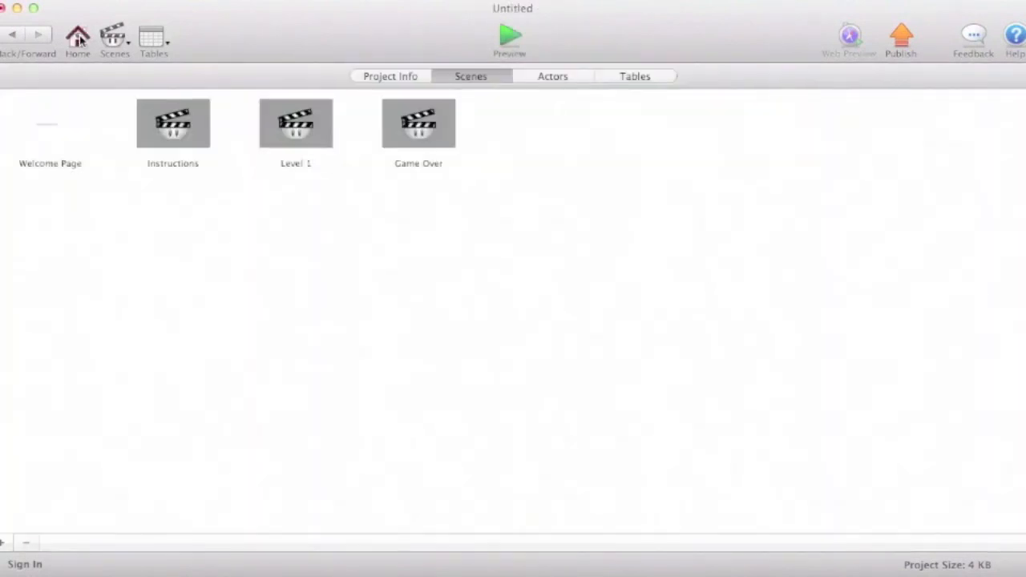
Open the Welcome Page scene and look through the project's full list of actors.
double_click(55, 133)
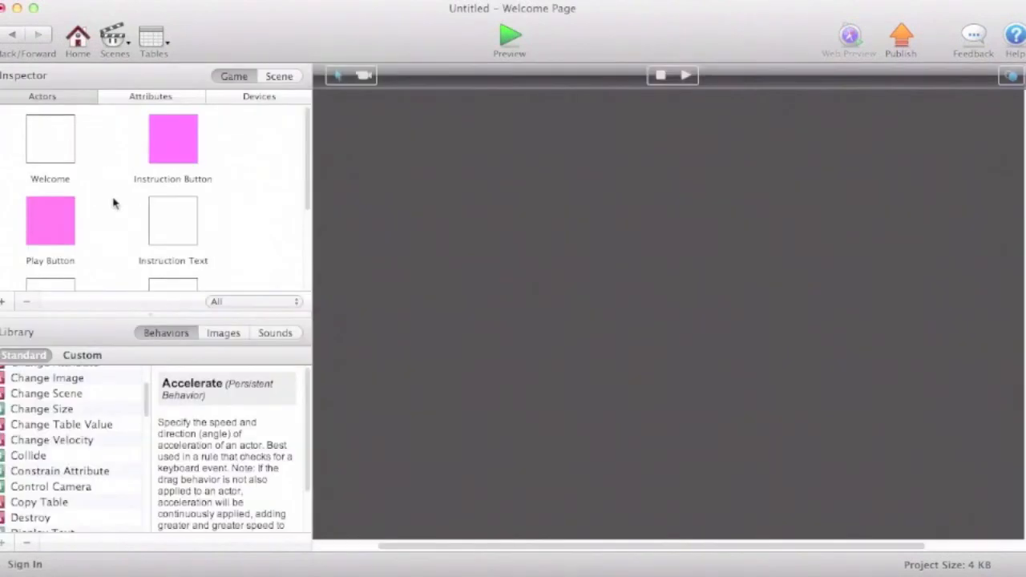
scroll(310, 210, down, 2)
scroll(311, 210, down, 5)
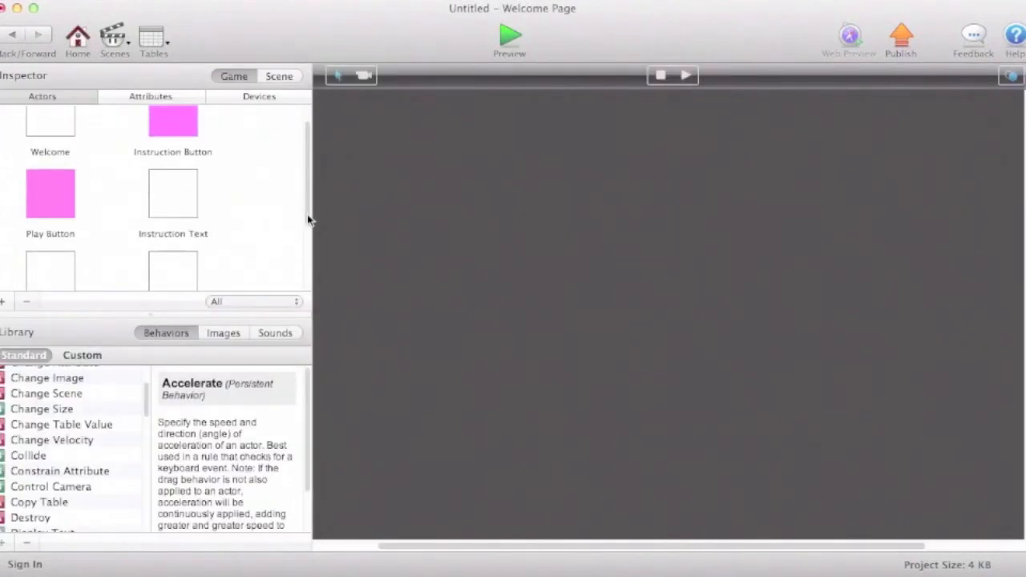
scroll(303, 284, down, 1)
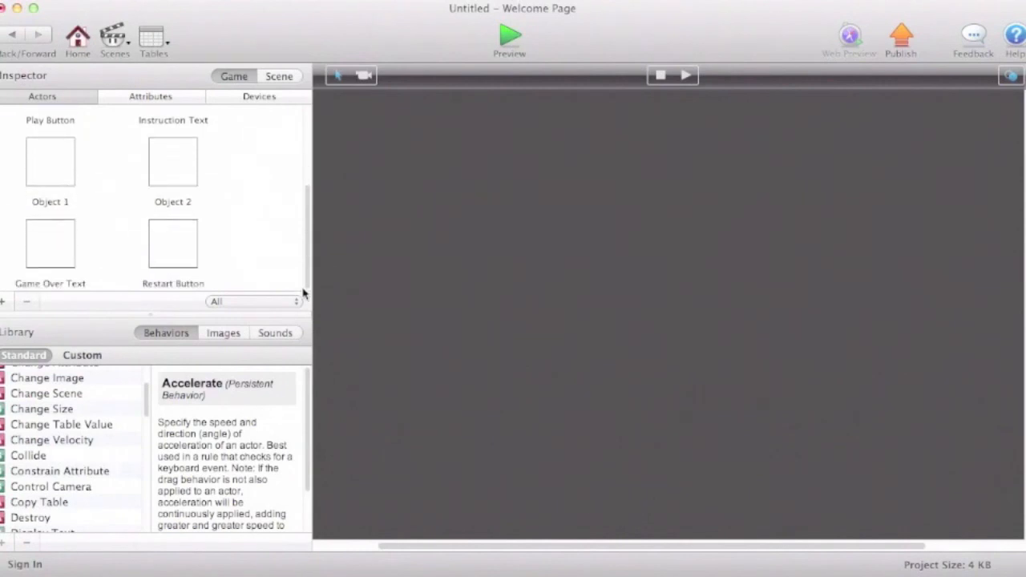
scroll(303, 293, up, 3)
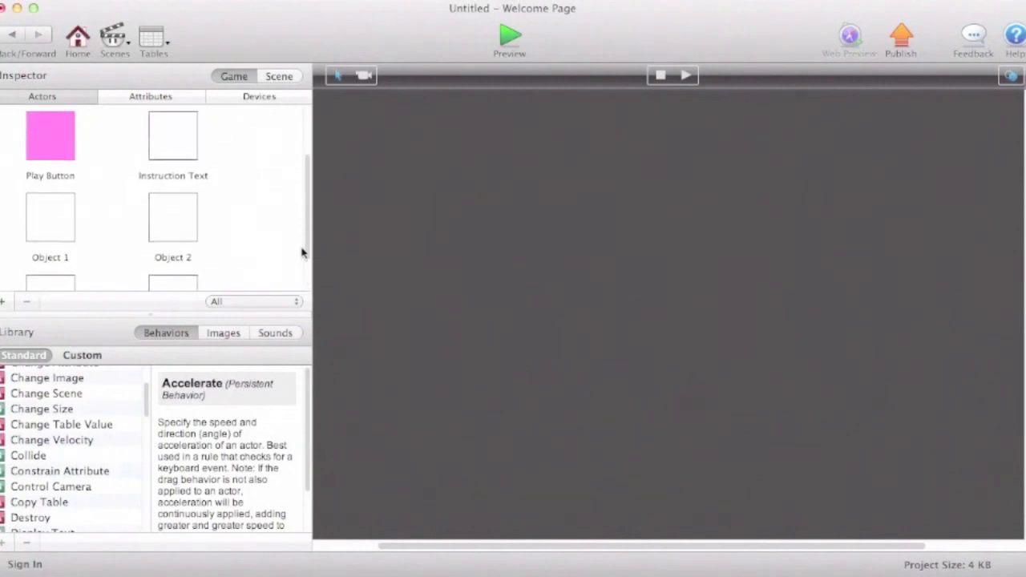
scroll(302, 228, up, 2)
scroll(298, 265, down, 5)
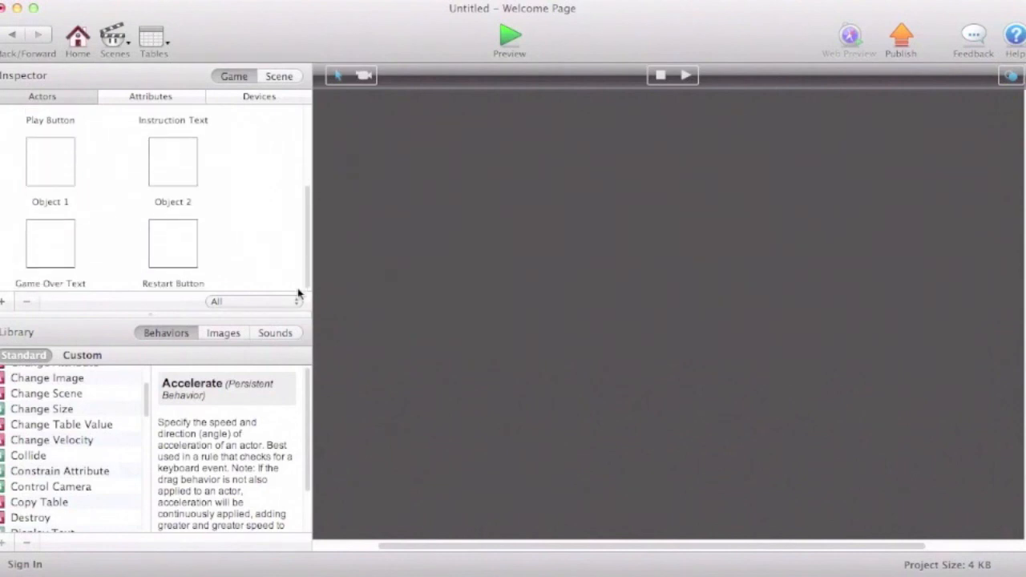
scroll(296, 273, up, 4)
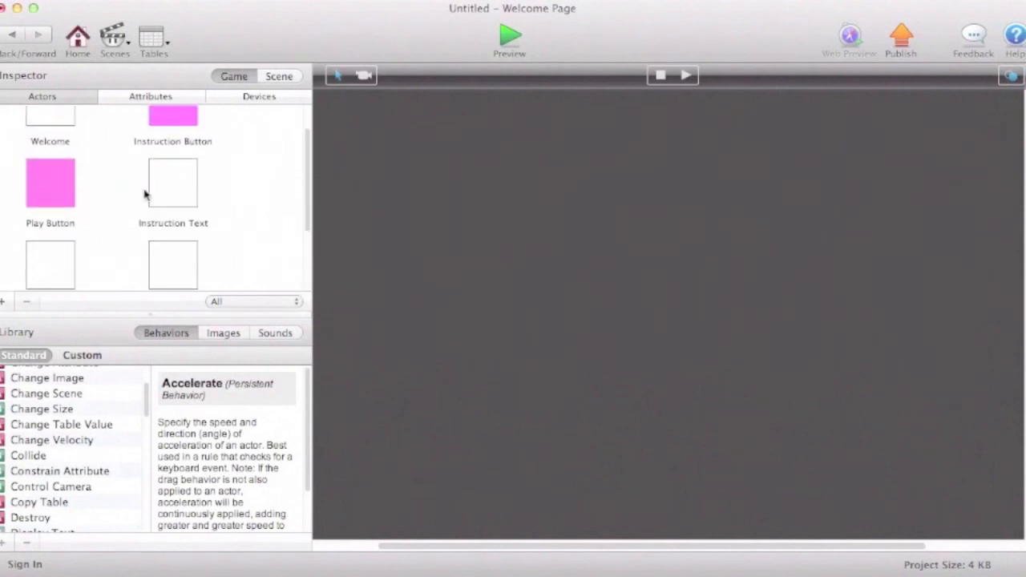